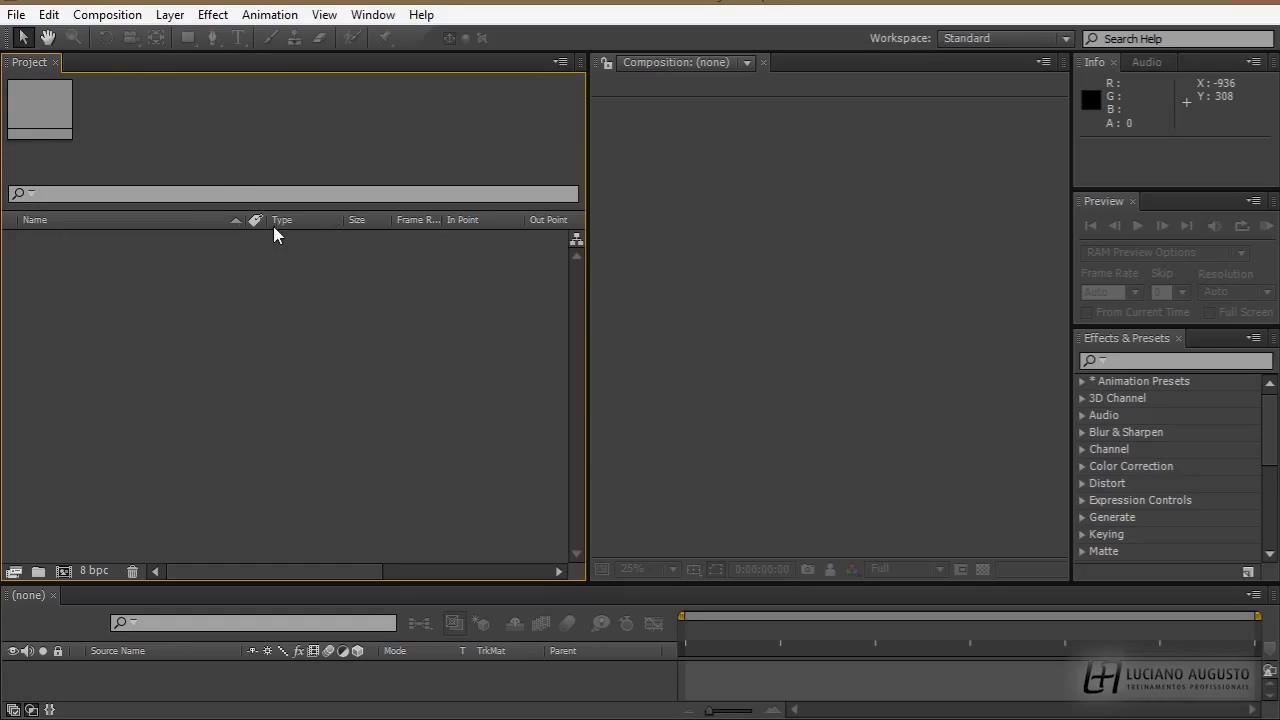
- Widen the Project panel and import all four MP4 clips from the Exercício Edição folder as footage
{"action": "left_click_drag", "start_coordinate": [588, 238], "coordinate": [1007, 227]}
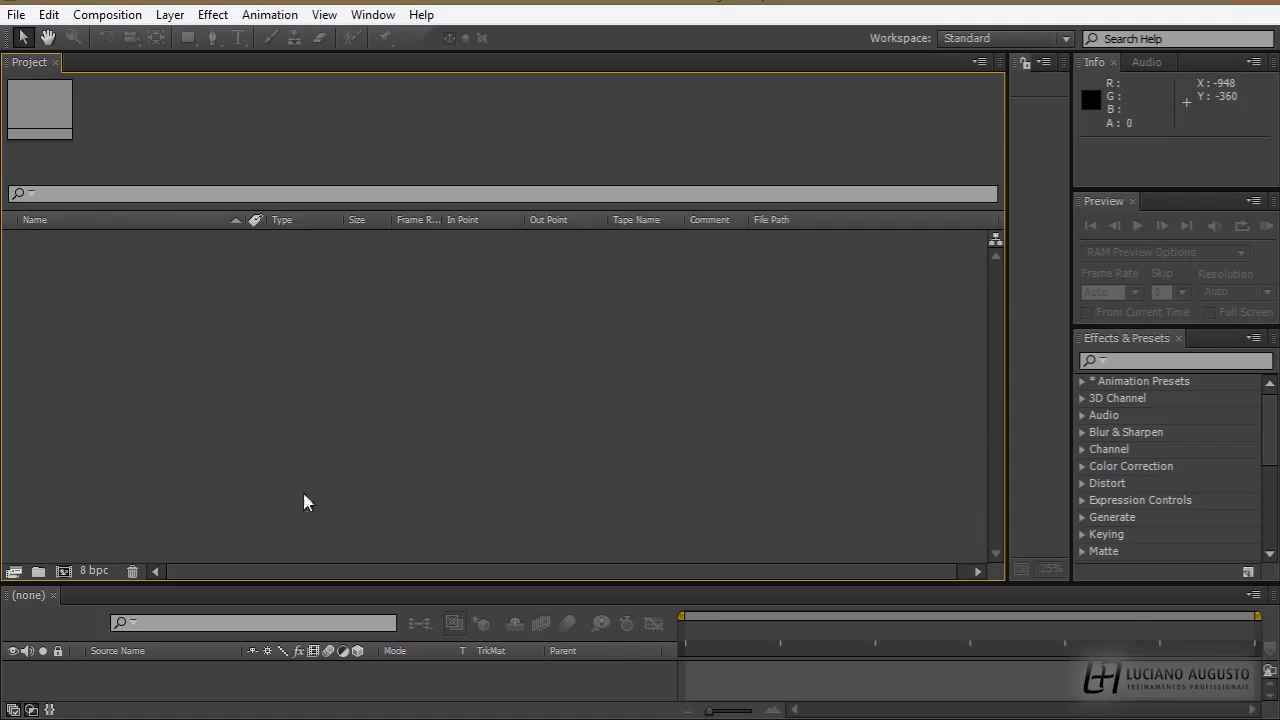
{"action": "double_click", "coordinate": [244, 375]}
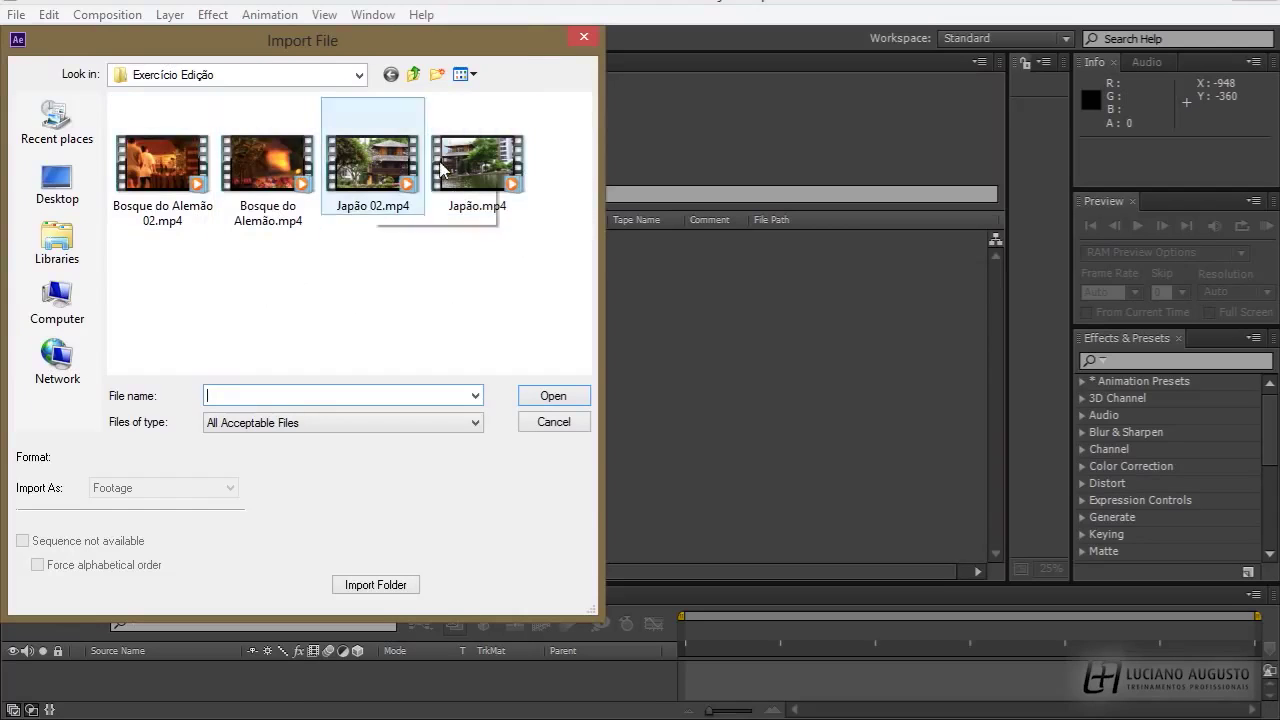
{"action": "left_click", "coordinate": [149, 160]}
{"action": "left_click", "coordinate": [484, 183], "text": "shift"}
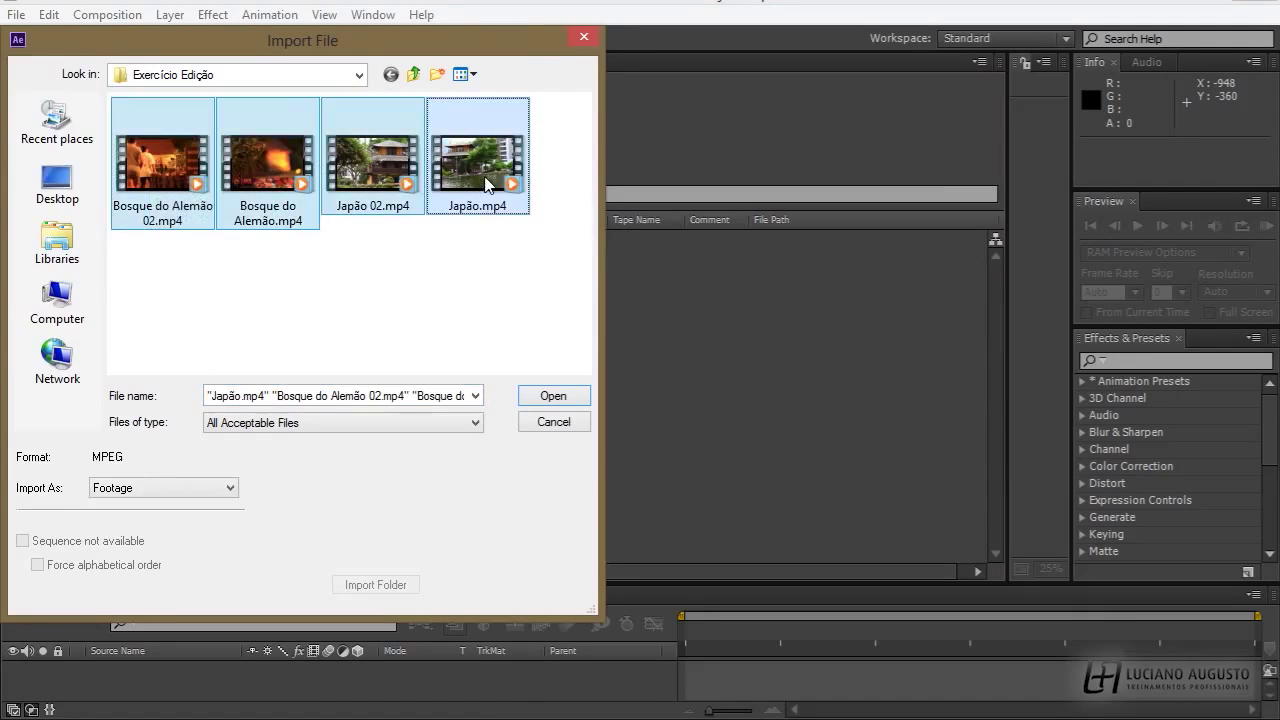
{"action": "left_click", "coordinate": [537, 400]}
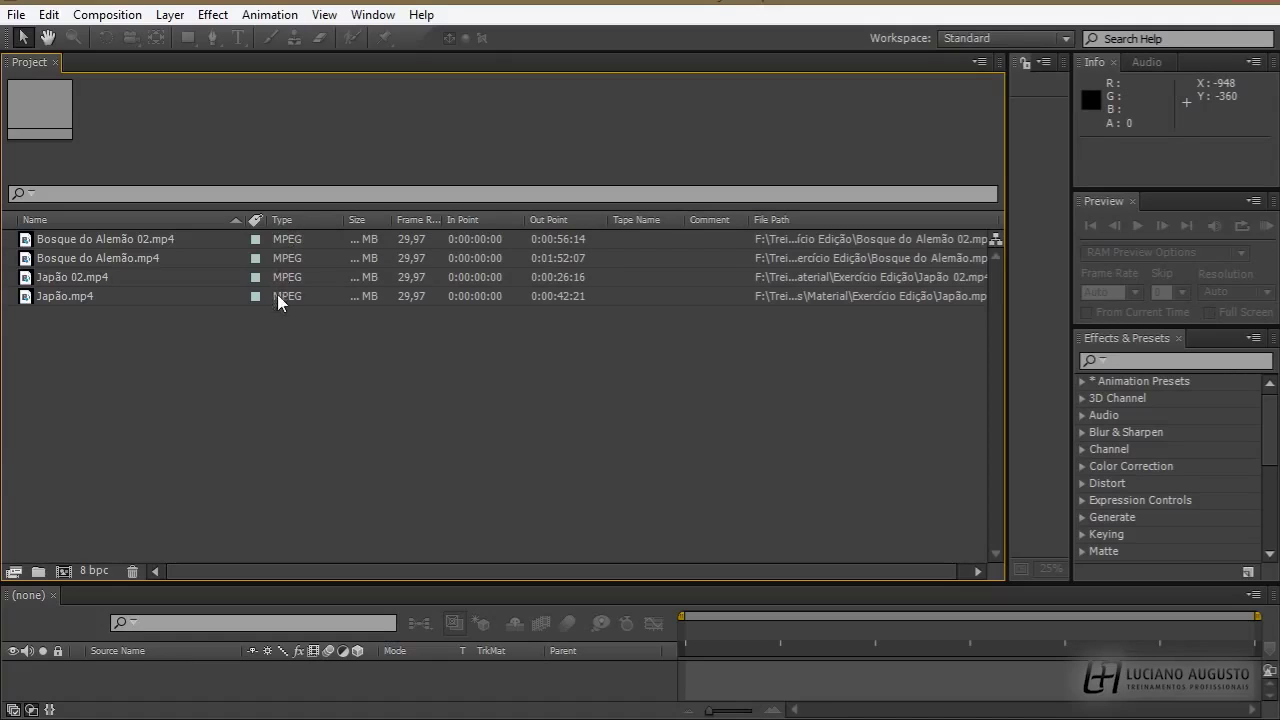
- Widen the Size column in the project list so the full file sizes fit
{"action": "left_click", "coordinate": [253, 239]}
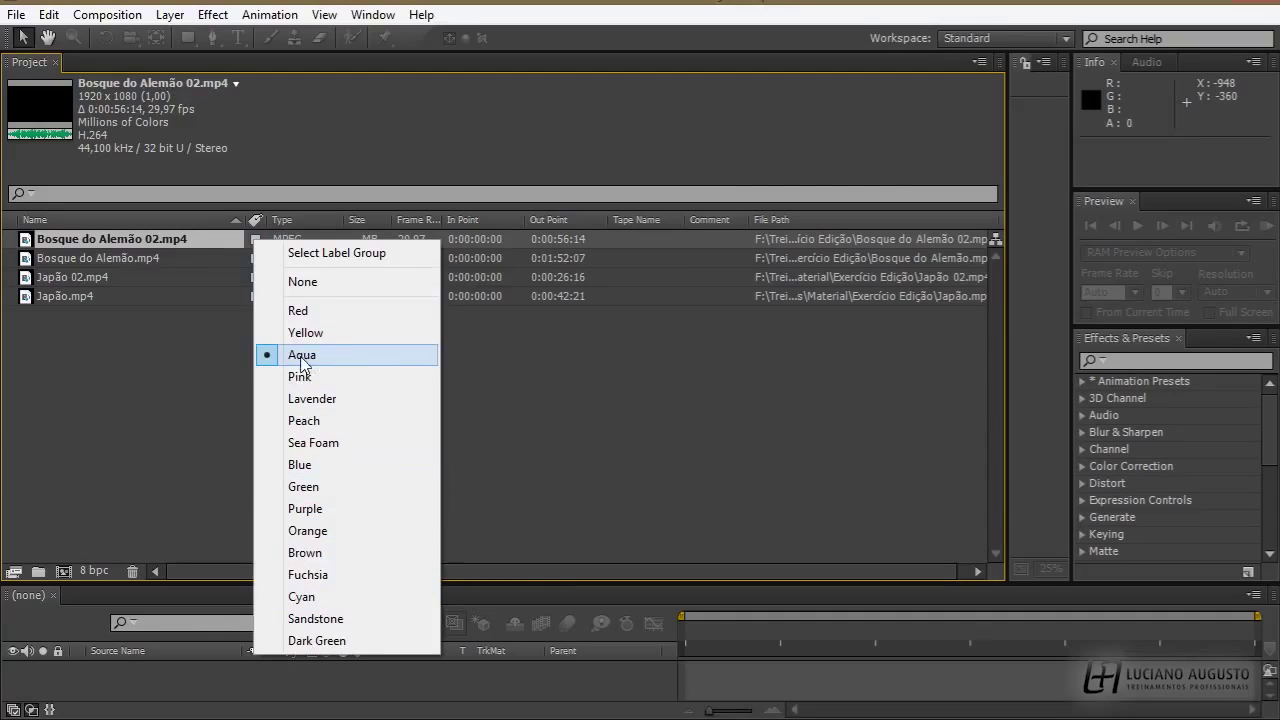
{"action": "left_click", "coordinate": [122, 391]}
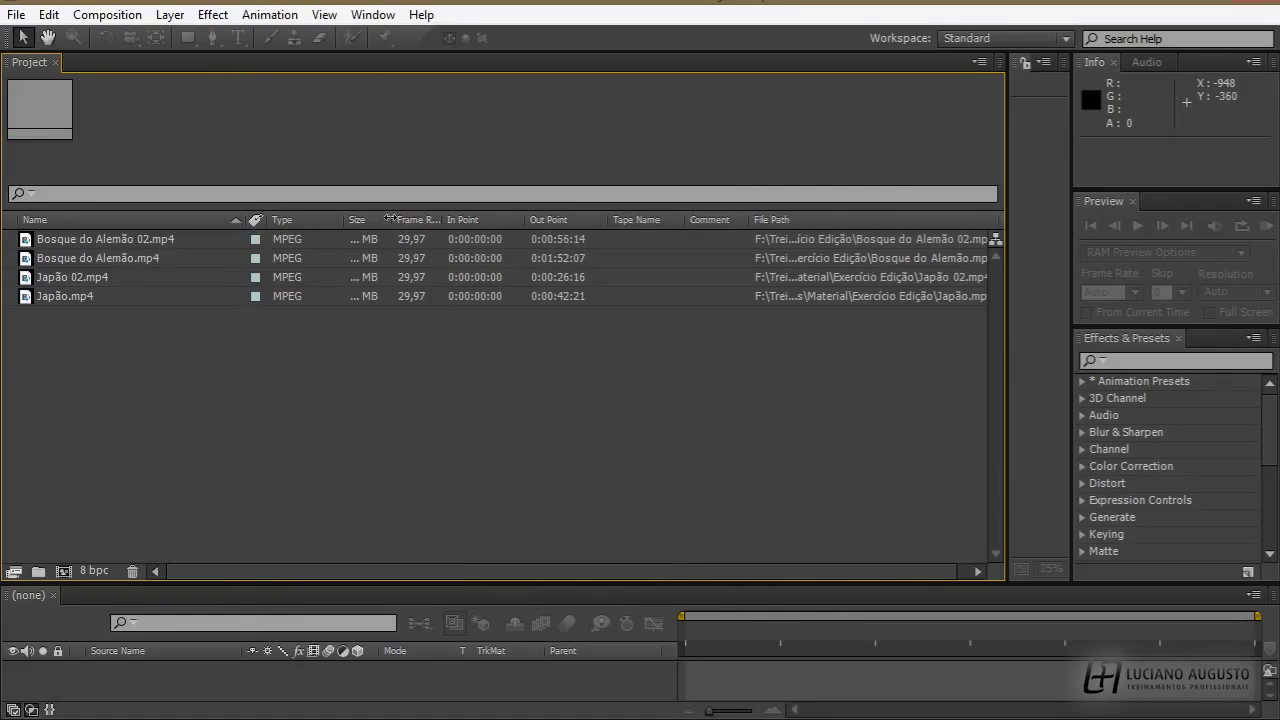
{"action": "left_click_drag", "start_coordinate": [390, 219], "coordinate": [433, 219]}
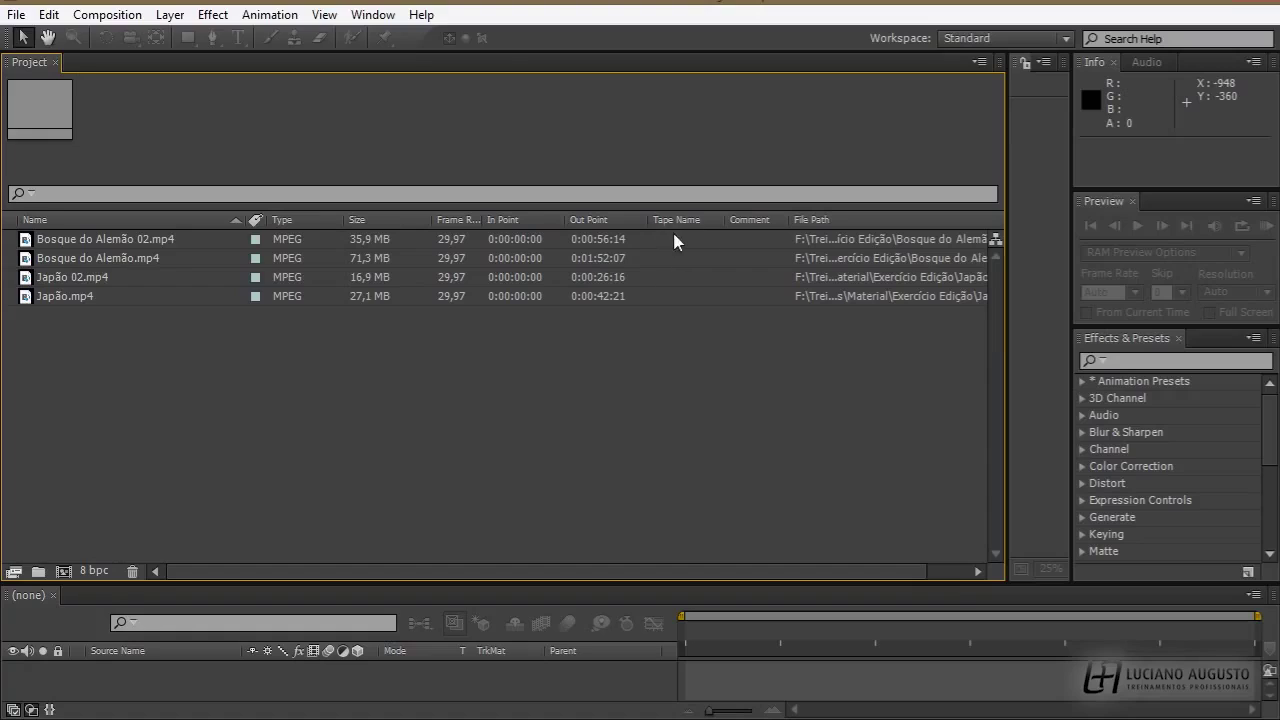
- Add the comment "Tratar a cor" to Bosque do Alemão 02.mp4
{"action": "left_click", "coordinate": [757, 239]}
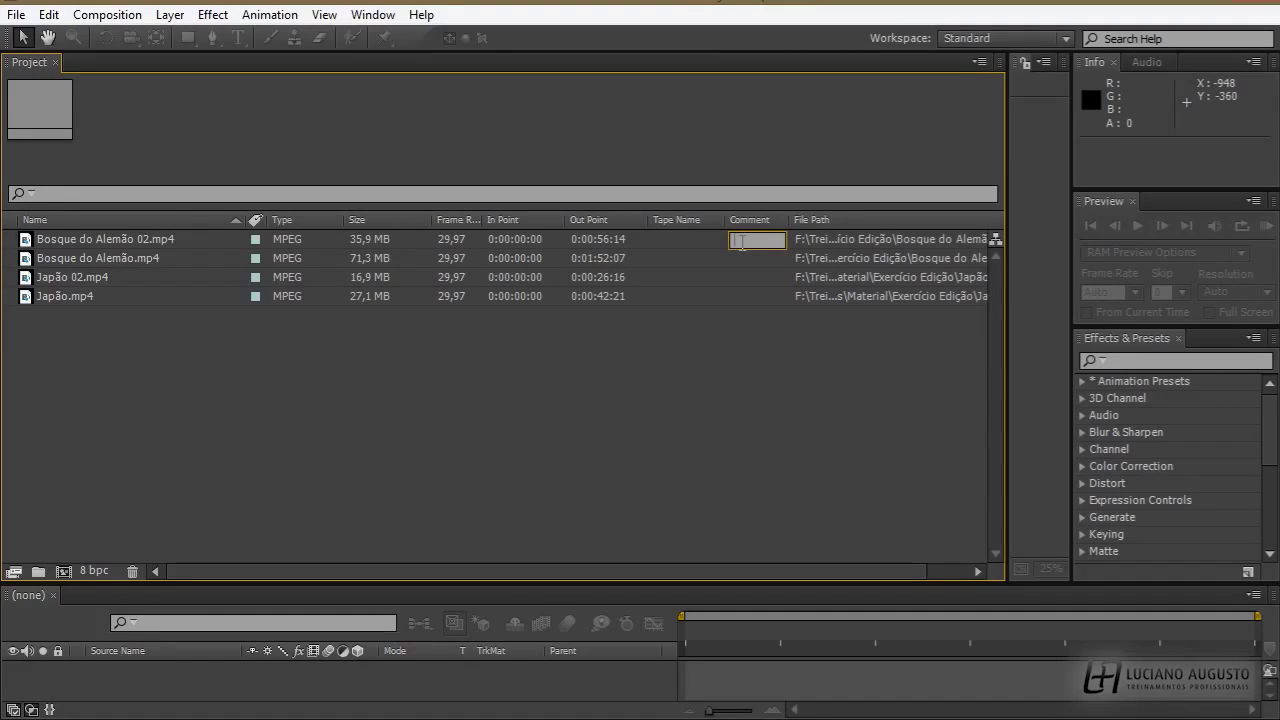
{"action": "type", "text": "Tes"}
{"action": "key", "text": "BackSpace"}
{"action": "key", "text": "BackSpace"}
{"action": "key", "text": "BackSpace"}
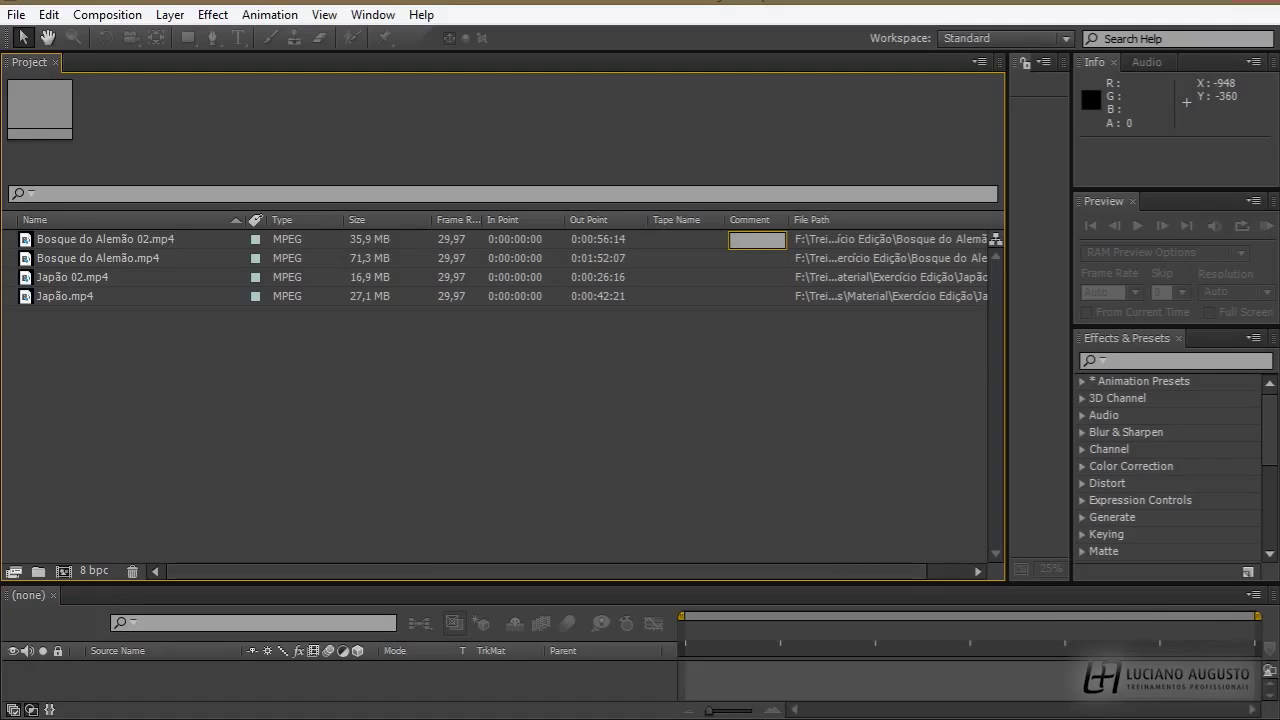
{"action": "type", "text": "Tratado"}
{"action": "key", "text": "BackSpace"}
{"action": "key", "text": "BackSpace"}
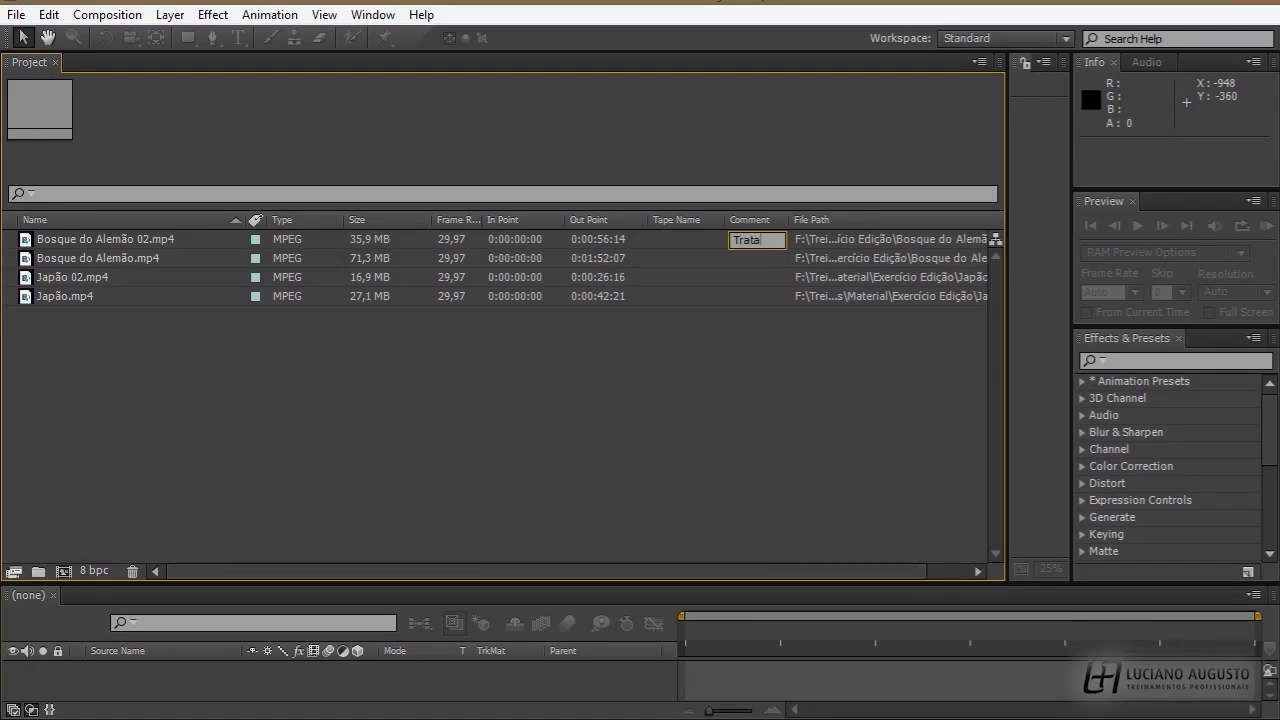
{"action": "type", "text": "e"}
{"action": "key", "text": "BackSpace"}
{"action": "type", "text": "r a cor"}
{"action": "left_click", "coordinate": [829, 260]}
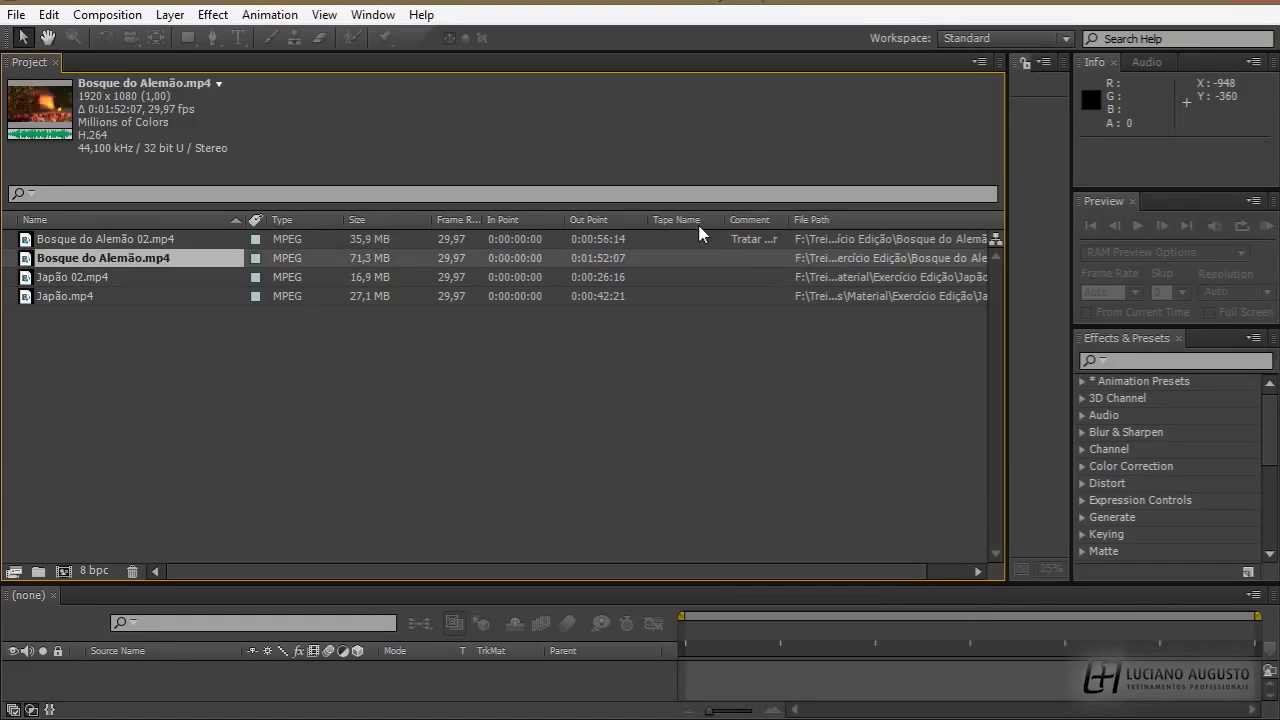
- Add the comment "Ok" to Bosque do Alemão.mp4
{"action": "left_click", "coordinate": [745, 259]}
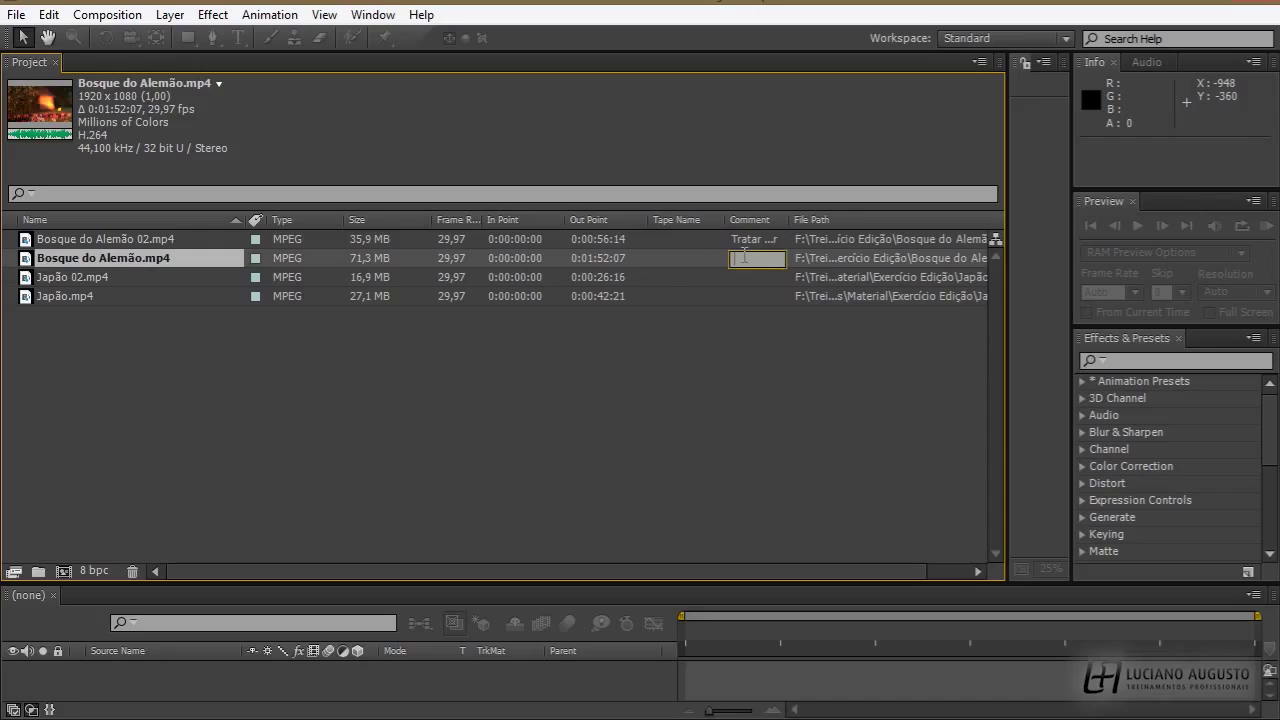
{"action": "type", "text": "Ok"}
{"action": "key", "text": "Tab"}
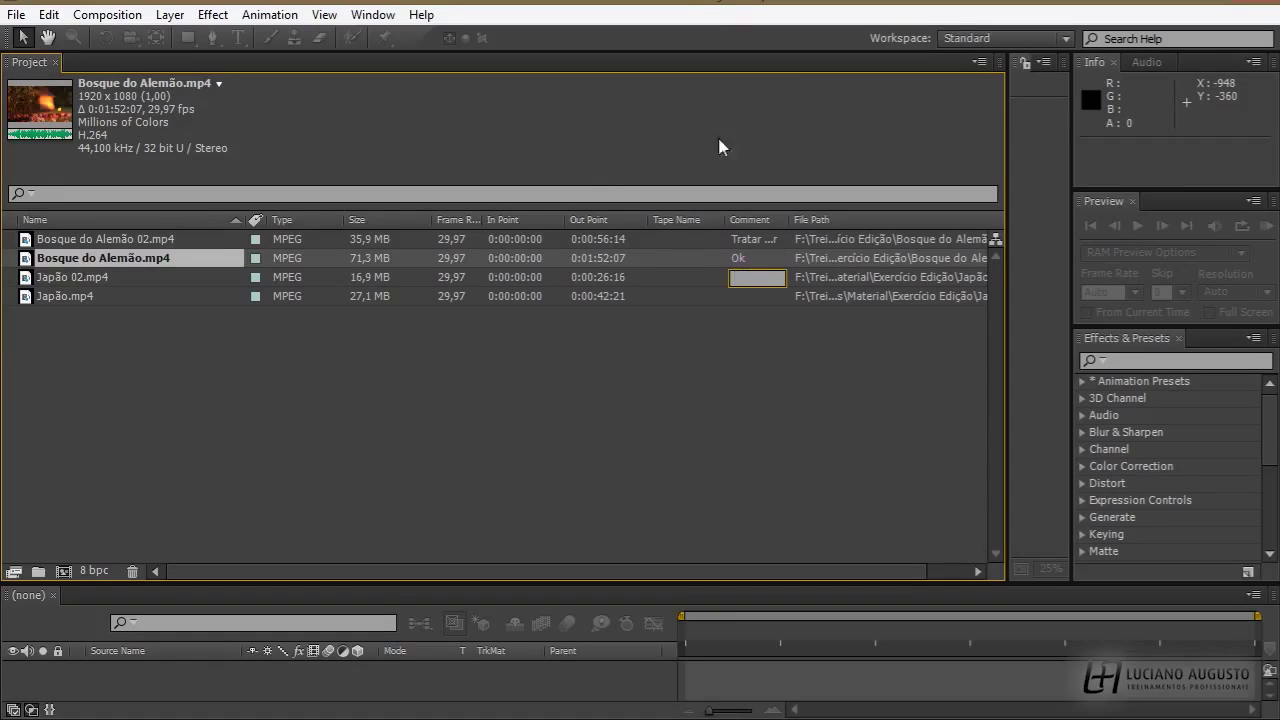
{"action": "left_click", "coordinate": [767, 315]}
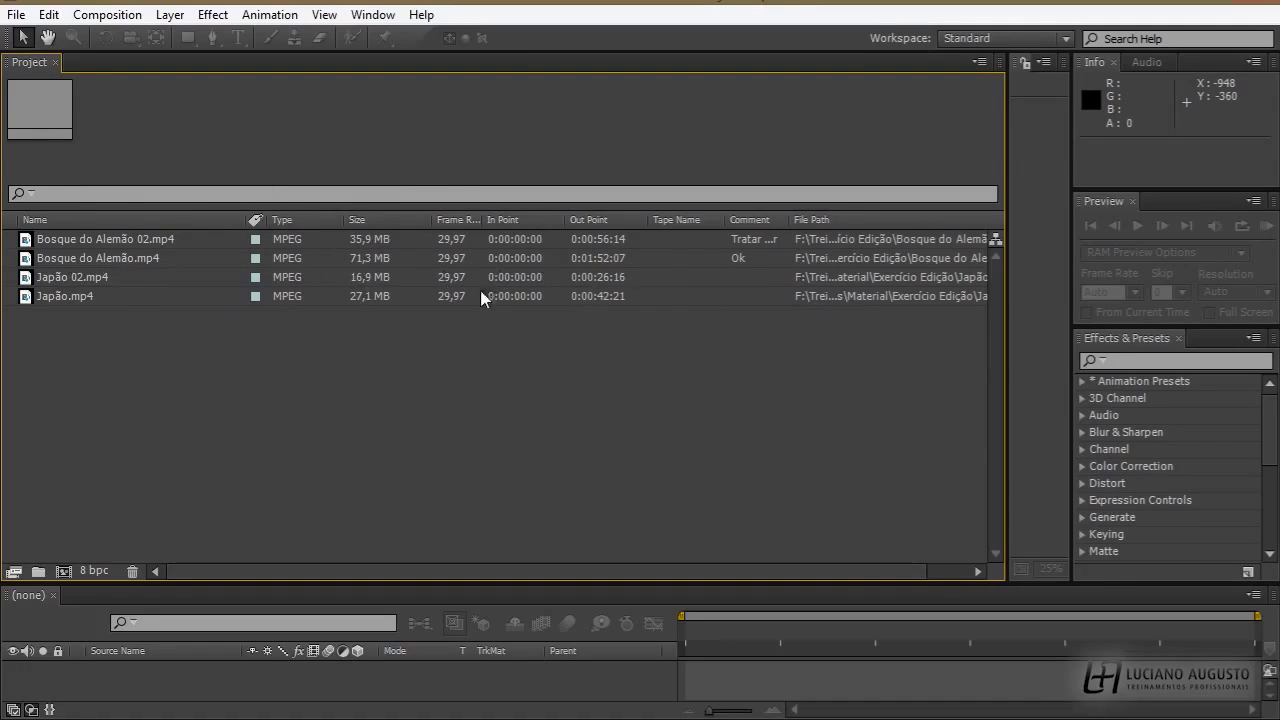
- Search the project items for "ok" and for "35", and clear the search
{"action": "left_click", "coordinate": [55, 190]}
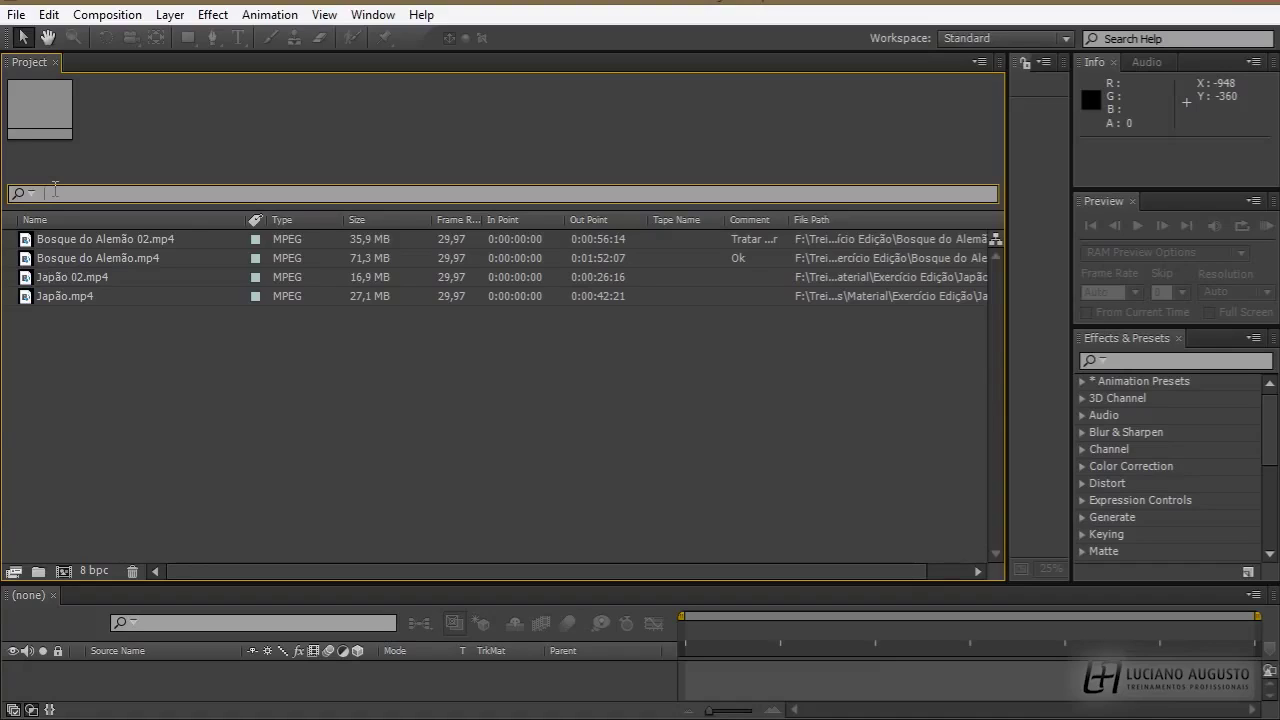
{"action": "type", "text": "ok"}
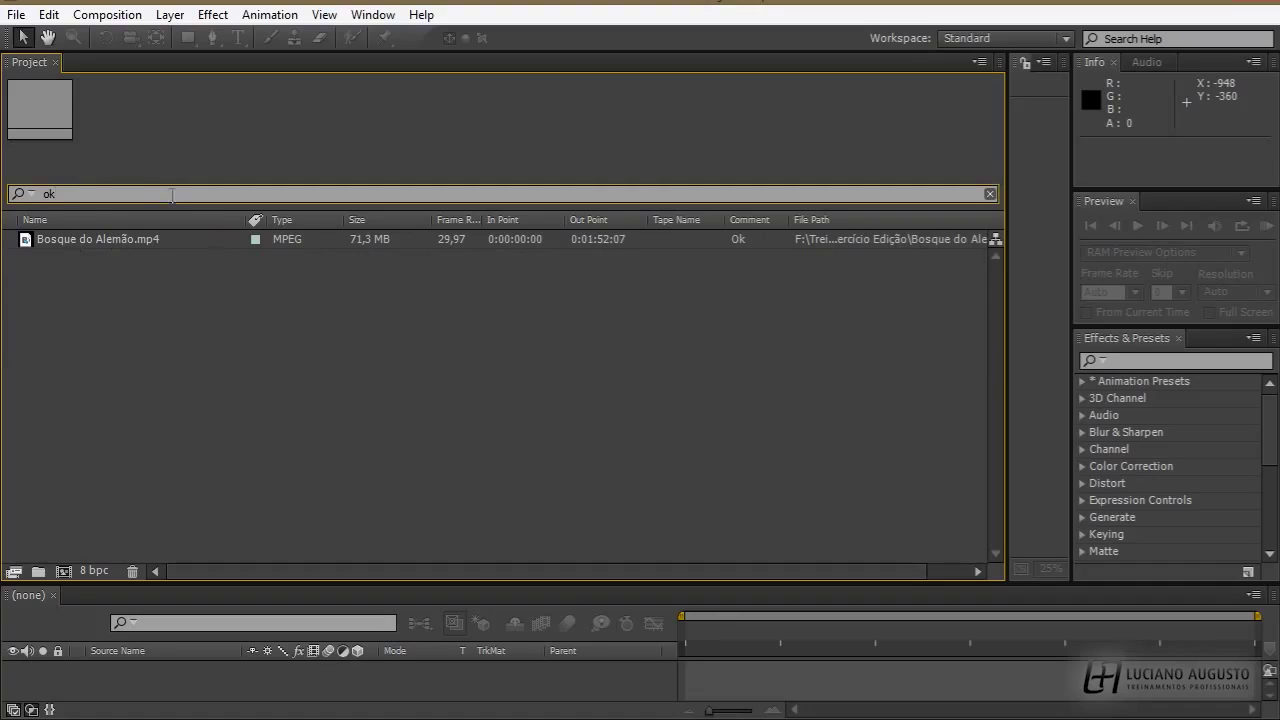
{"action": "key", "text": "BackSpace"}
{"action": "key", "text": "BackSpace"}
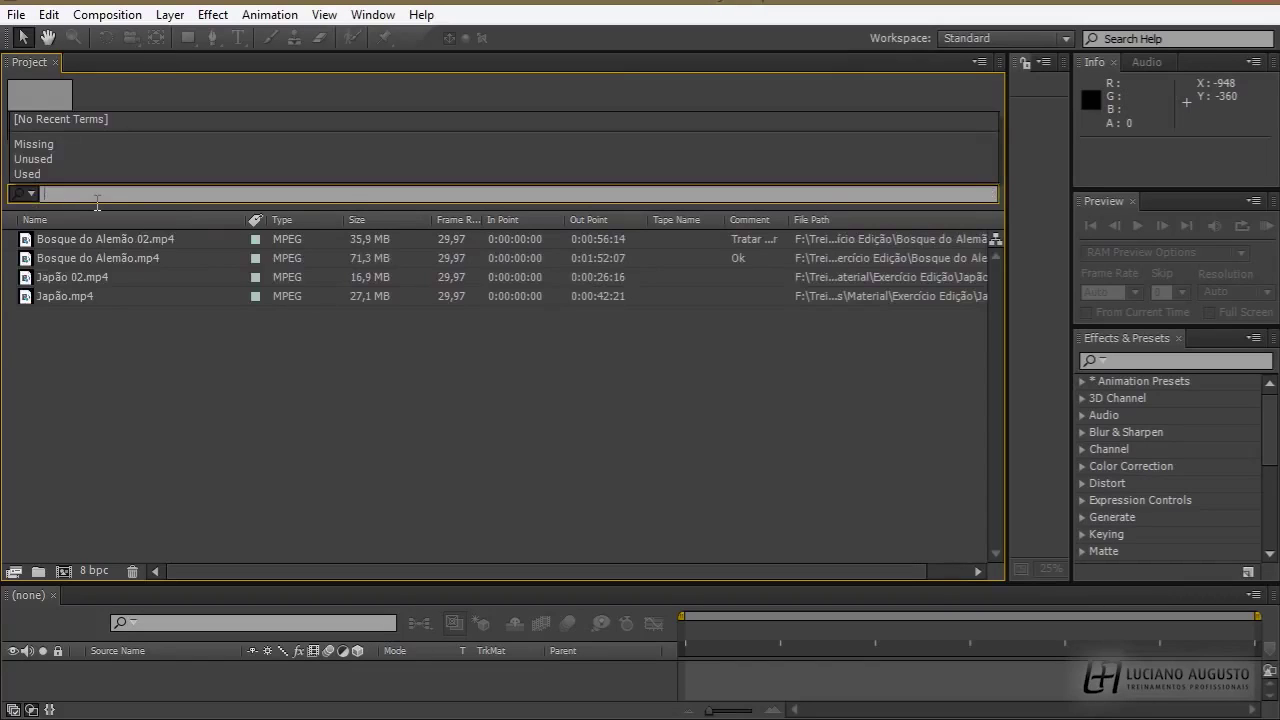
{"action": "type", "text": "35"}
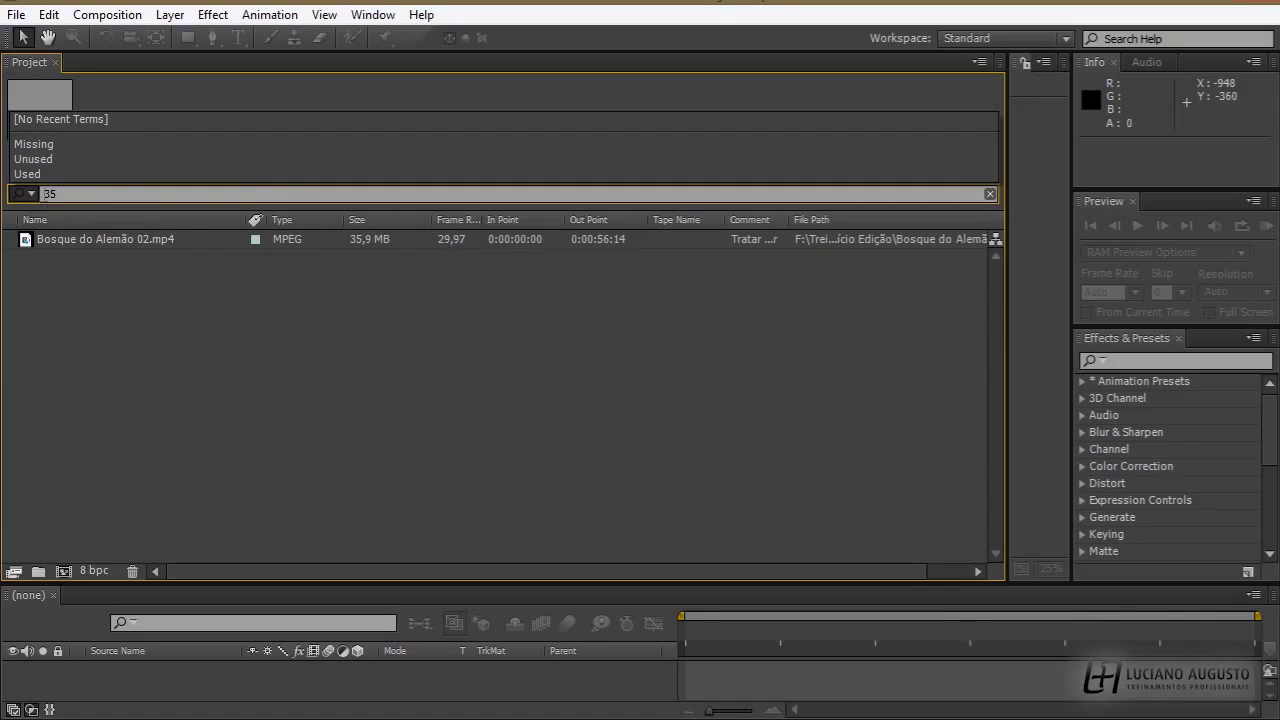
{"action": "left_click", "coordinate": [990, 195]}
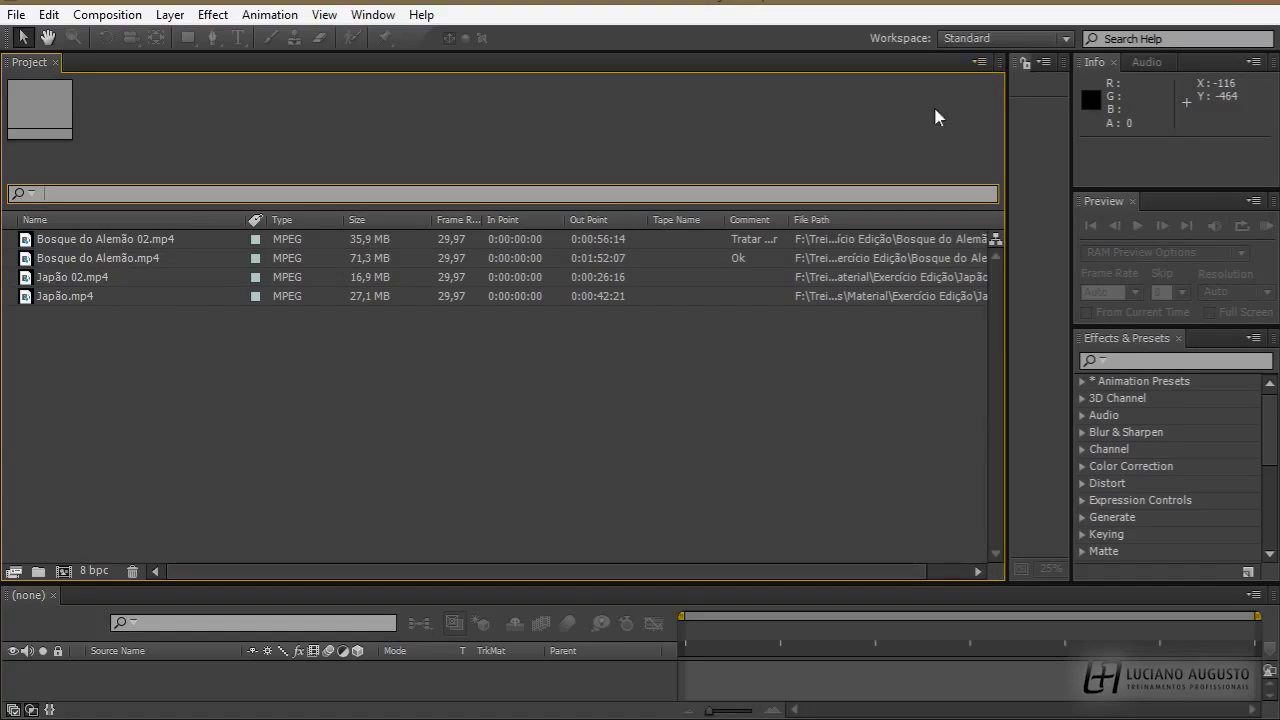
- Show the Media Duration and Duration columns in the project list
{"action": "left_click", "coordinate": [980, 63]}
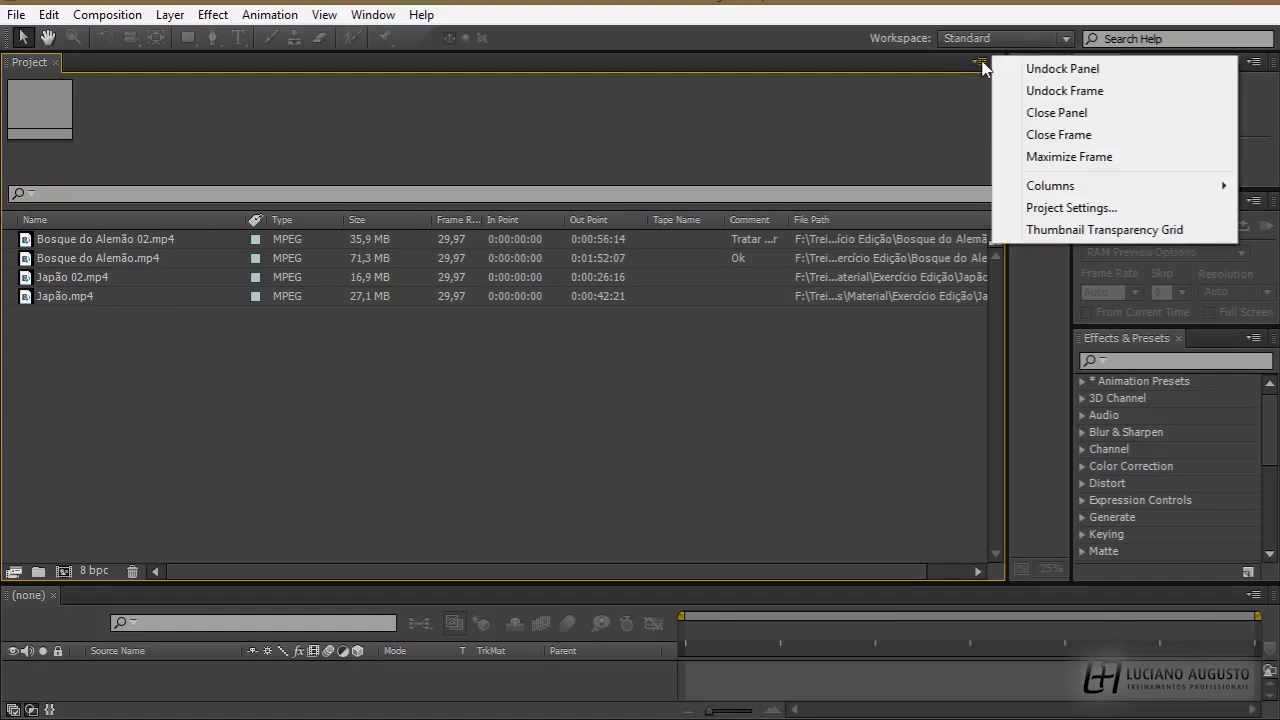
{"action": "mouse_move", "coordinate": [1036, 191]}
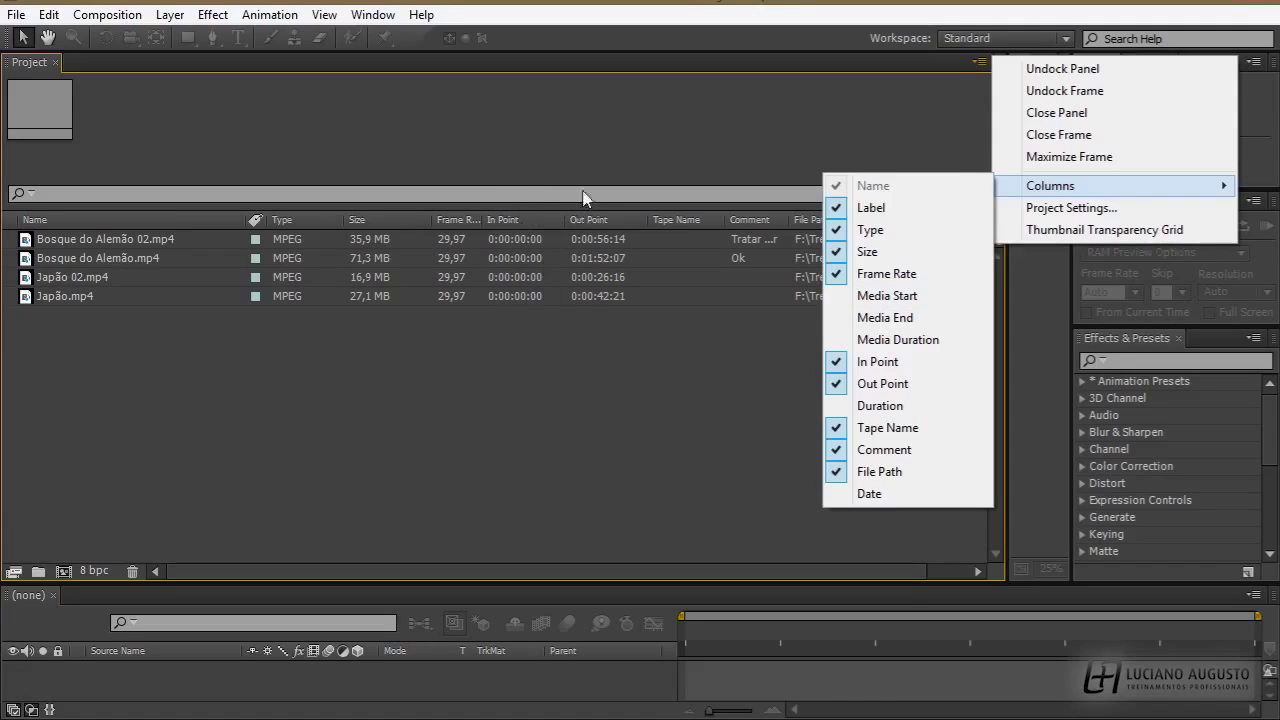
{"action": "left_click", "coordinate": [900, 345]}
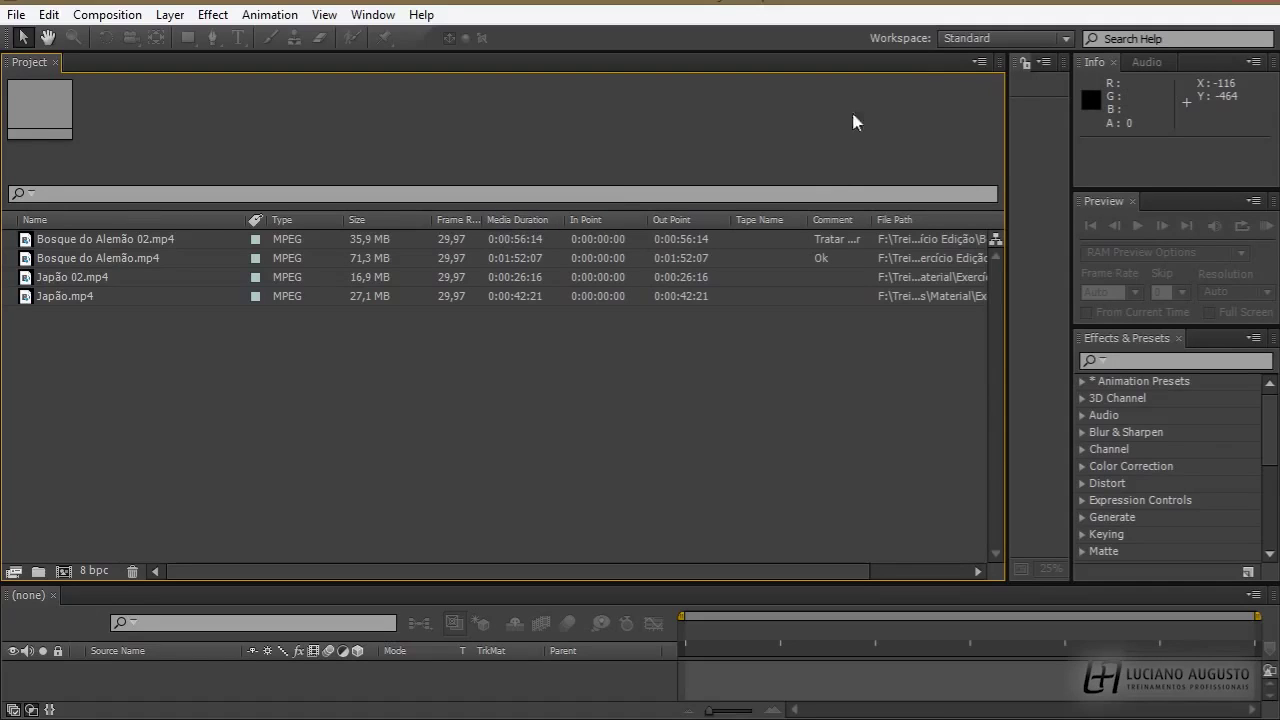
{"action": "left_click", "coordinate": [980, 63]}
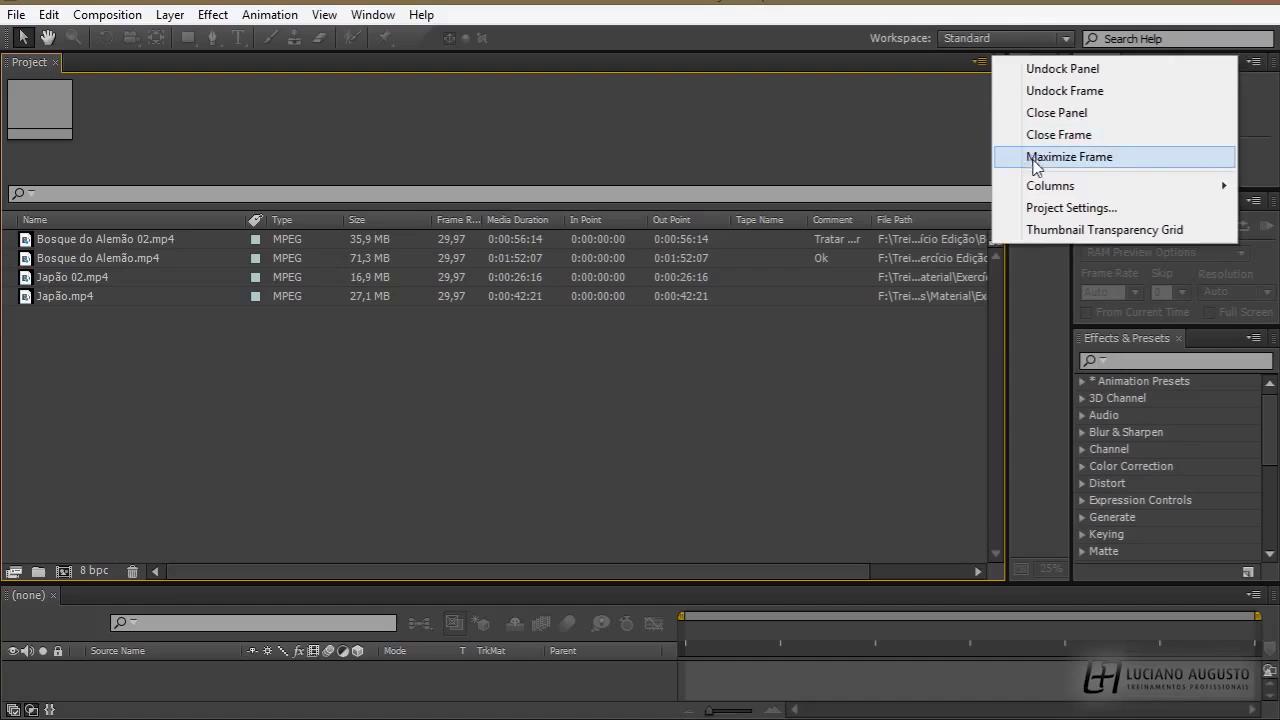
{"action": "mouse_move", "coordinate": [1034, 187]}
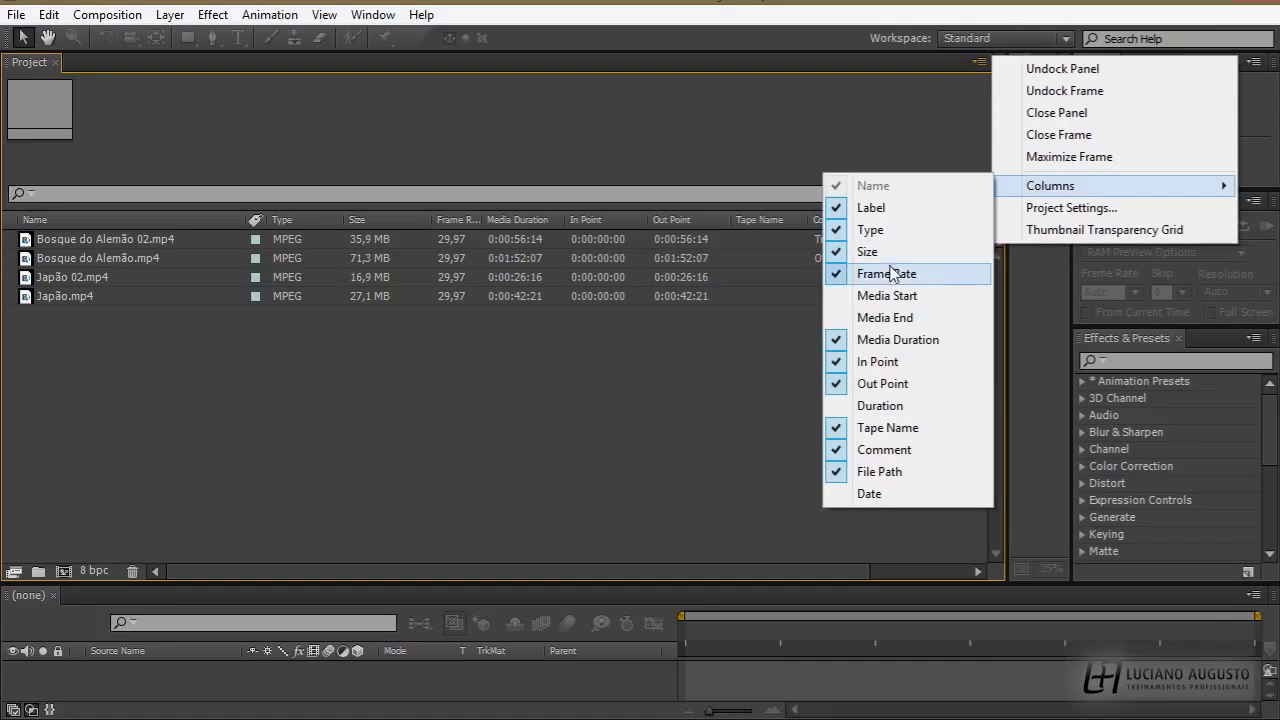
{"action": "left_click", "coordinate": [876, 410]}
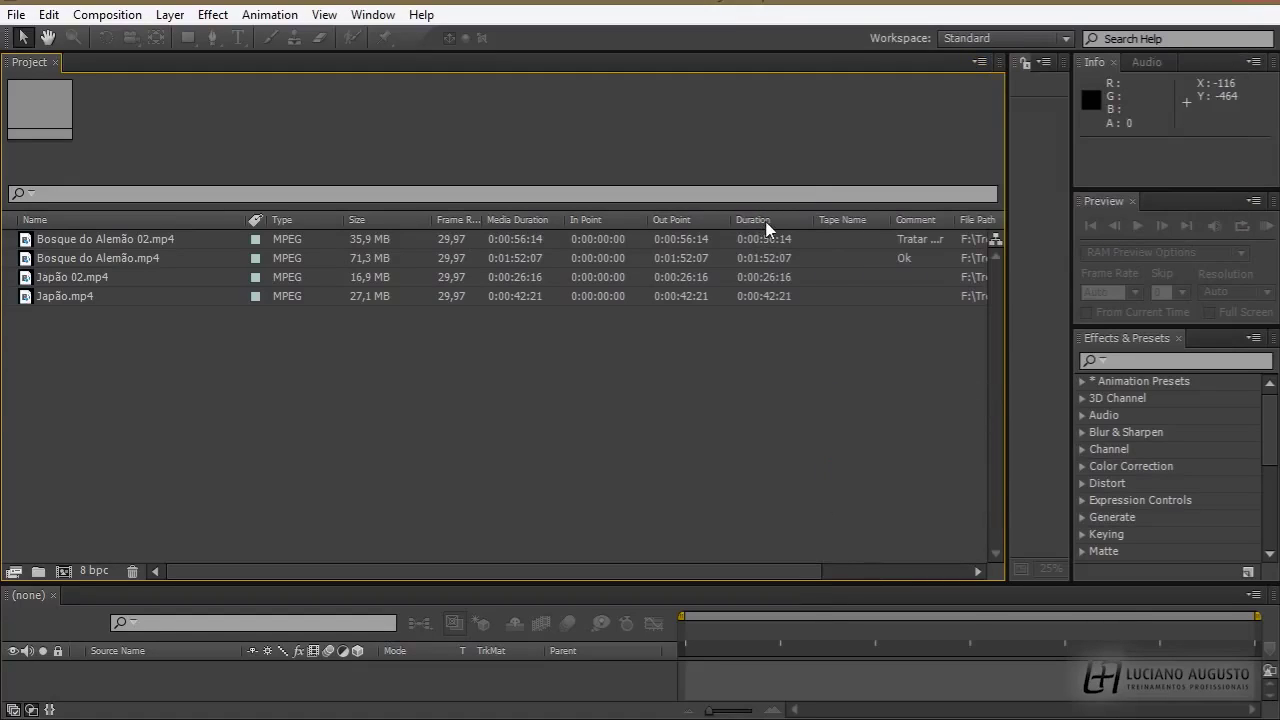
- Sort the project items by Duration and move the Duration column directly after Media Duration
{"action": "left_click", "coordinate": [760, 222]}
{"action": "left_click_drag", "start_coordinate": [760, 222], "coordinate": [565, 238]}
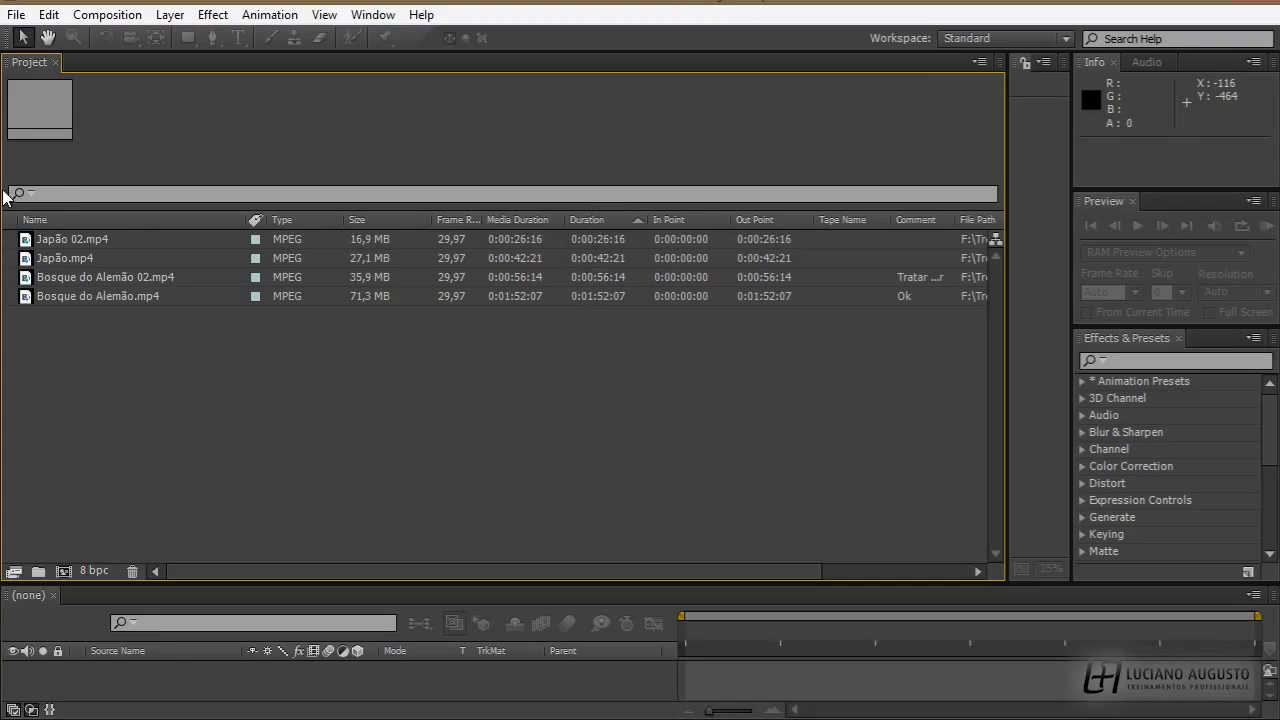
- Open Japão 02.mp4 in the Footage viewer and widen the viewer to show the clip
{"action": "double_click", "coordinate": [26, 241]}
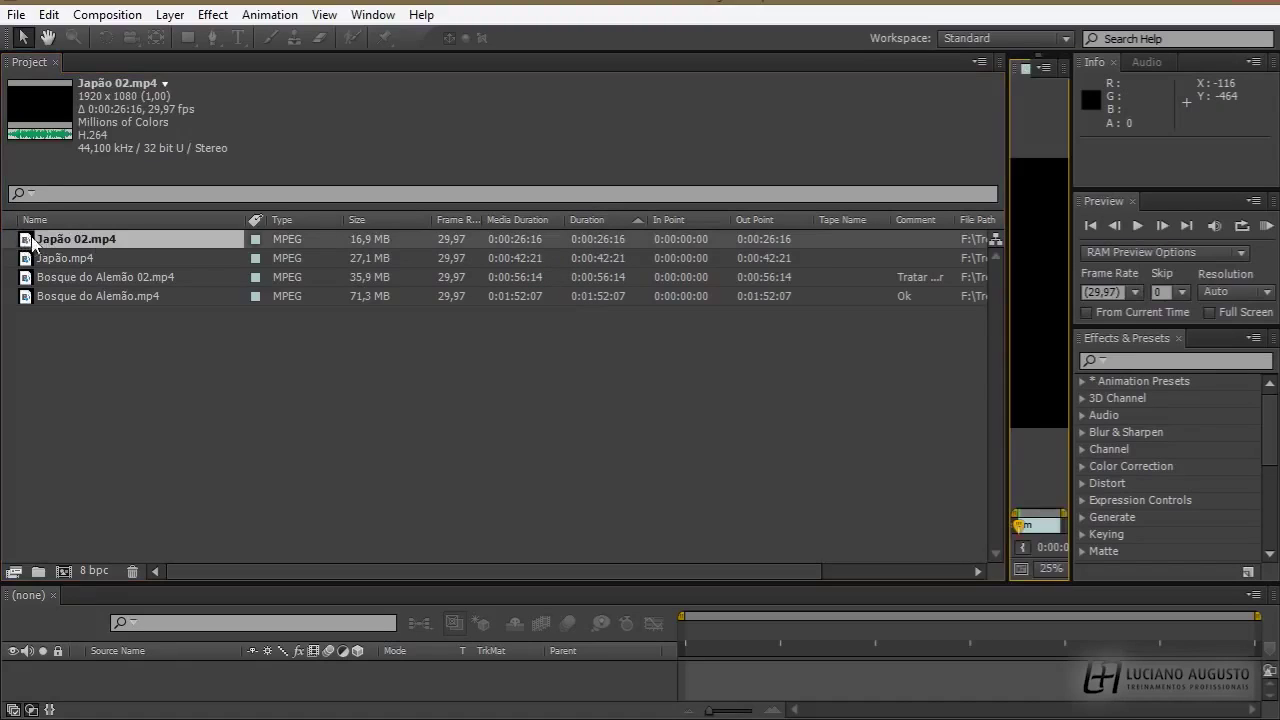
{"action": "left_click_drag", "start_coordinate": [1007, 295], "coordinate": [668, 295]}
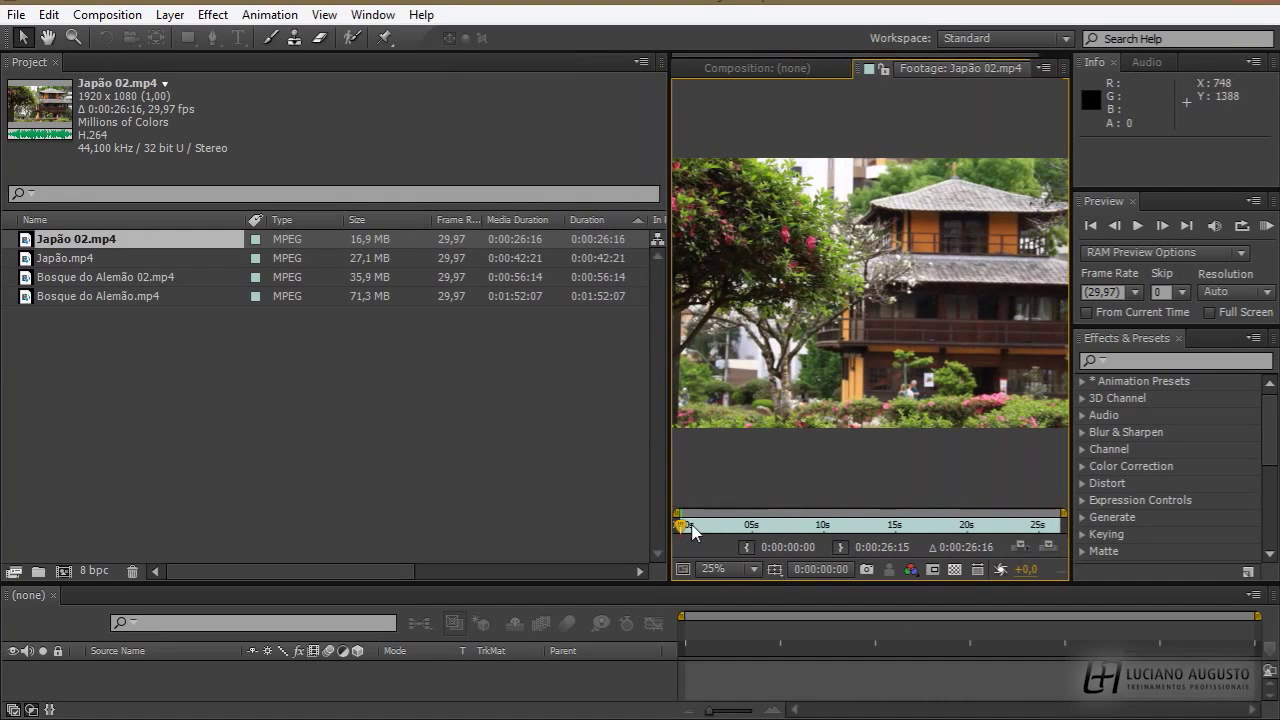
- Trim Japão 02.mp4 to an in point of 0:00:08:20 and an out point of 0:00:12:21
{"action": "left_click_drag", "start_coordinate": [681, 523], "coordinate": [862, 527]}
{"action": "left_click", "coordinate": [746, 547]}
{"action": "left_click", "coordinate": [840, 547]}
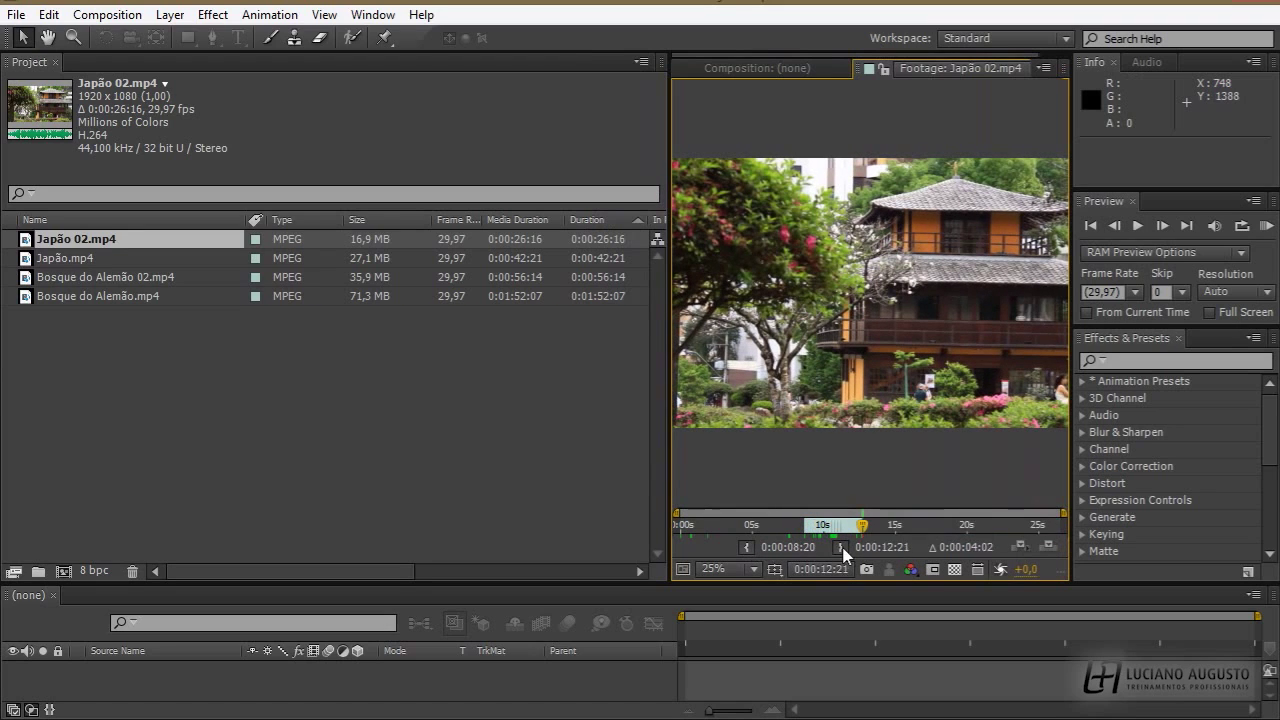
{"action": "left_click", "coordinate": [481, 354]}
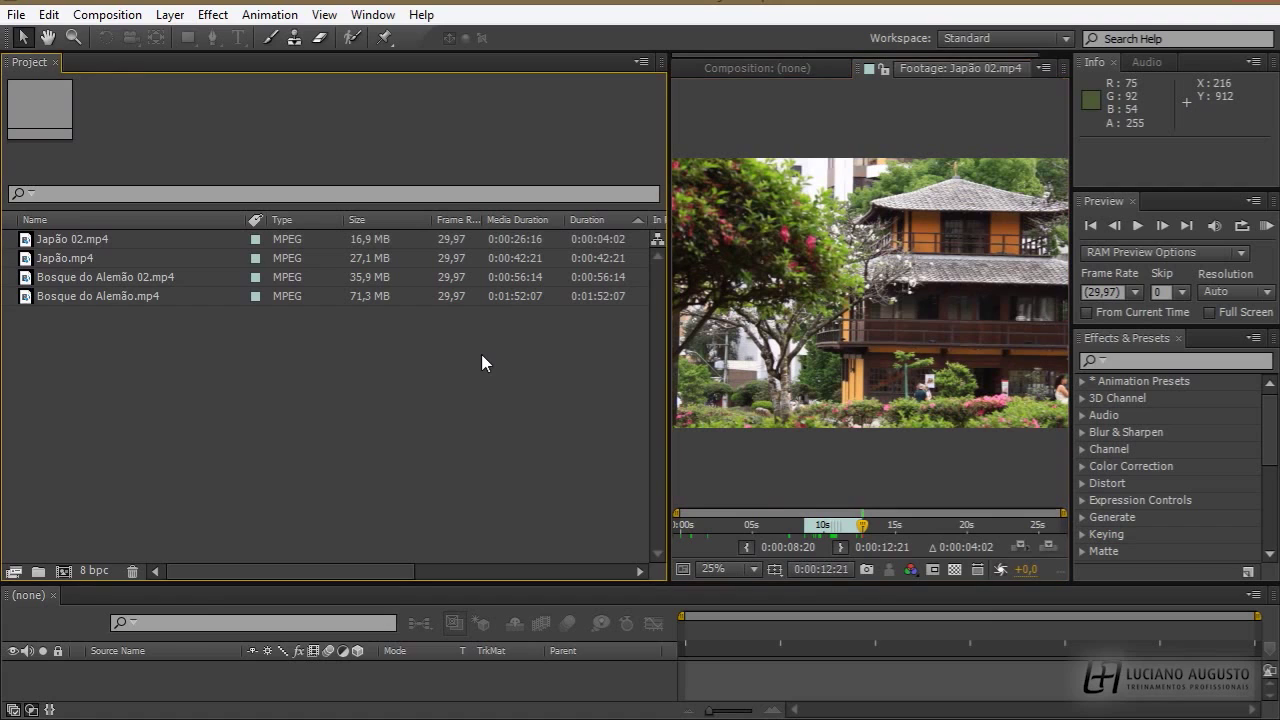
- Restore the clip's full length by setting the in point to 0:00:00:00 and the out point to 0:00:26:15
{"action": "left_click", "coordinate": [846, 525]}
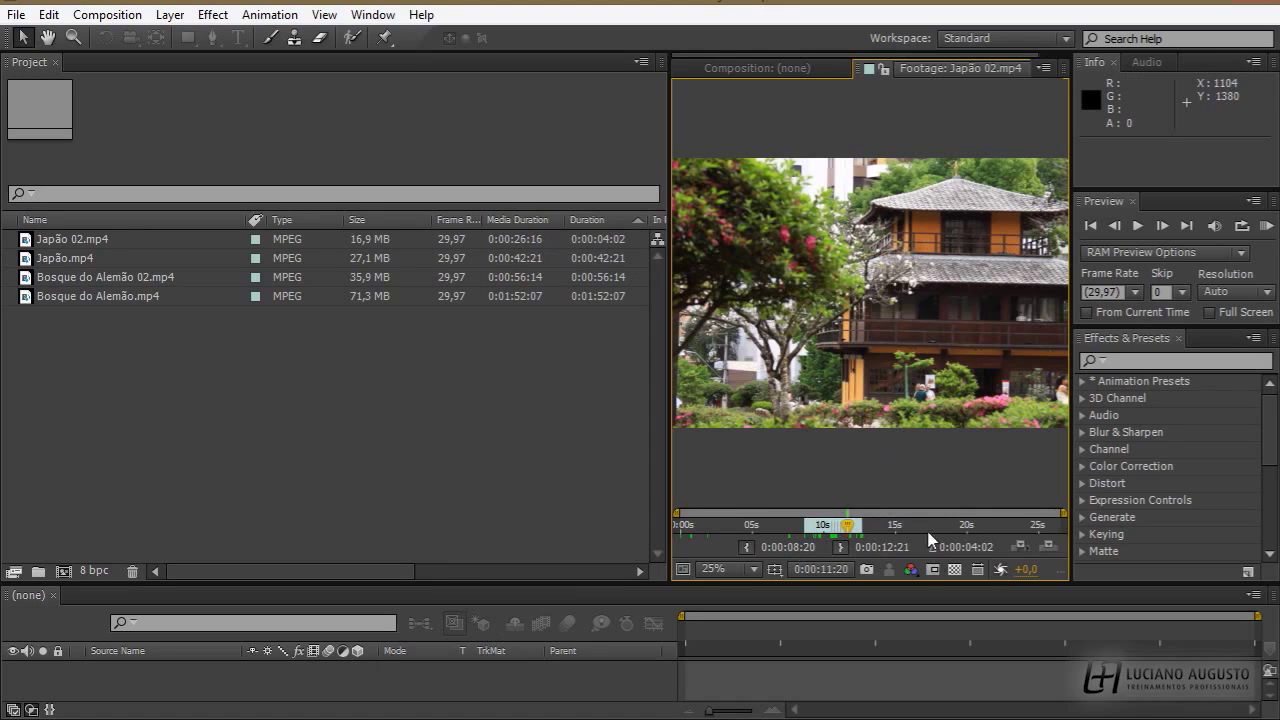
{"action": "left_click", "coordinate": [802, 527]}
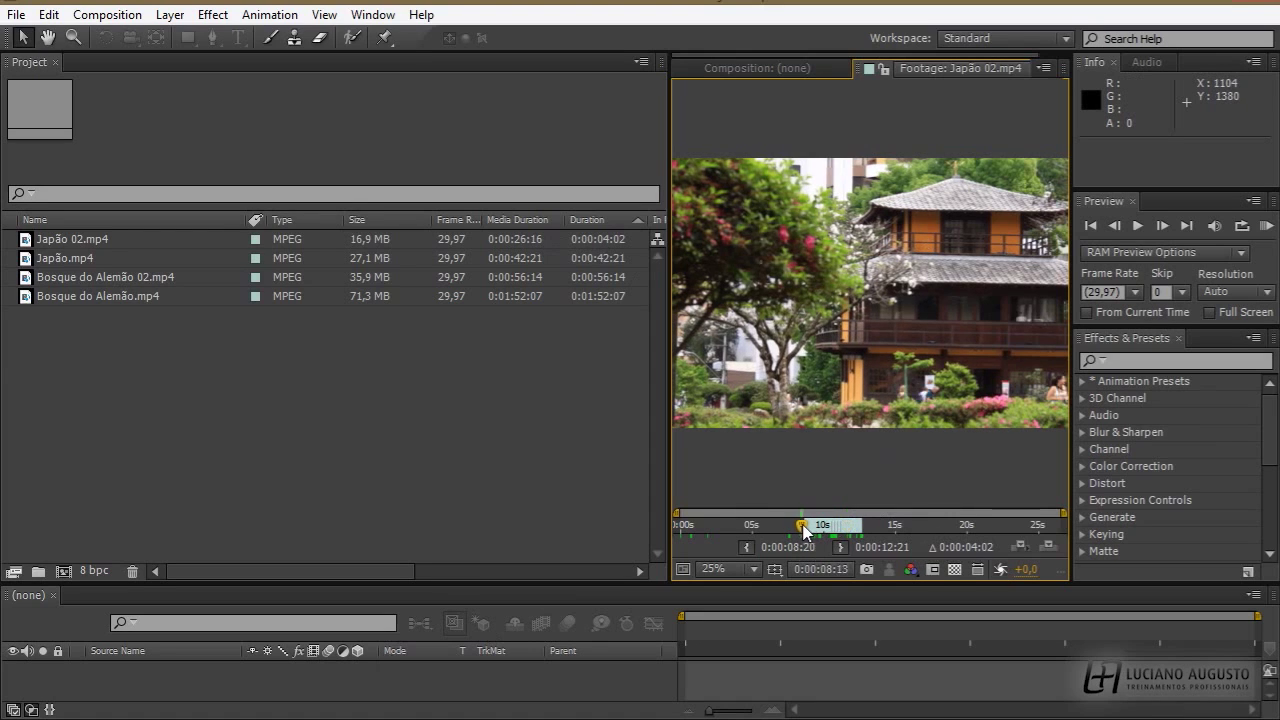
{"action": "left_click_drag", "start_coordinate": [803, 530], "coordinate": [665, 541]}
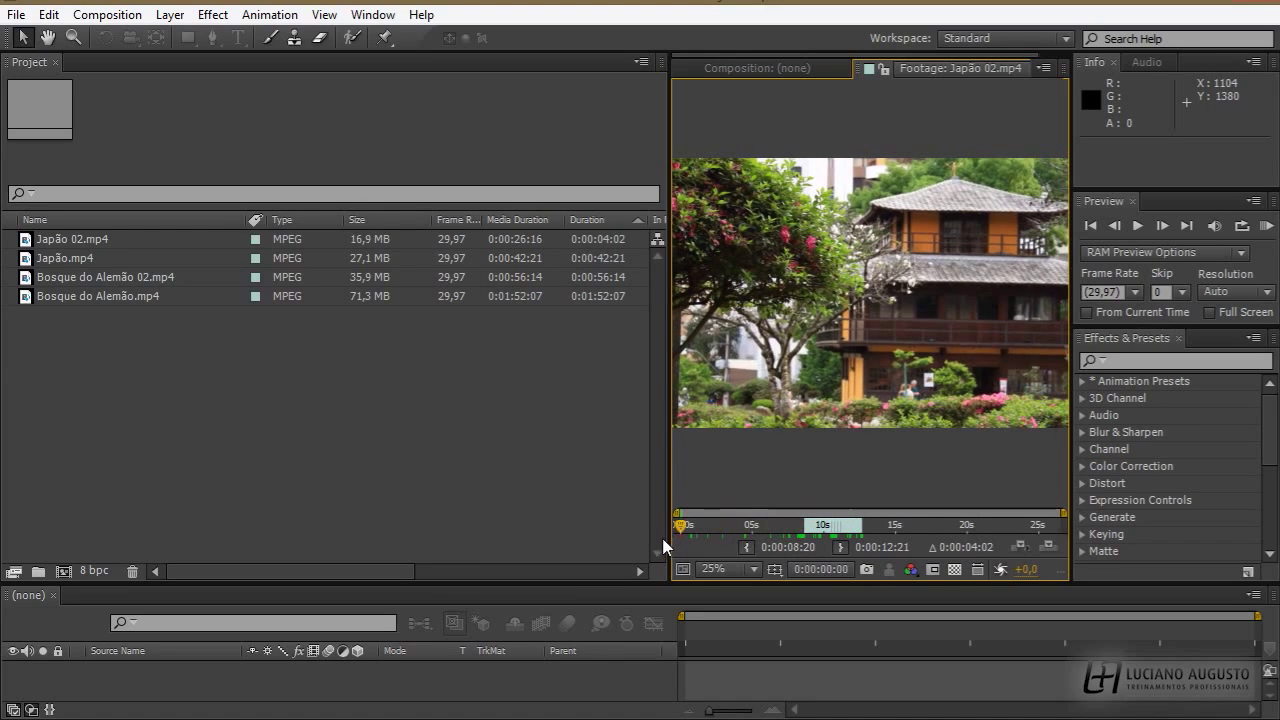
{"action": "left_click", "coordinate": [751, 551]}
{"action": "left_click_drag", "start_coordinate": [836, 530], "coordinate": [1104, 533]}
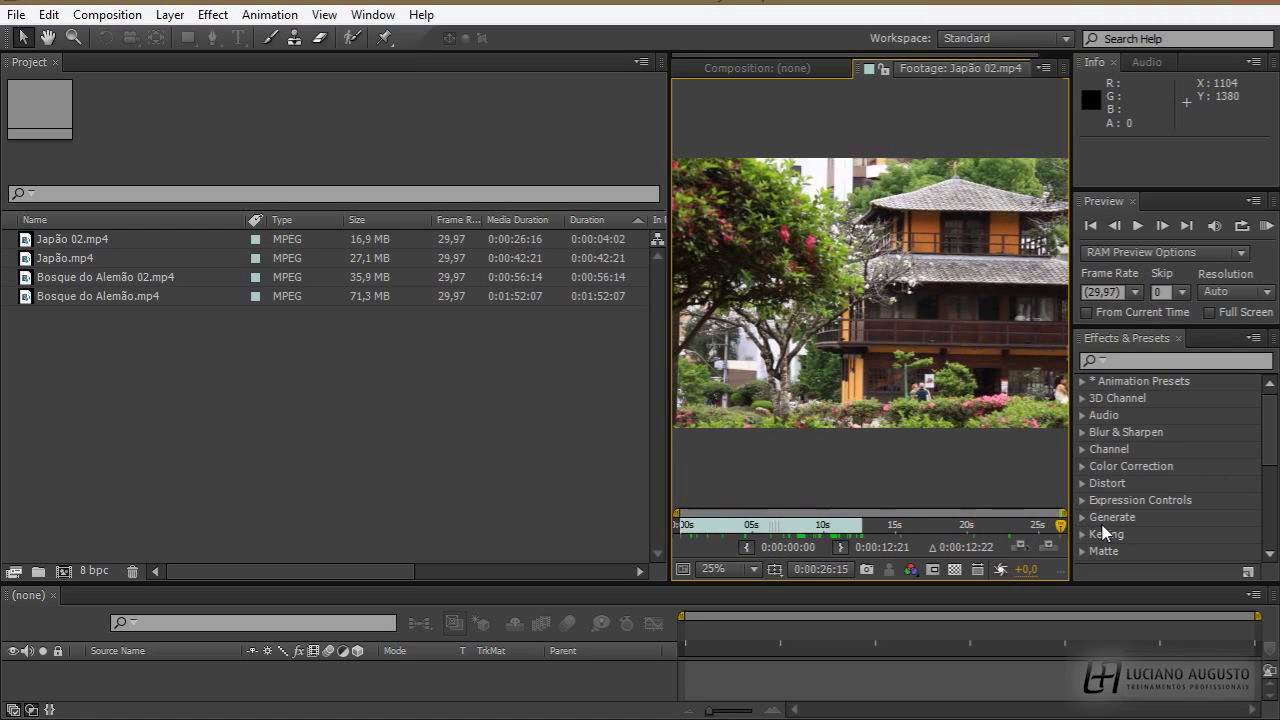
{"action": "left_click", "coordinate": [841, 547]}
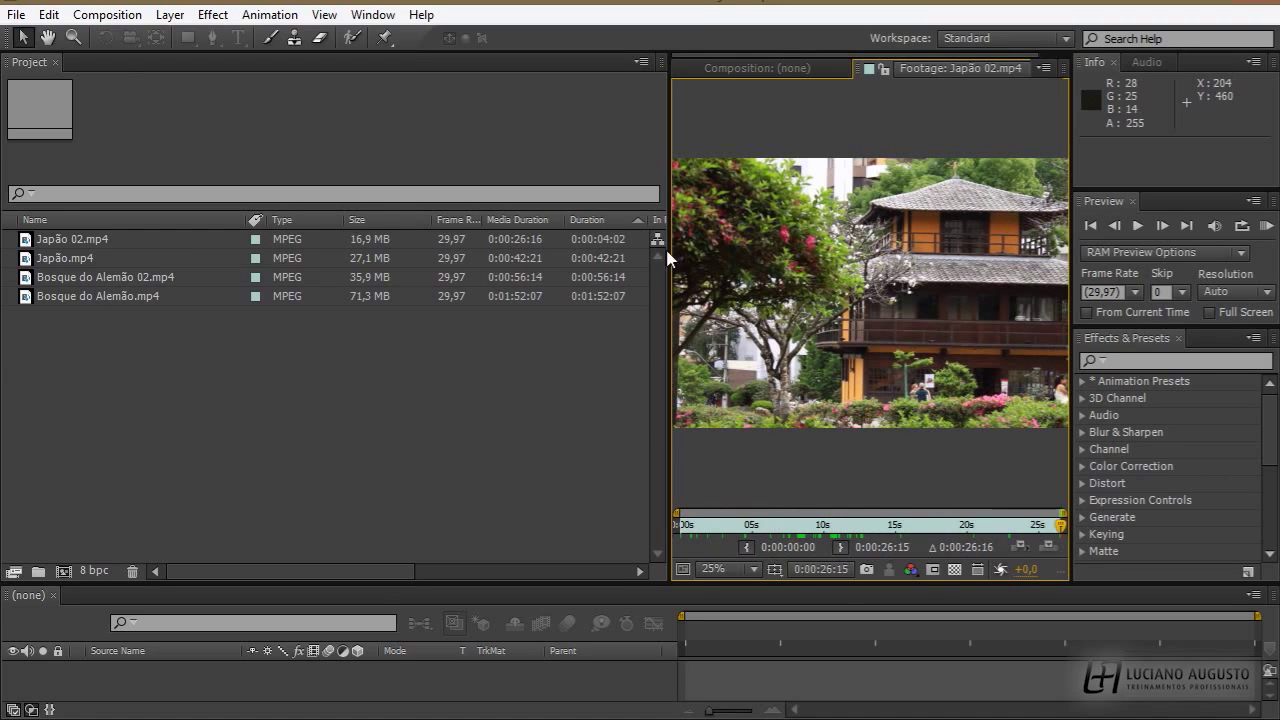
- Select Japão 02.mp4, show the Date column in the Project panel, and widen that column to reveal more of the date
{"action": "left_click", "coordinate": [595, 242]}
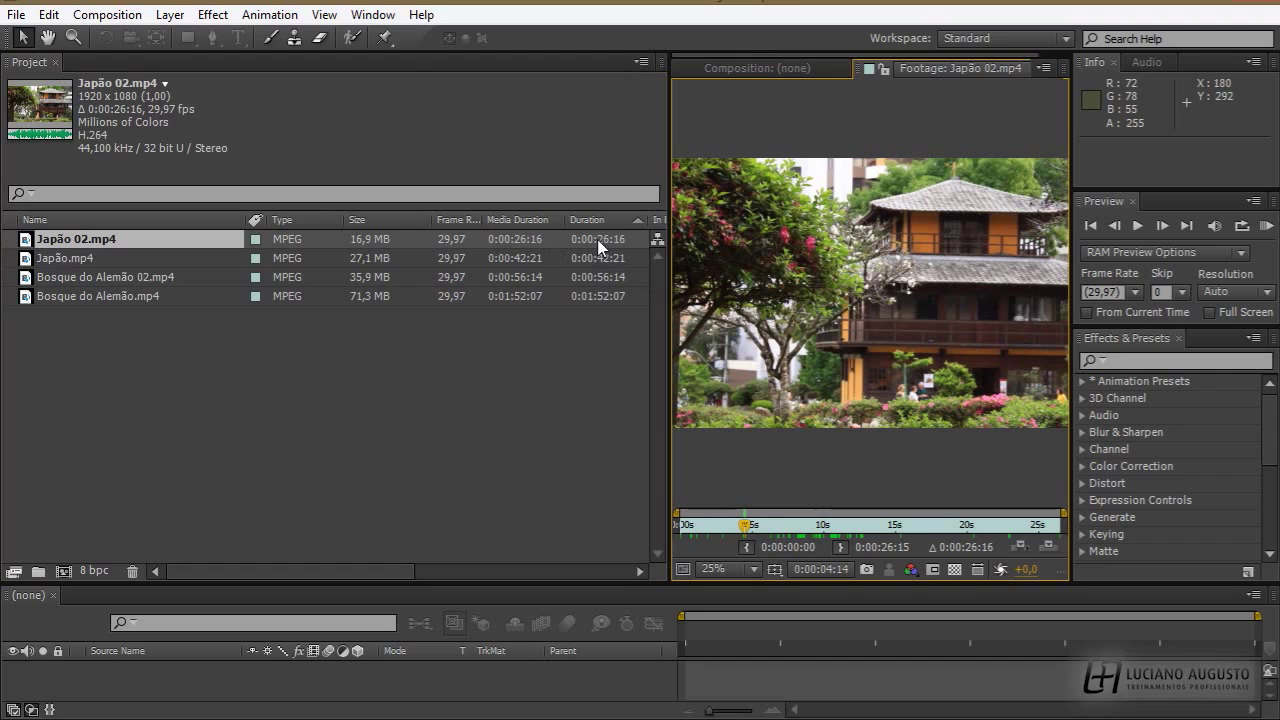
{"action": "left_click", "coordinate": [641, 62]}
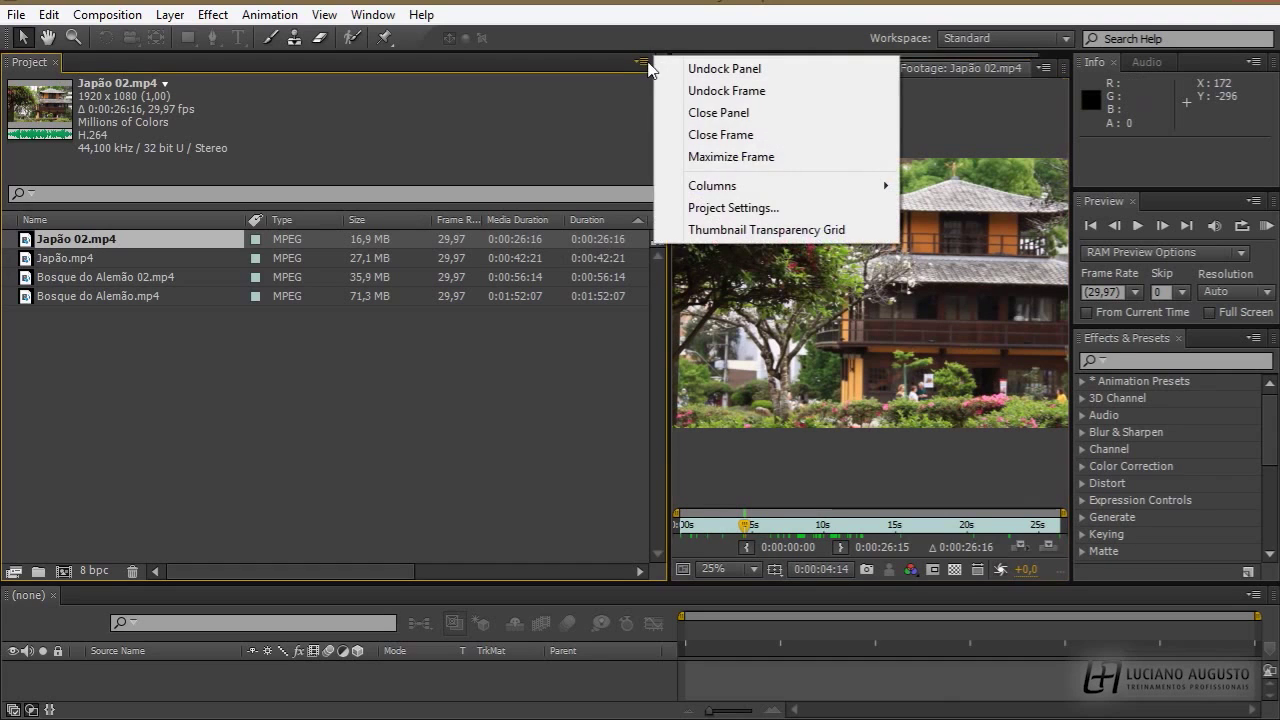
{"action": "mouse_move", "coordinate": [757, 190]}
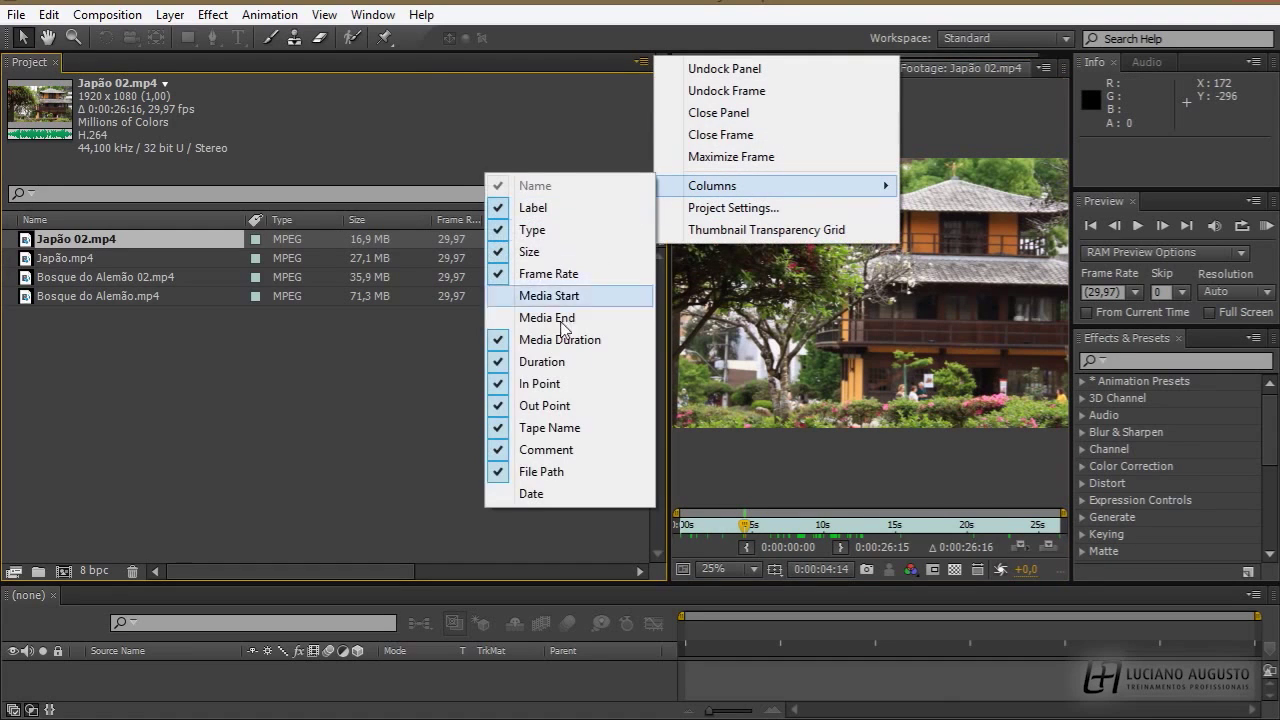
{"action": "left_click", "coordinate": [530, 494]}
{"action": "left_click_drag", "start_coordinate": [382, 571], "coordinate": [600, 571]}
{"action": "left_click_drag", "start_coordinate": [630, 219], "coordinate": [513, 219]}
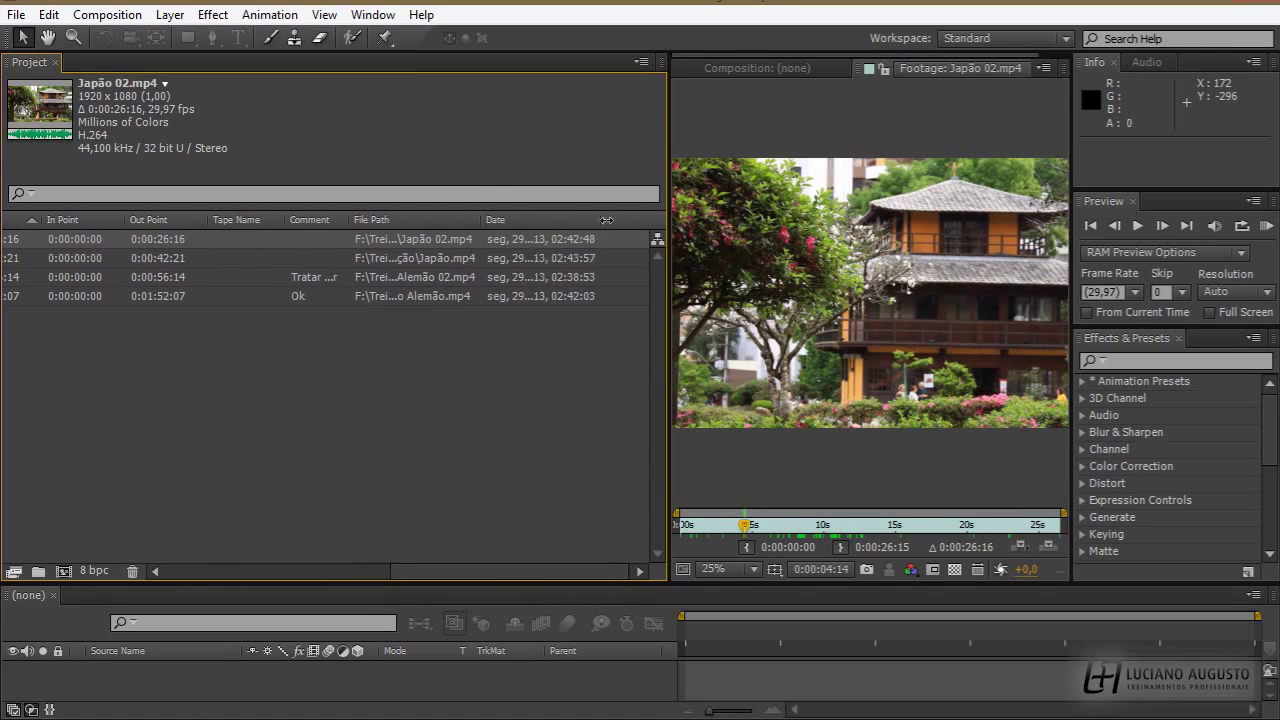
{"action": "left_click_drag", "start_coordinate": [630, 219], "coordinate": [645, 219]}
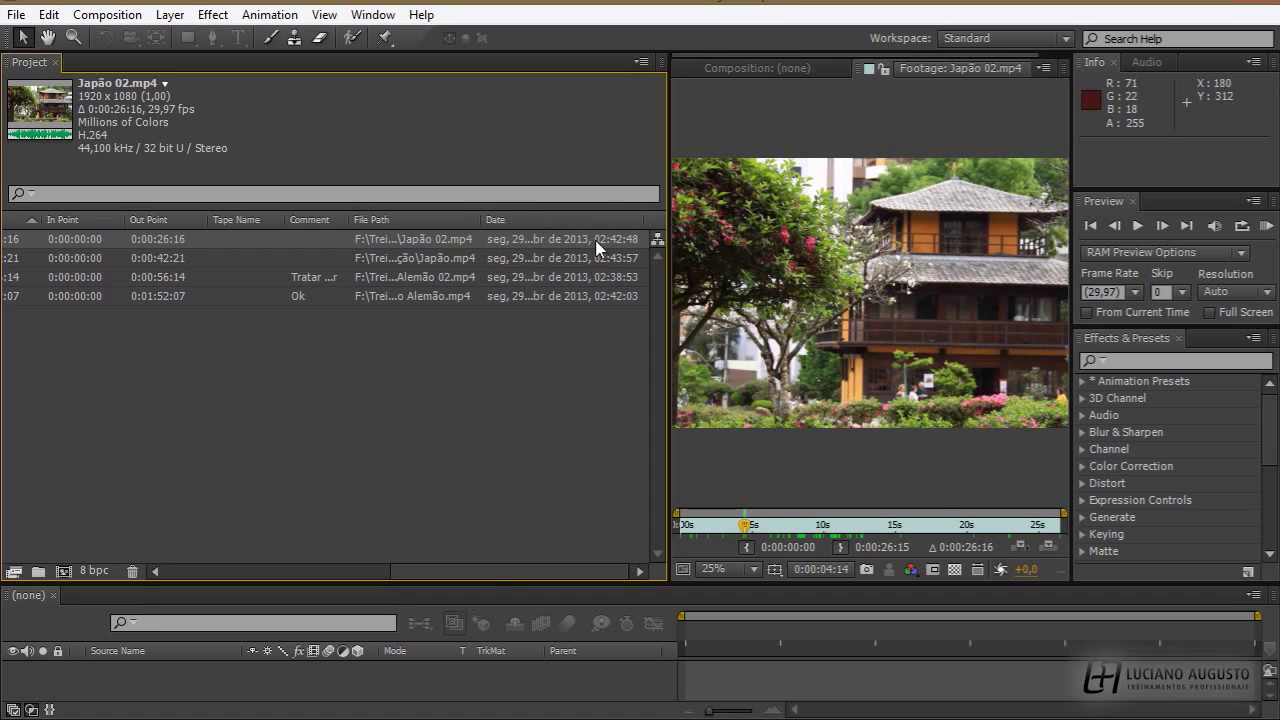
- Narrow the Name column and move the Duration column directly after it
{"action": "left_click_drag", "start_coordinate": [492, 567], "coordinate": [221, 587]}
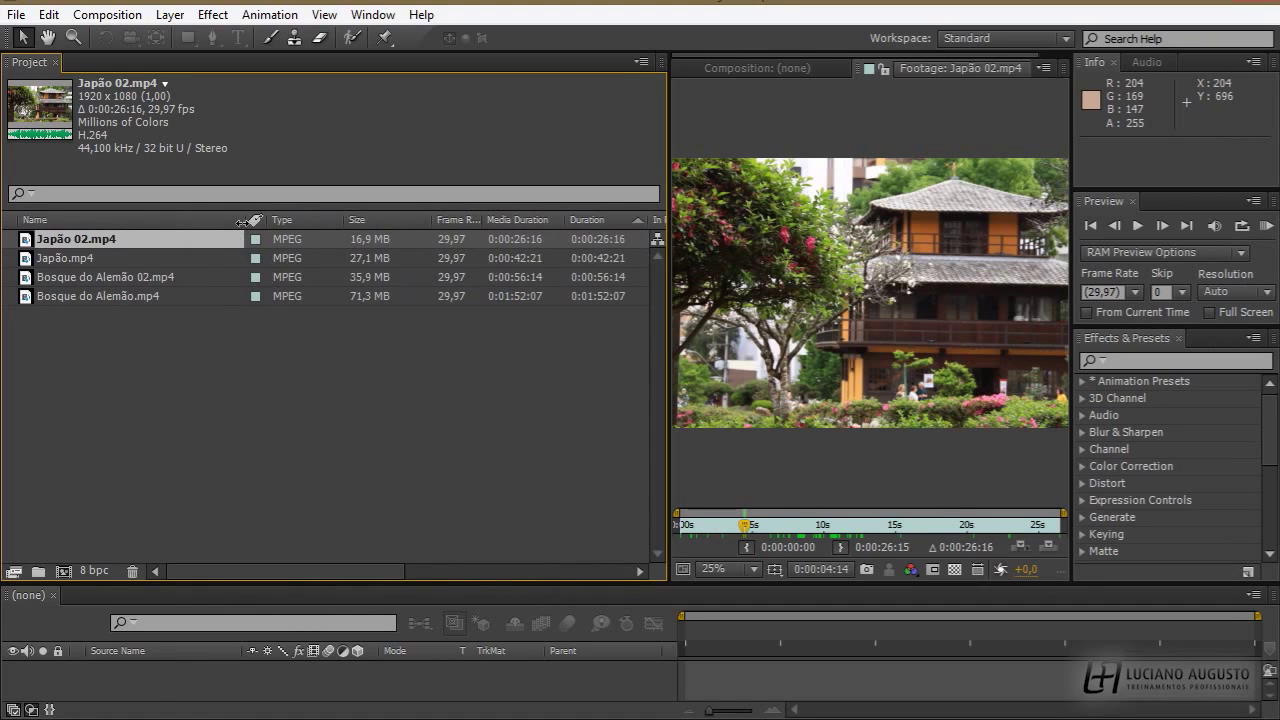
{"action": "mouse_move", "coordinate": [248, 220]}
{"action": "left_mouse_down"}
{"action": "mouse_move", "coordinate": [88, 235]}
{"action": "mouse_move", "coordinate": [302, 238]}
{"action": "mouse_move", "coordinate": [140, 240]}
{"action": "mouse_move", "coordinate": [230, 219]}
{"action": "mouse_move", "coordinate": [179, 220]}
{"action": "mouse_move", "coordinate": [261, 213]}
{"action": "left_mouse_up"}
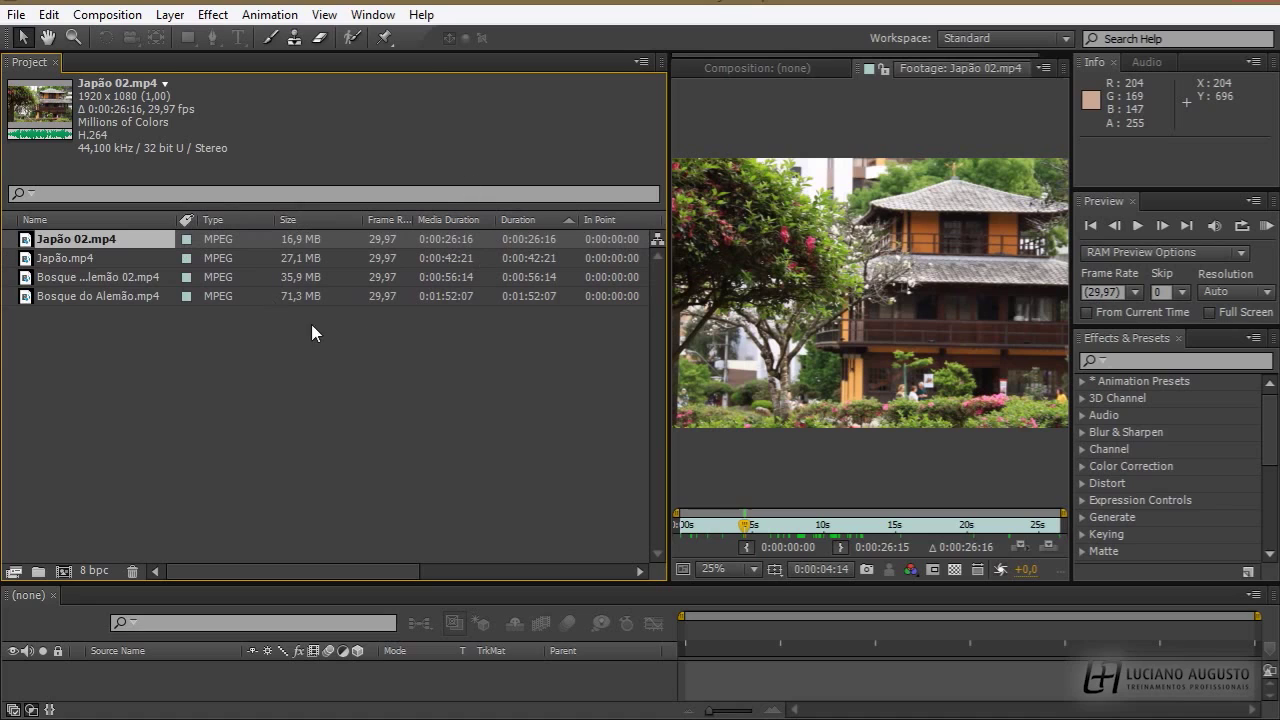
{"action": "left_click_drag", "start_coordinate": [532, 224], "coordinate": [191, 219]}
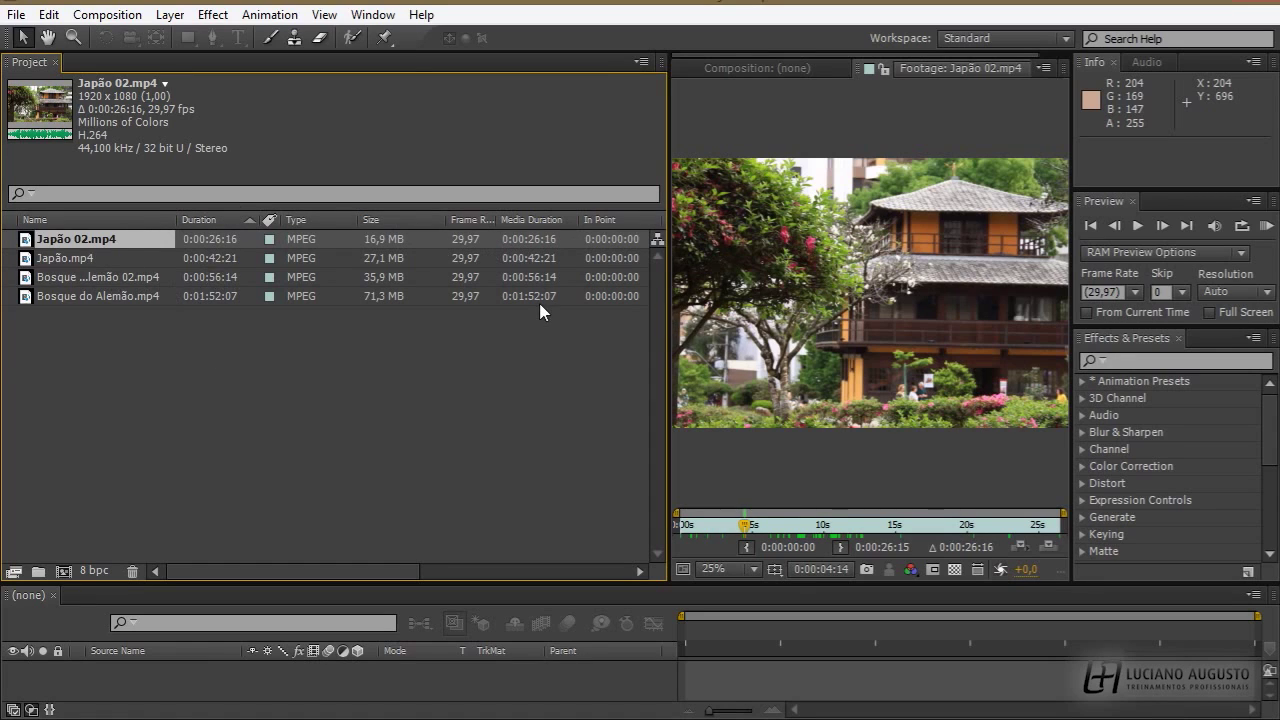
- Sort the project items by Name in ascending and descending order, and by Size in ascending order
{"action": "left_click", "coordinate": [68, 220]}
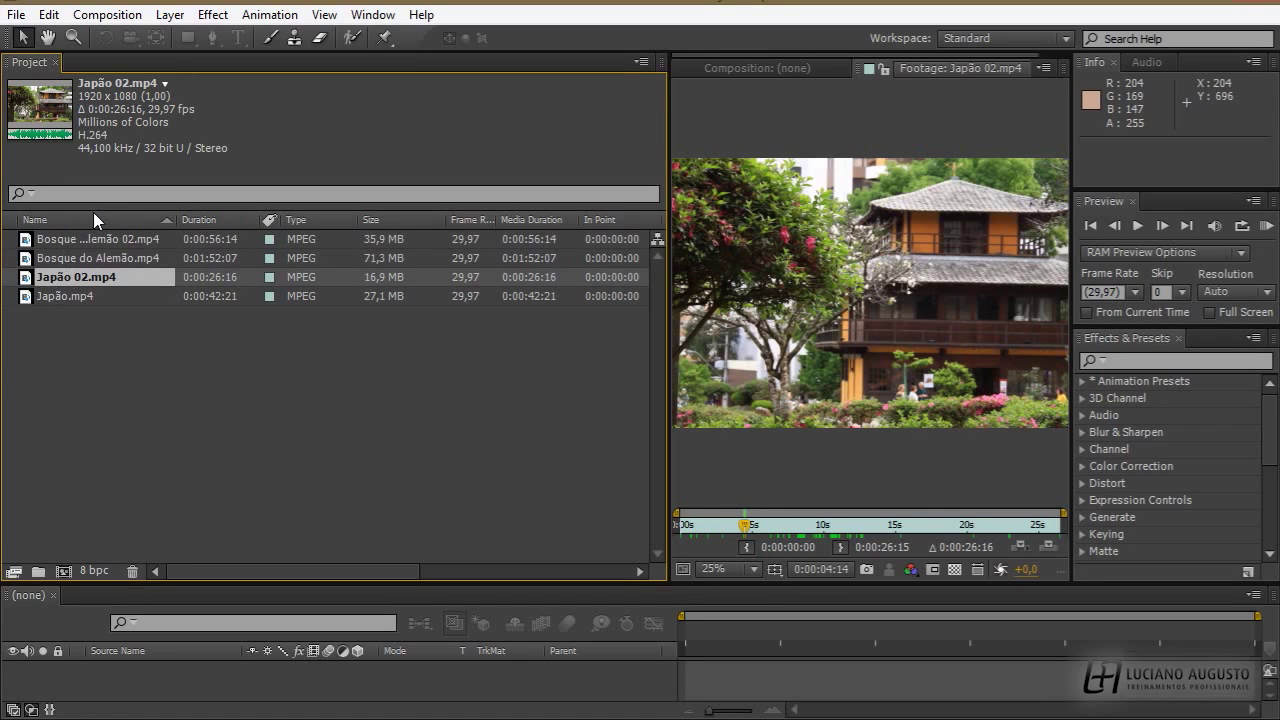
{"action": "left_click", "coordinate": [94, 214]}
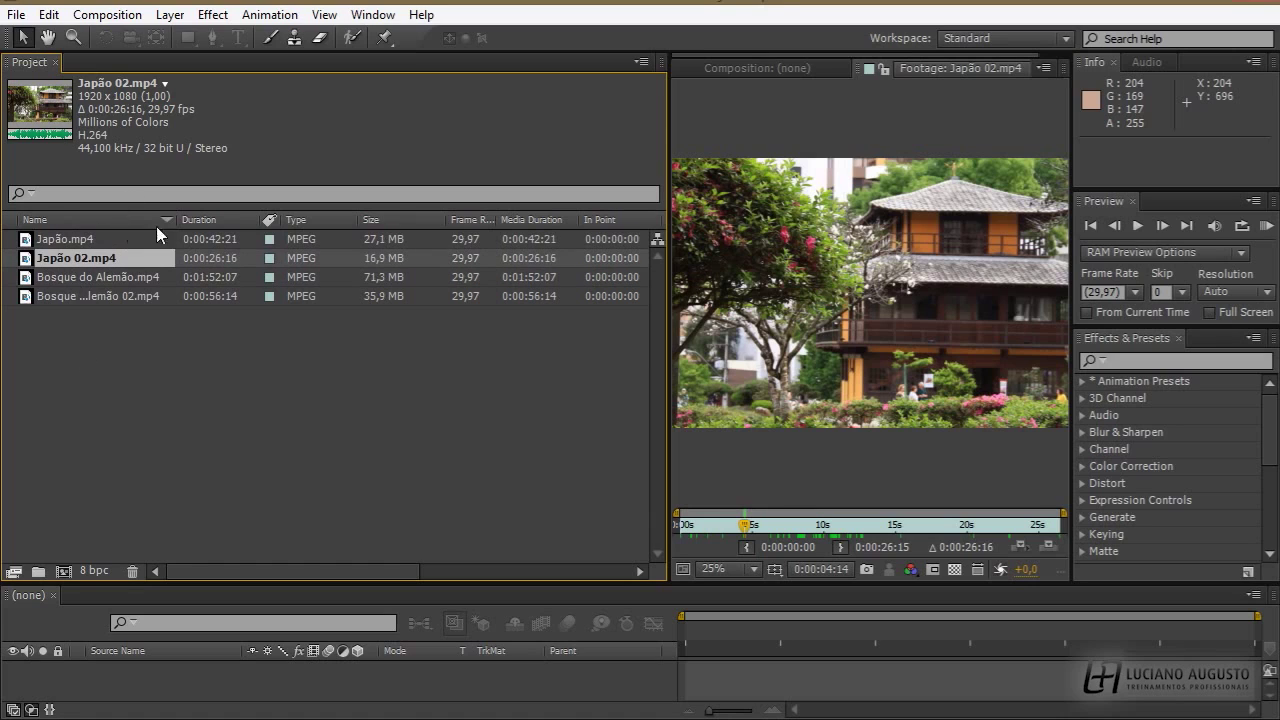
{"action": "left_click", "coordinate": [395, 223]}
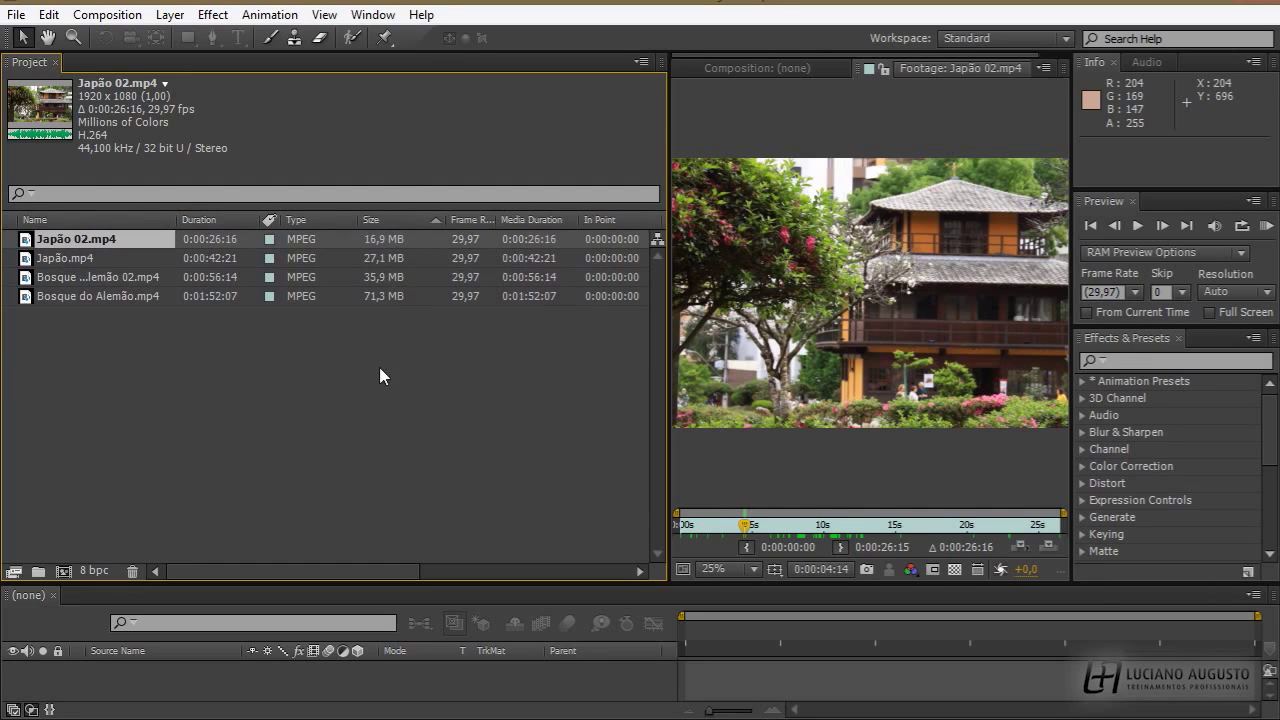
- Sort the project items by Media Duration, trying the descending order and finishing with the ascending order
{"action": "left_click", "coordinate": [540, 222]}
{"action": "left_click", "coordinate": [526, 219]}
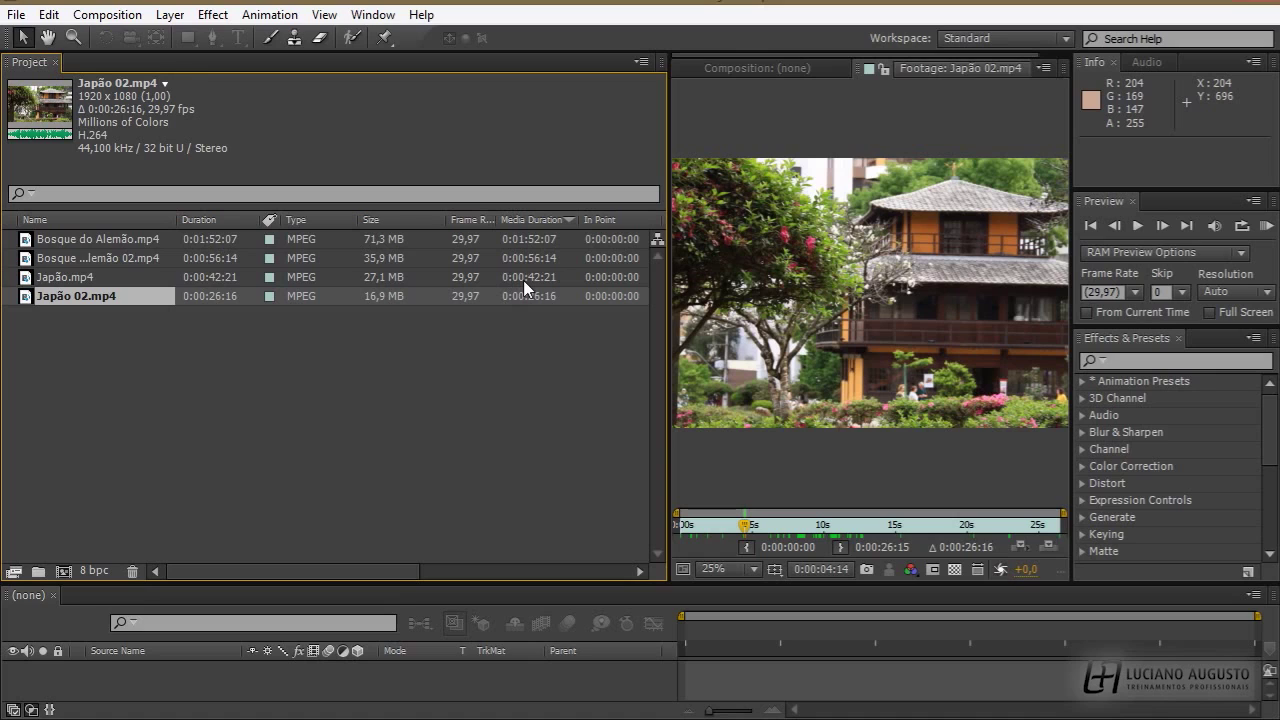
{"action": "left_click", "coordinate": [542, 213]}
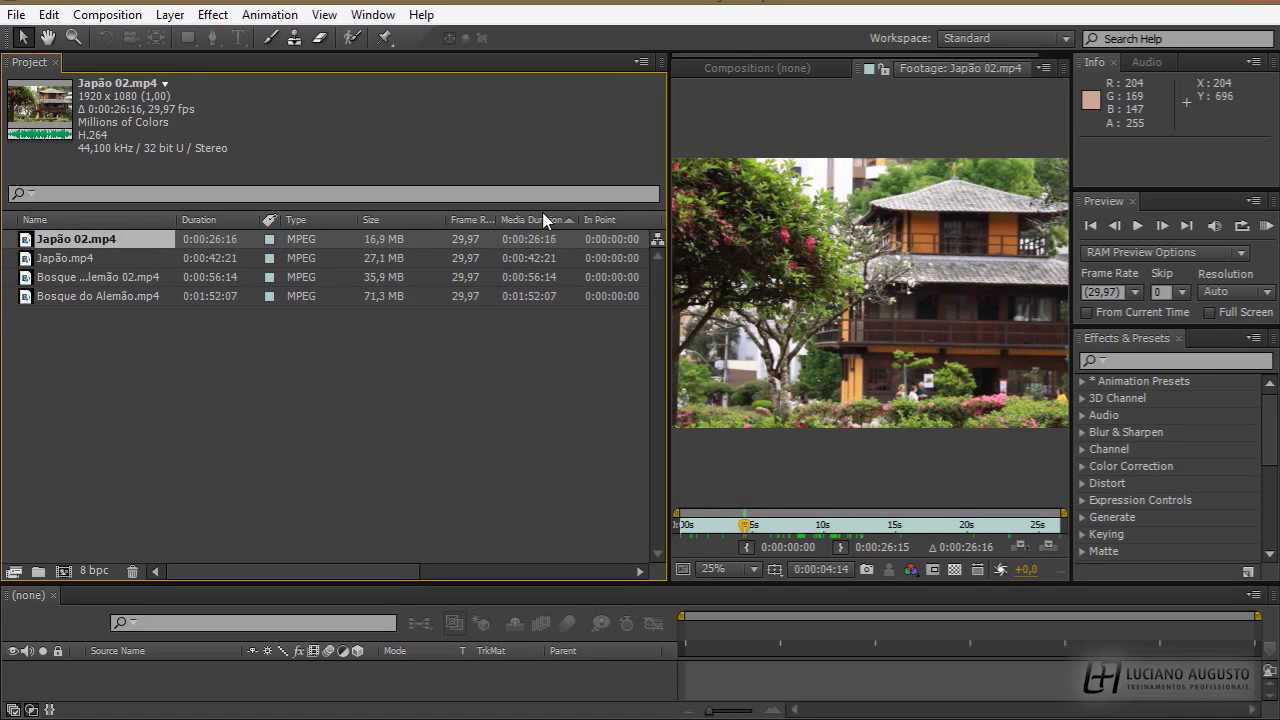
- Undock the Project panel, move its floating window over the viewer, and dock it back beside the Footage viewer
{"action": "left_click", "coordinate": [640, 62]}
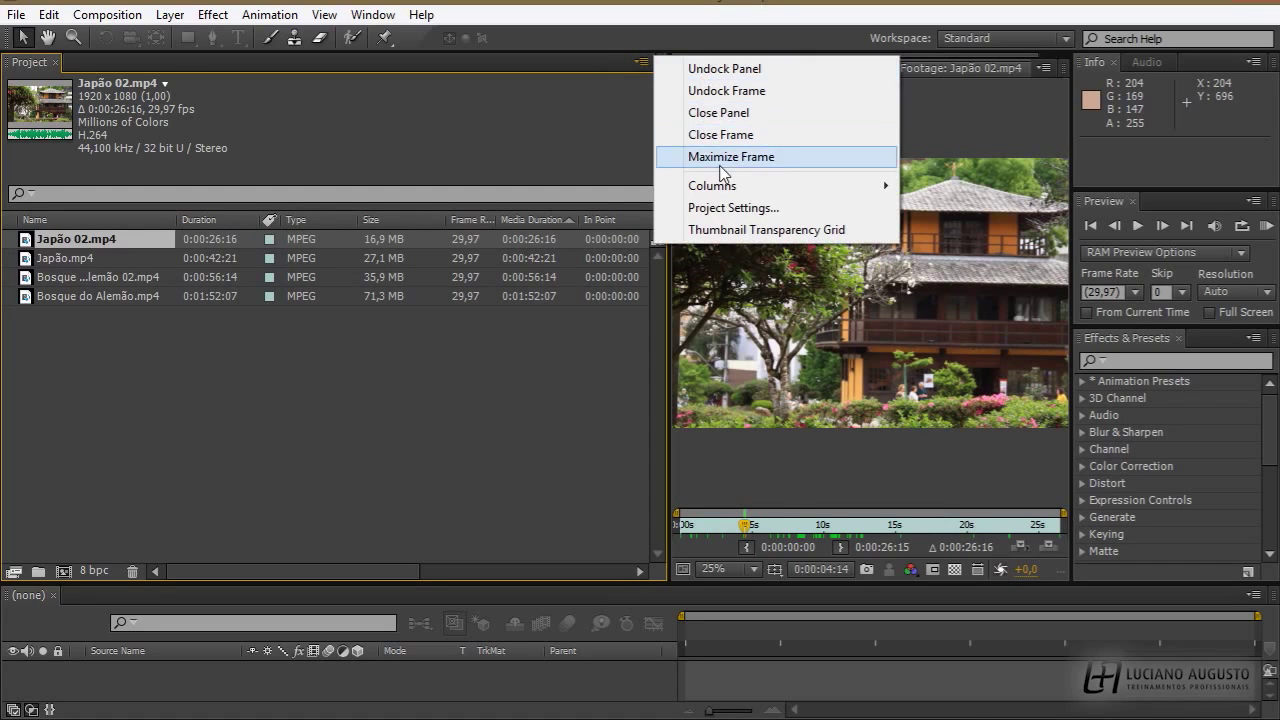
{"action": "left_click", "coordinate": [709, 72]}
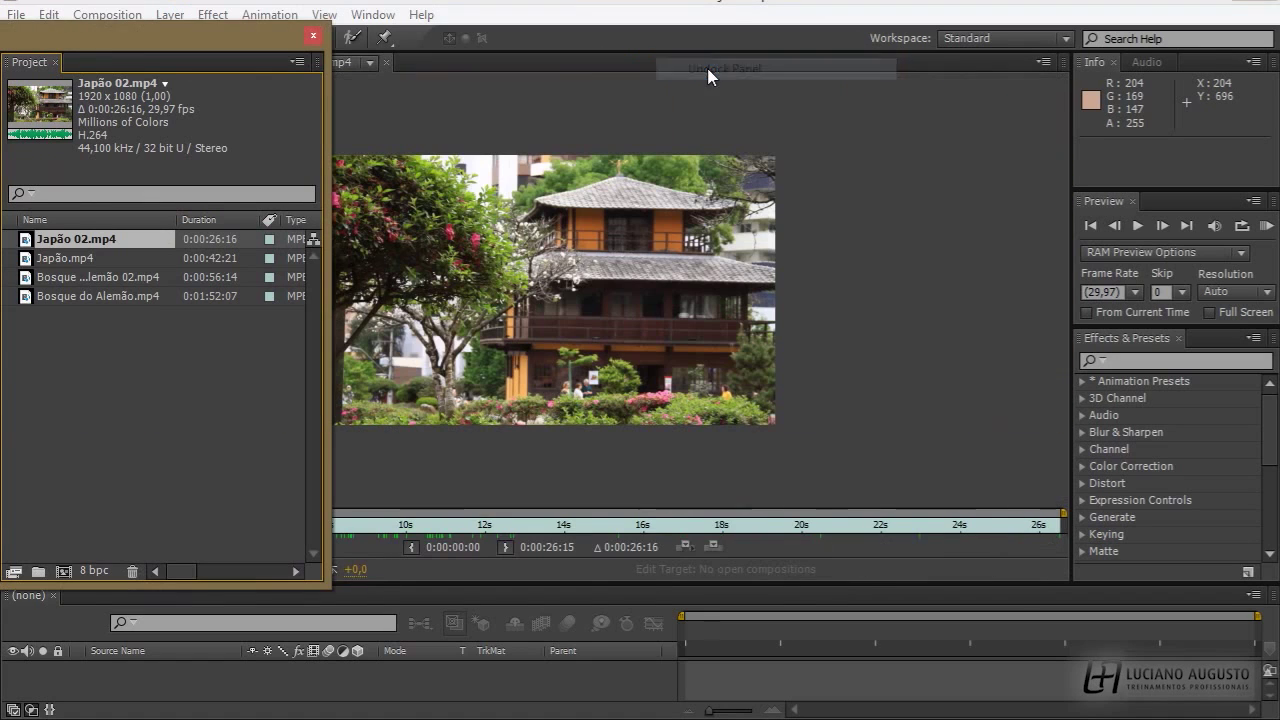
{"action": "left_click_drag", "start_coordinate": [215, 31], "coordinate": [486, 64]}
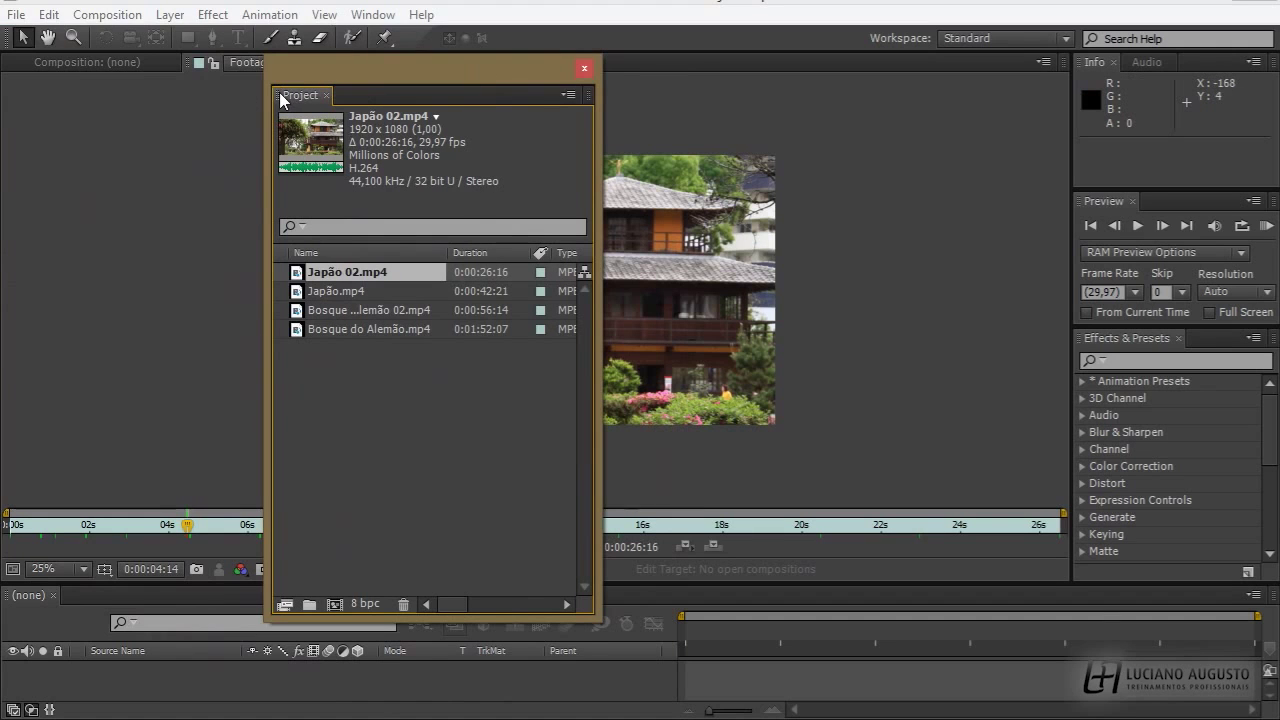
{"action": "left_click_drag", "start_coordinate": [281, 97], "coordinate": [22, 111]}
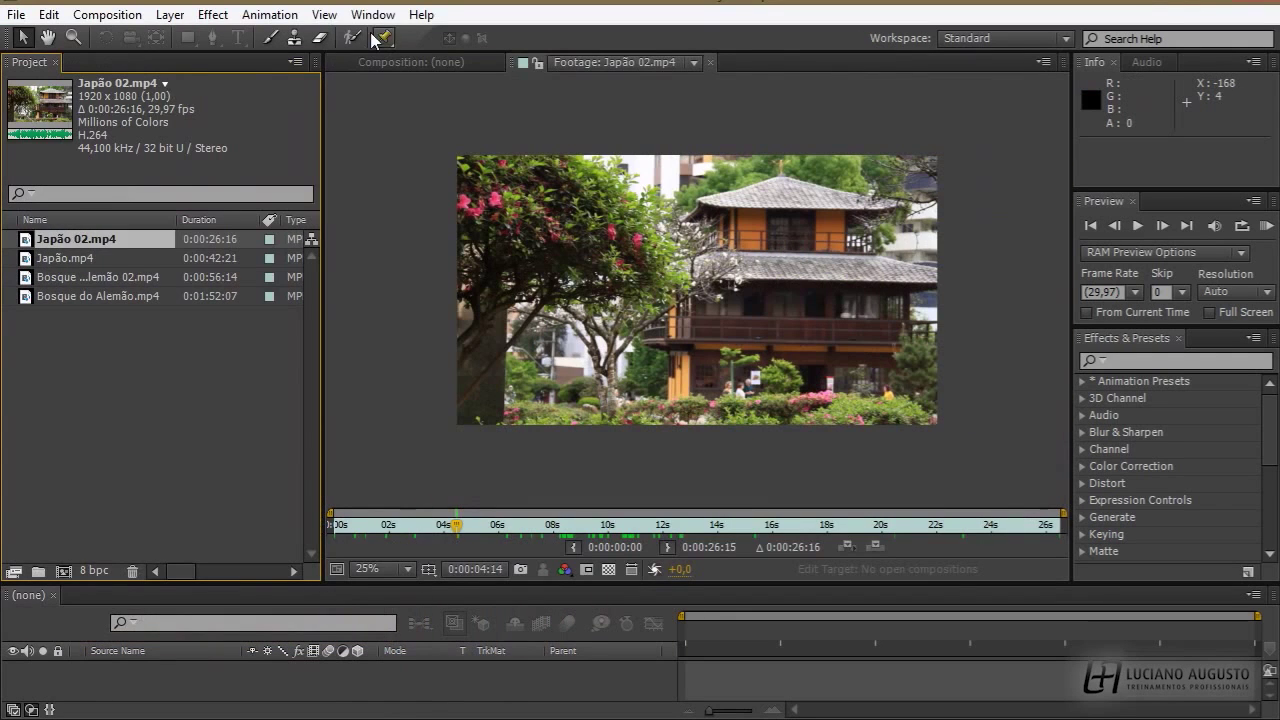
- Undock the Project panel's whole frame, move the floating frame, and dock the panel in its original place again
{"action": "left_click", "coordinate": [294, 62]}
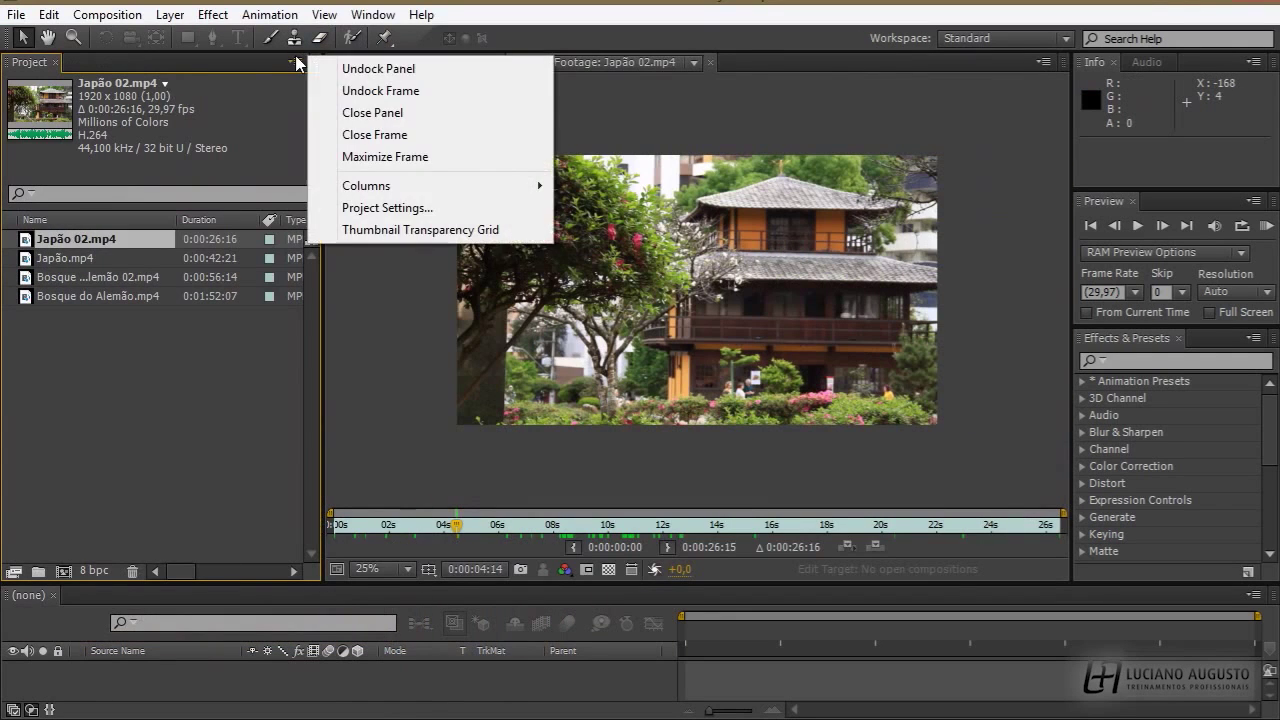
{"action": "left_click", "coordinate": [378, 91]}
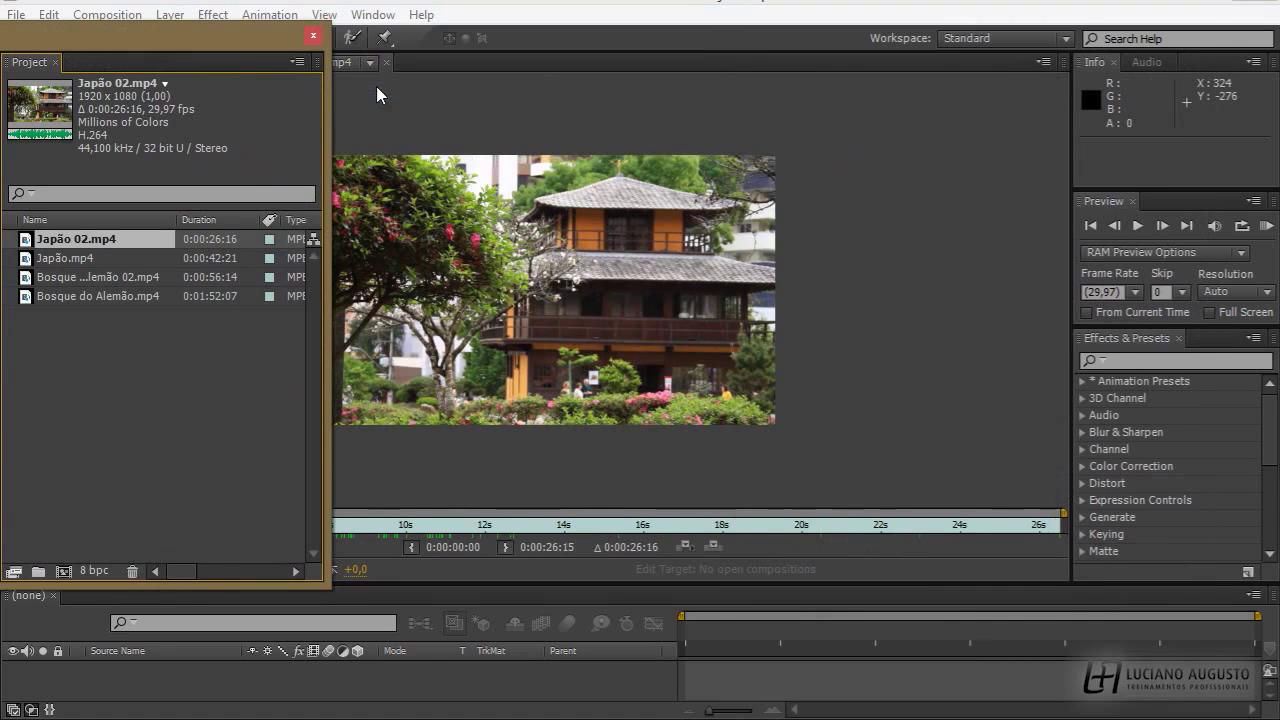
{"action": "left_click_drag", "start_coordinate": [137, 34], "coordinate": [331, 47]}
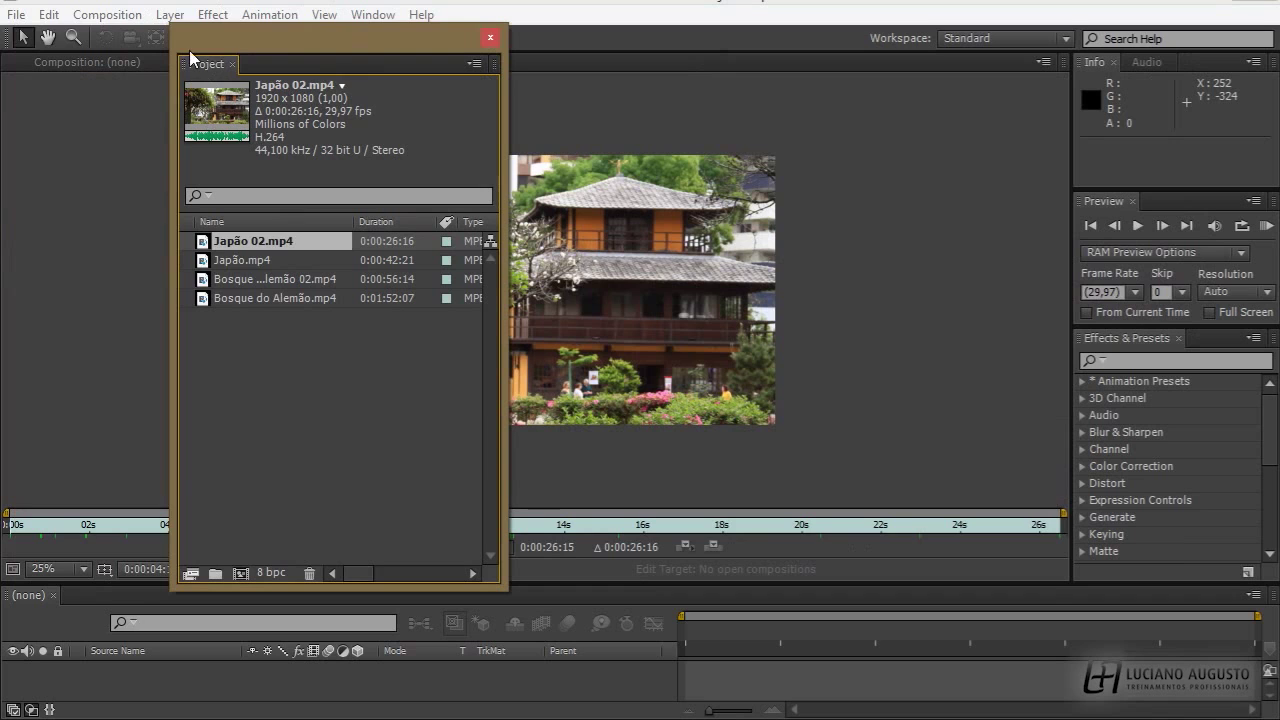
{"action": "left_click_drag", "start_coordinate": [187, 63], "coordinate": [14, 96]}
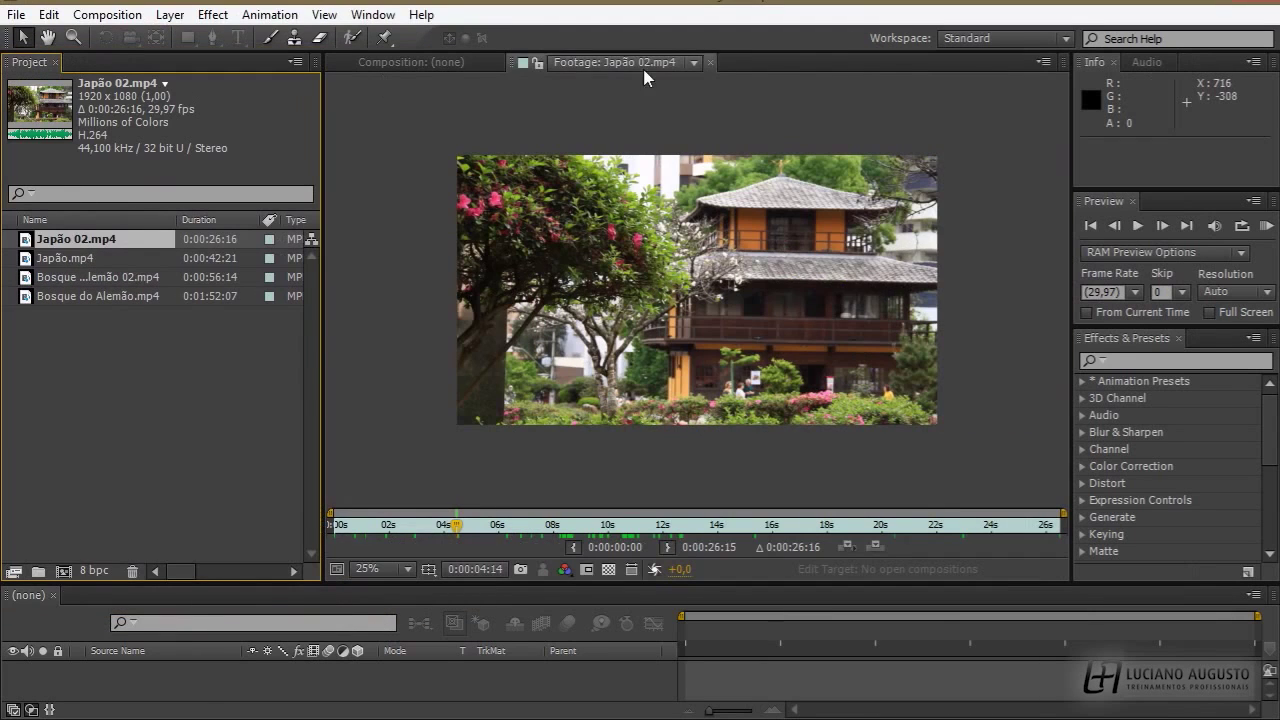
- Dock the Japão 02.mp4 Footage viewer in the Project panel's frame and switch between the two panels
{"action": "left_click_drag", "start_coordinate": [508, 60], "coordinate": [129, 64]}
{"action": "left_click", "coordinate": [254, 62]}
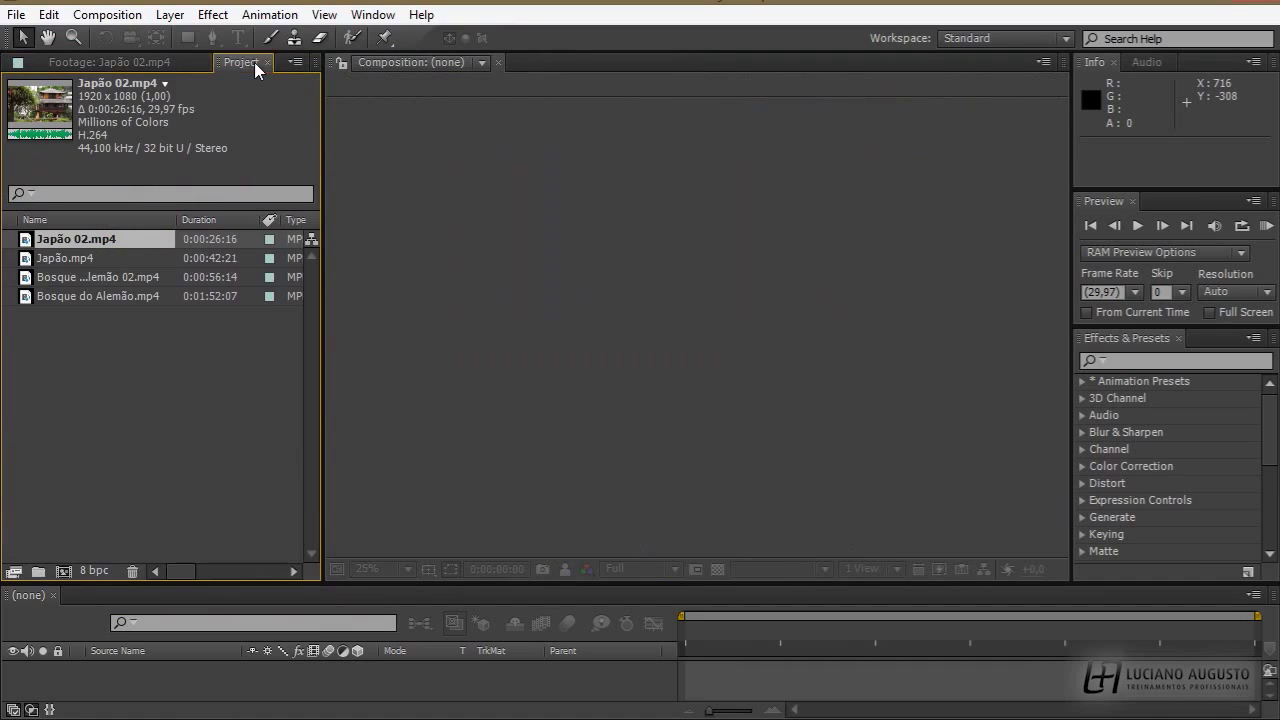
{"action": "left_click", "coordinate": [115, 63]}
{"action": "left_click", "coordinate": [241, 62]}
- Undock the frame shared by Project and Footage, and dock Project in its original place and Footage beside Composition
{"action": "left_click", "coordinate": [295, 62]}
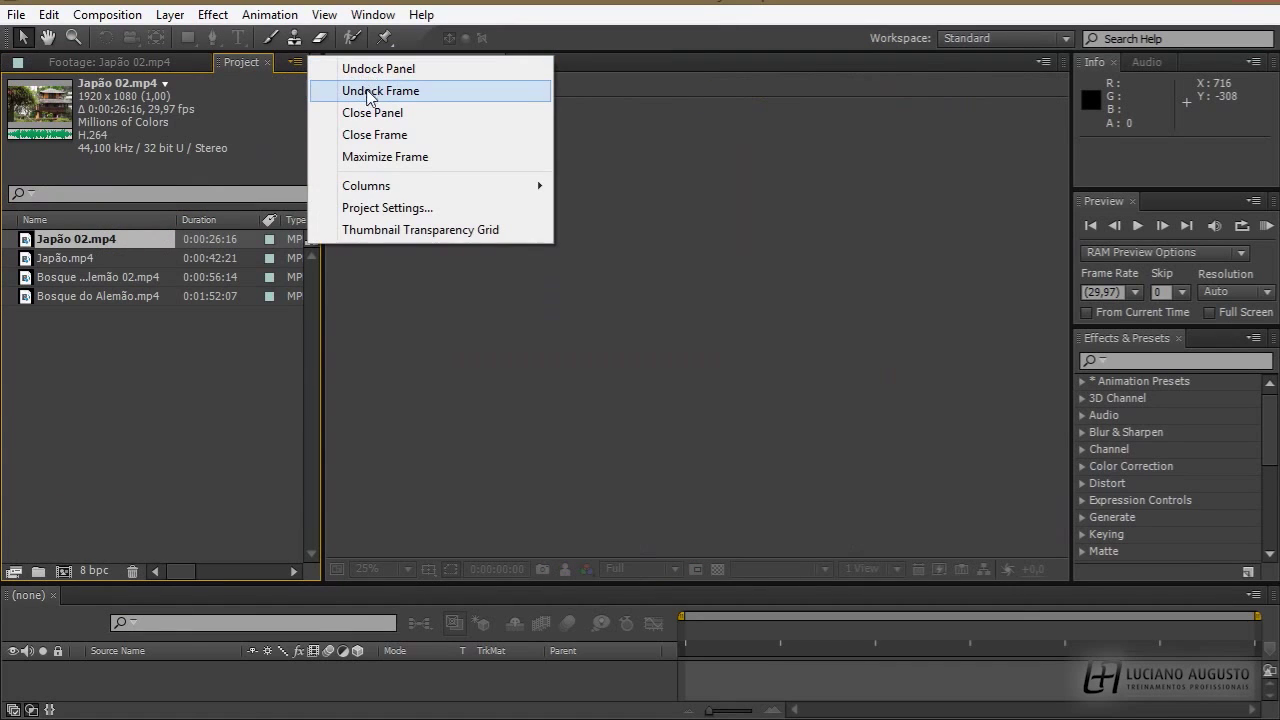
{"action": "left_click", "coordinate": [378, 94]}
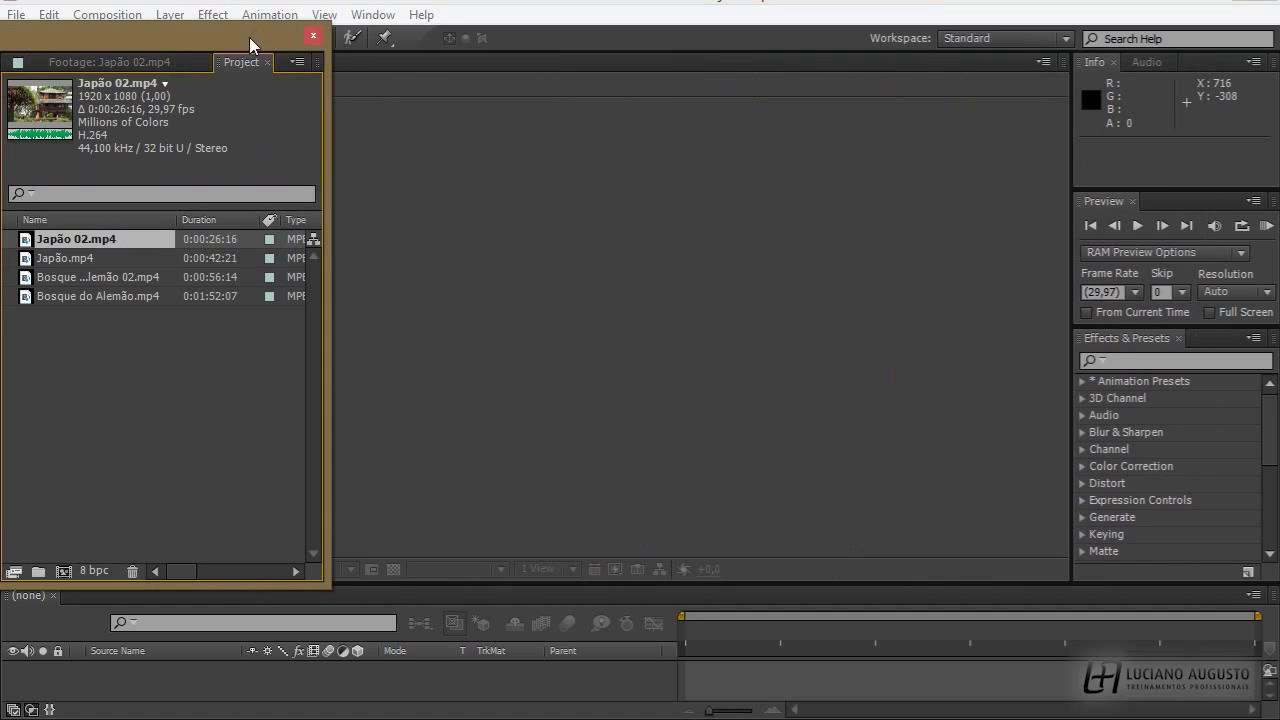
{"action": "left_click_drag", "start_coordinate": [249, 37], "coordinate": [25, 110]}
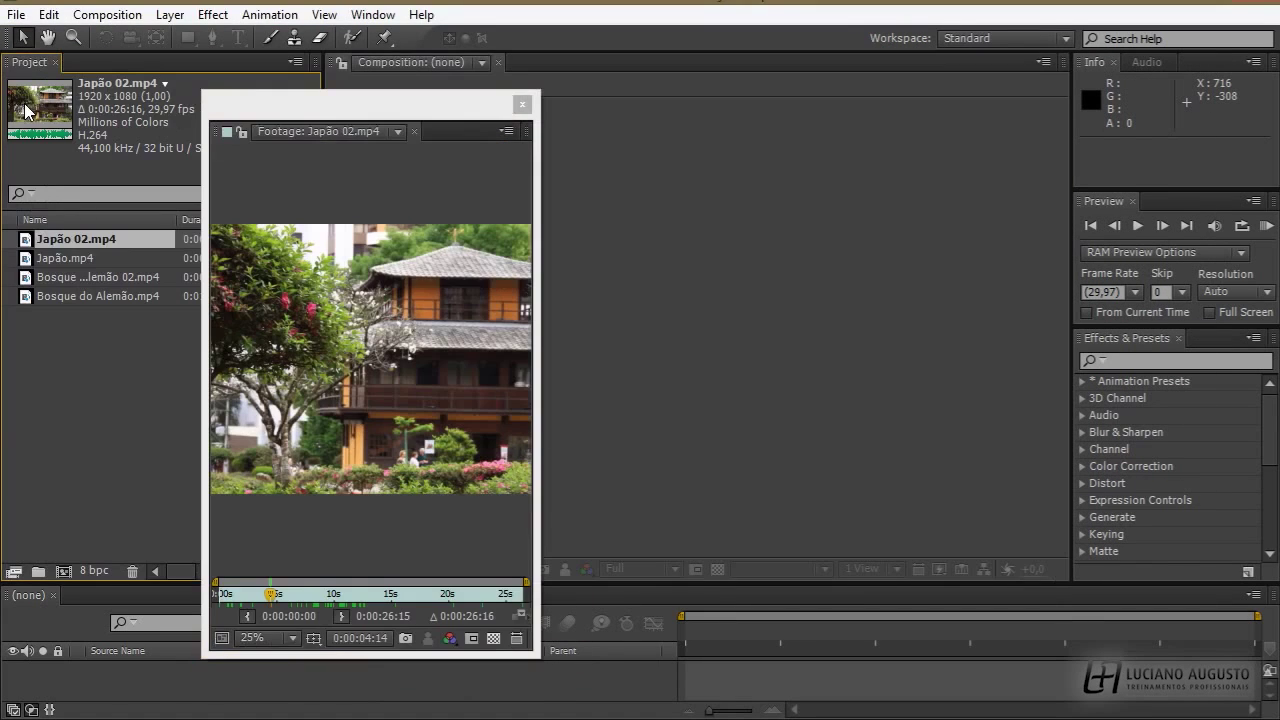
{"action": "left_click_drag", "start_coordinate": [215, 131], "coordinate": [429, 66]}
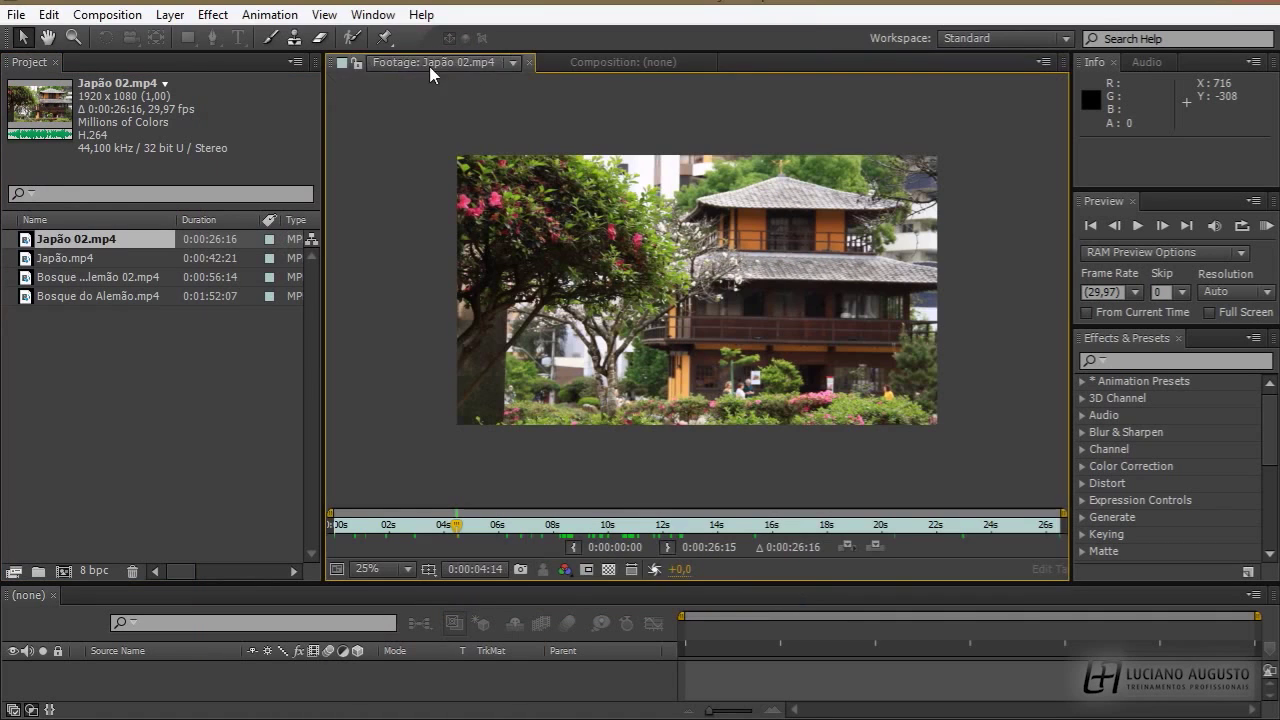
- Maximize the Project panel's frame and restore its frame size
{"action": "left_click", "coordinate": [297, 61]}
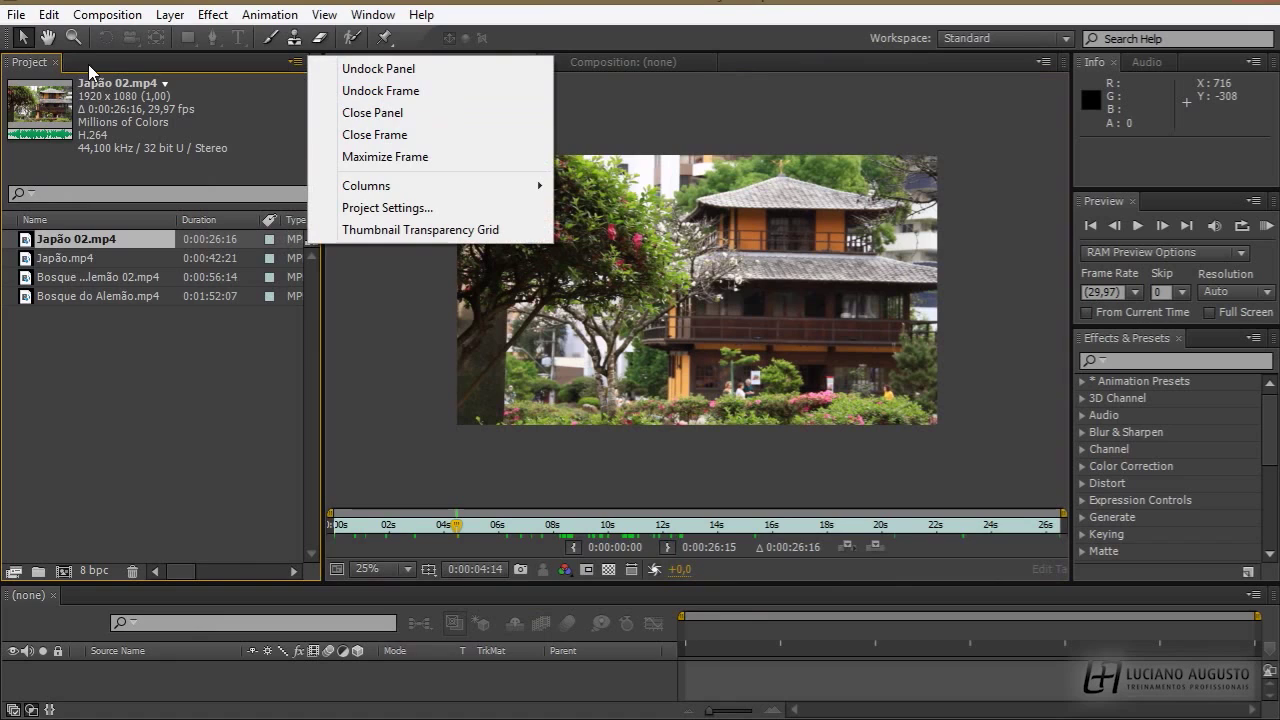
{"action": "left_click", "coordinate": [416, 160]}
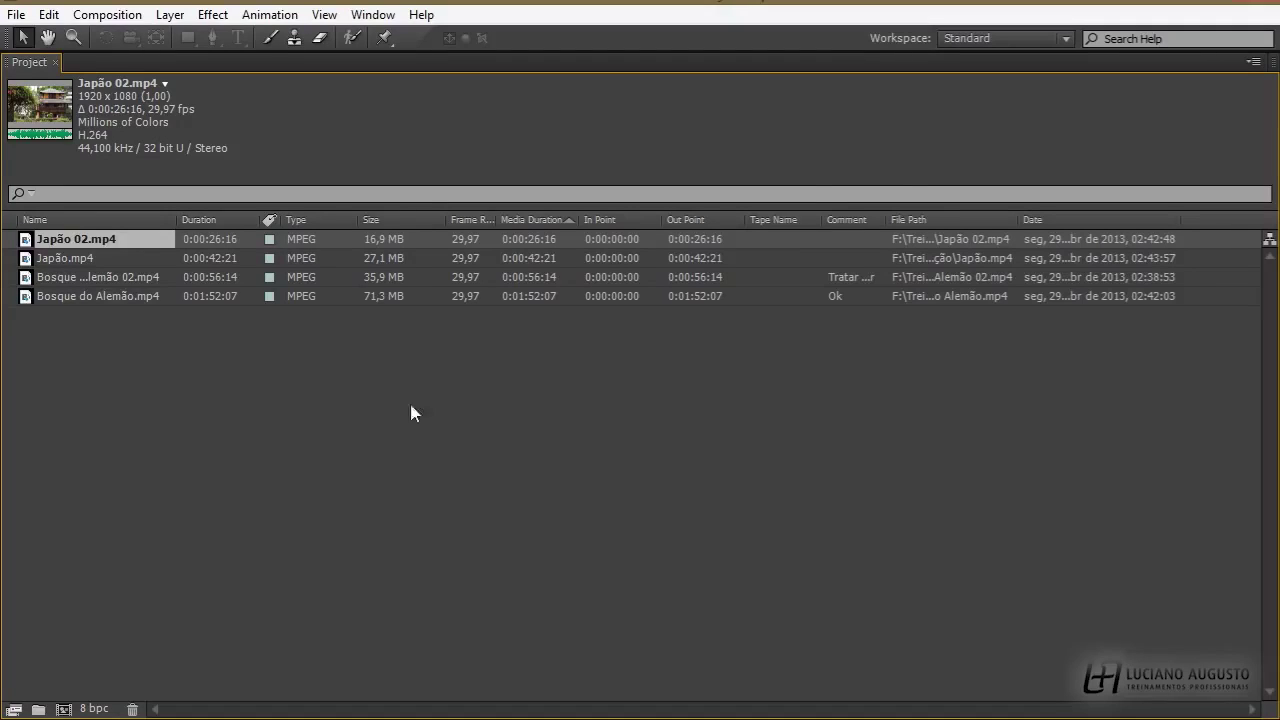
{"action": "left_click", "coordinate": [1254, 62]}
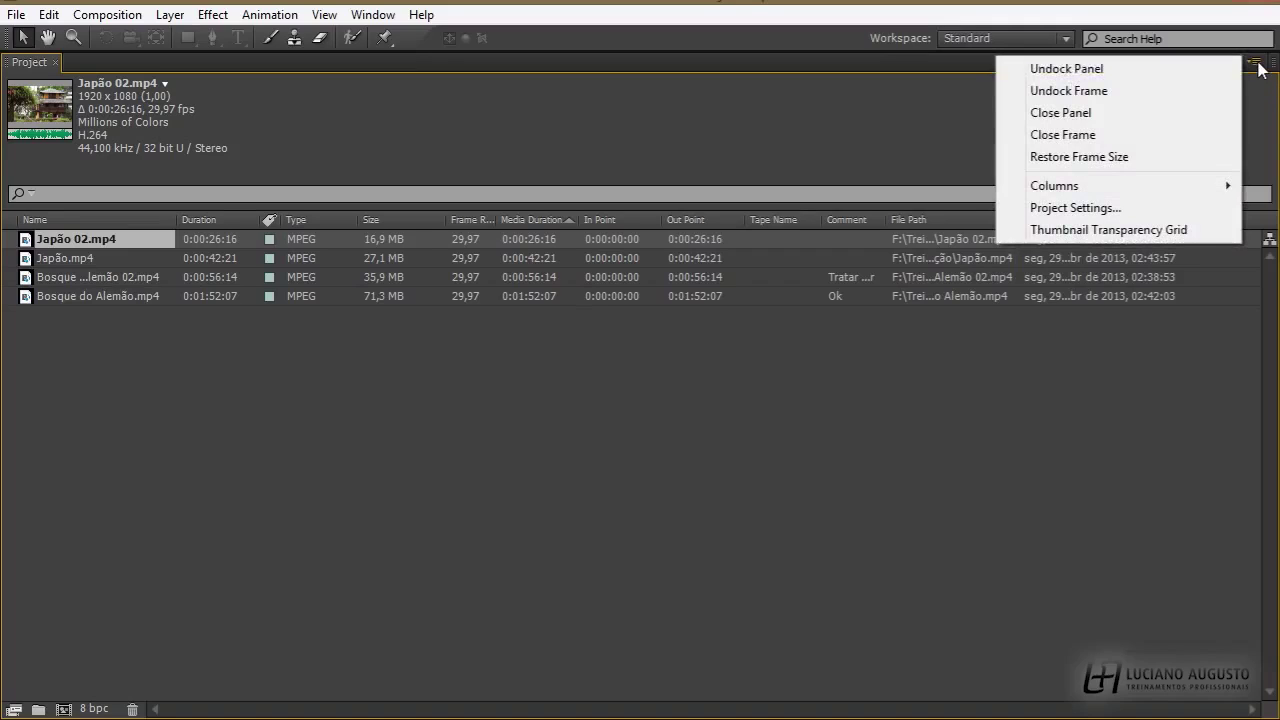
{"action": "left_click", "coordinate": [1055, 162]}
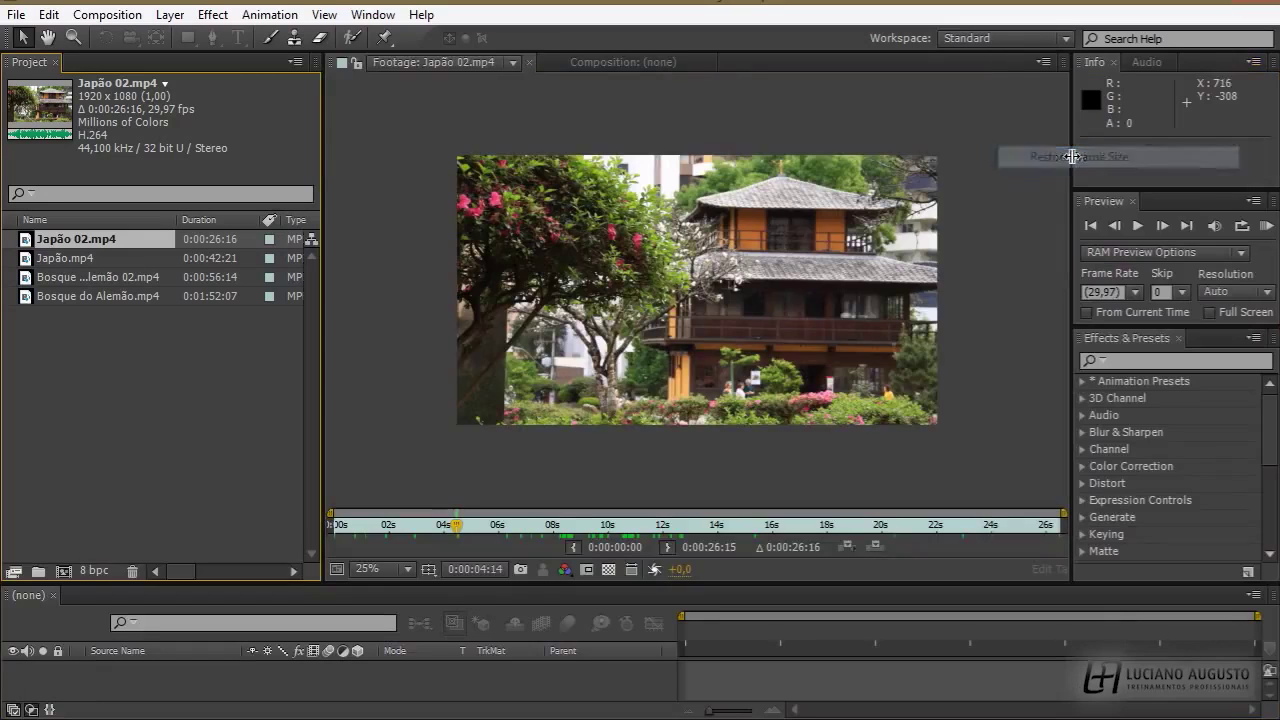
- Deselect all project items and toggle the Project panel between maximized and normal size twice
{"action": "left_click", "coordinate": [145, 388]}
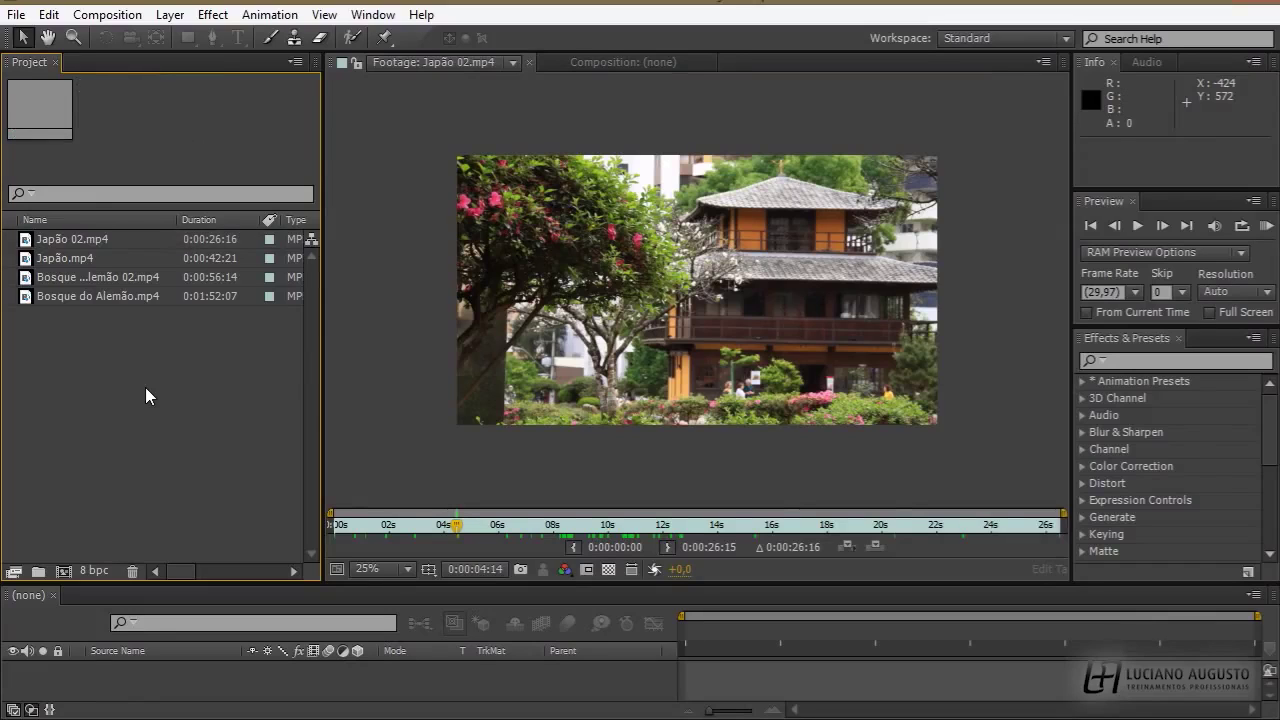
{"action": "key", "text": "grave"}
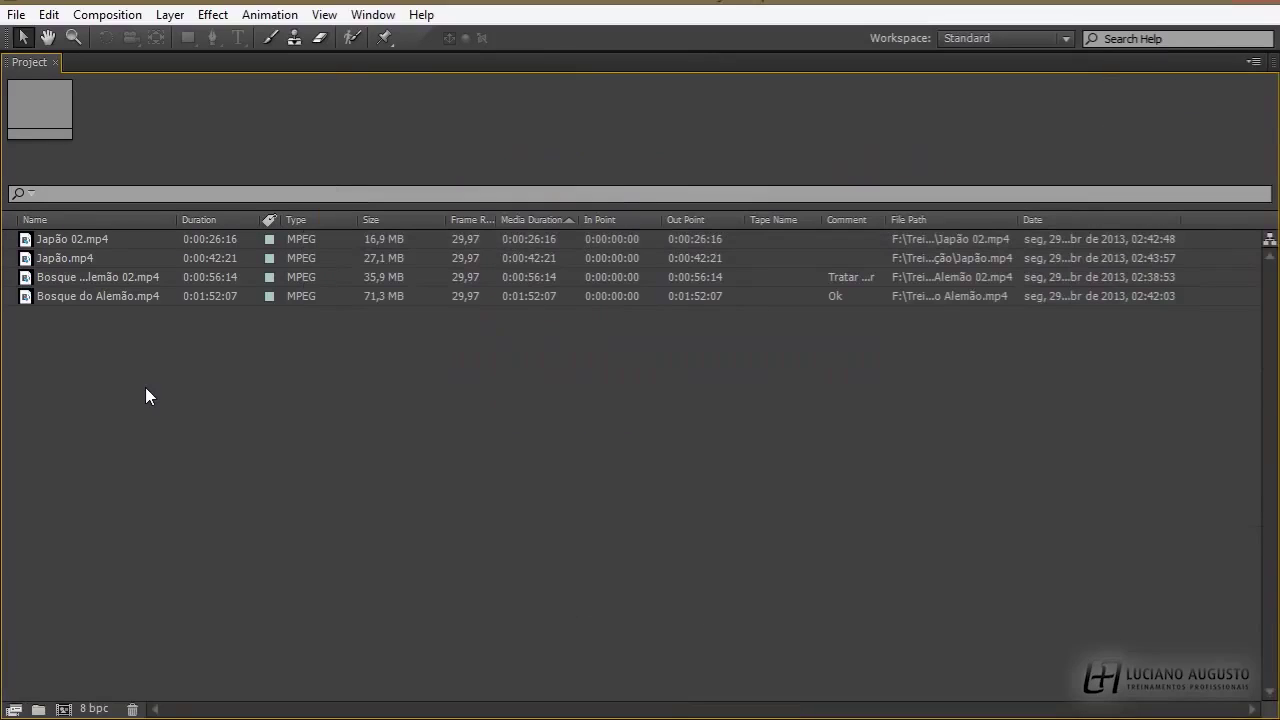
{"action": "key", "text": "grave"}
{"action": "key", "text": "grave"}
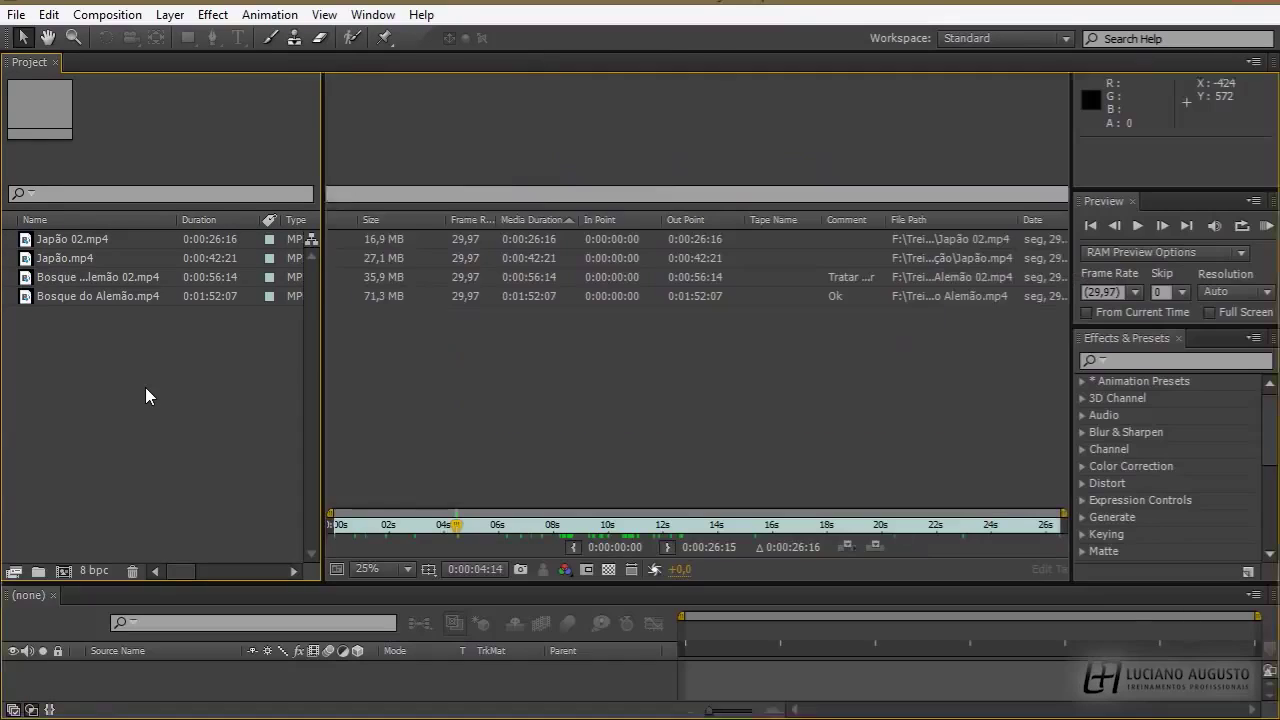
{"action": "key", "text": "grave"}
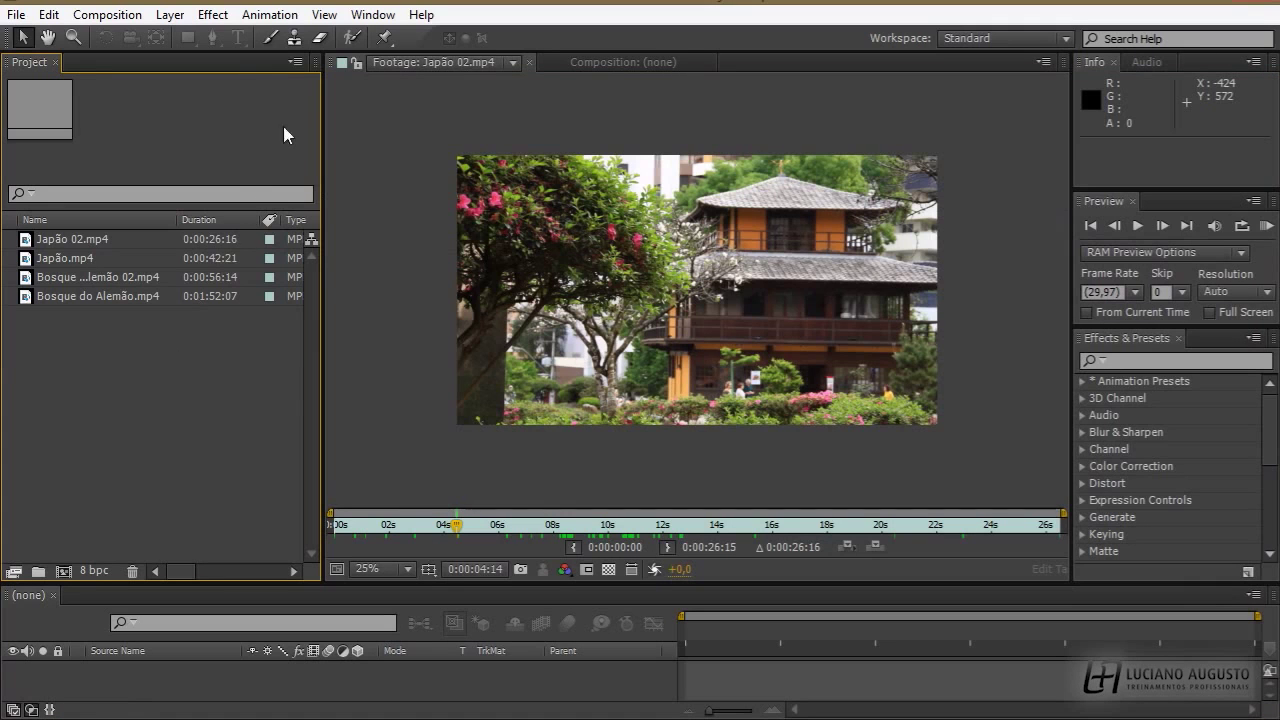
- Enable the Thumbnail Transparency Grid for the Project panel and preview the thumbnails of Japão 02.mp4, Japão.mp4 and Bosque do Alemão 02.mp4
{"action": "left_click", "coordinate": [296, 62]}
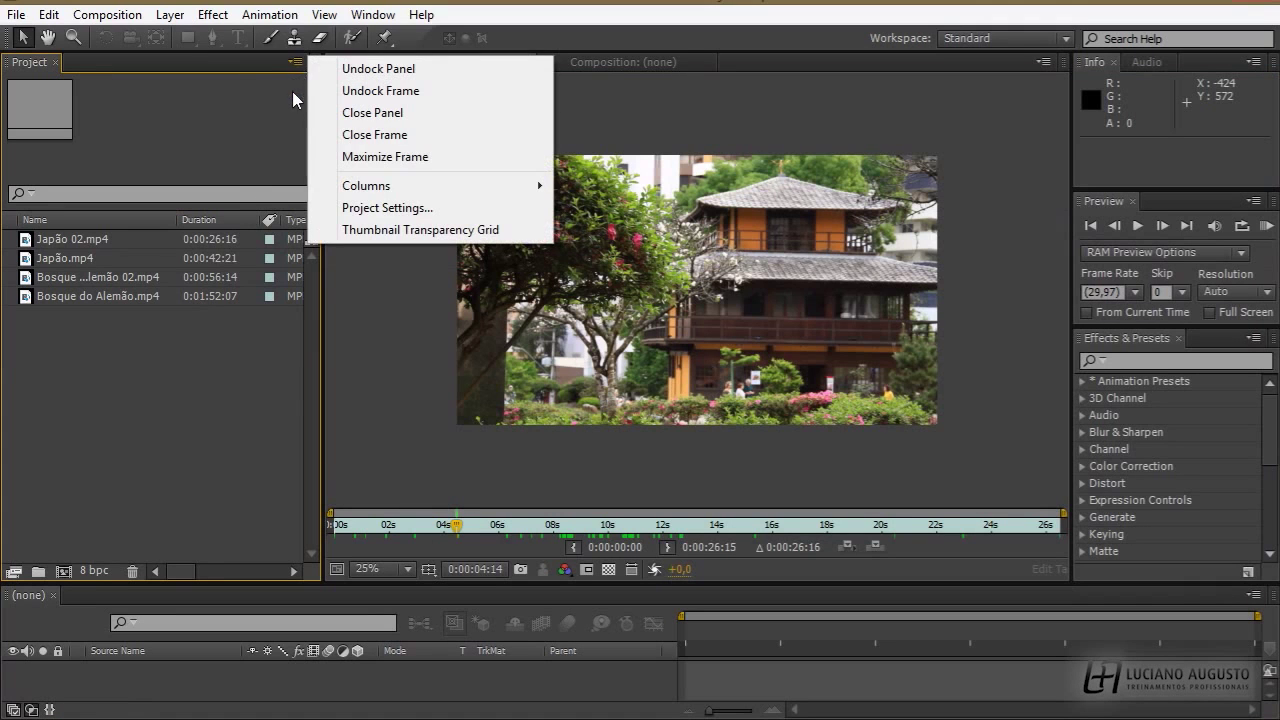
{"action": "left_click", "coordinate": [375, 235]}
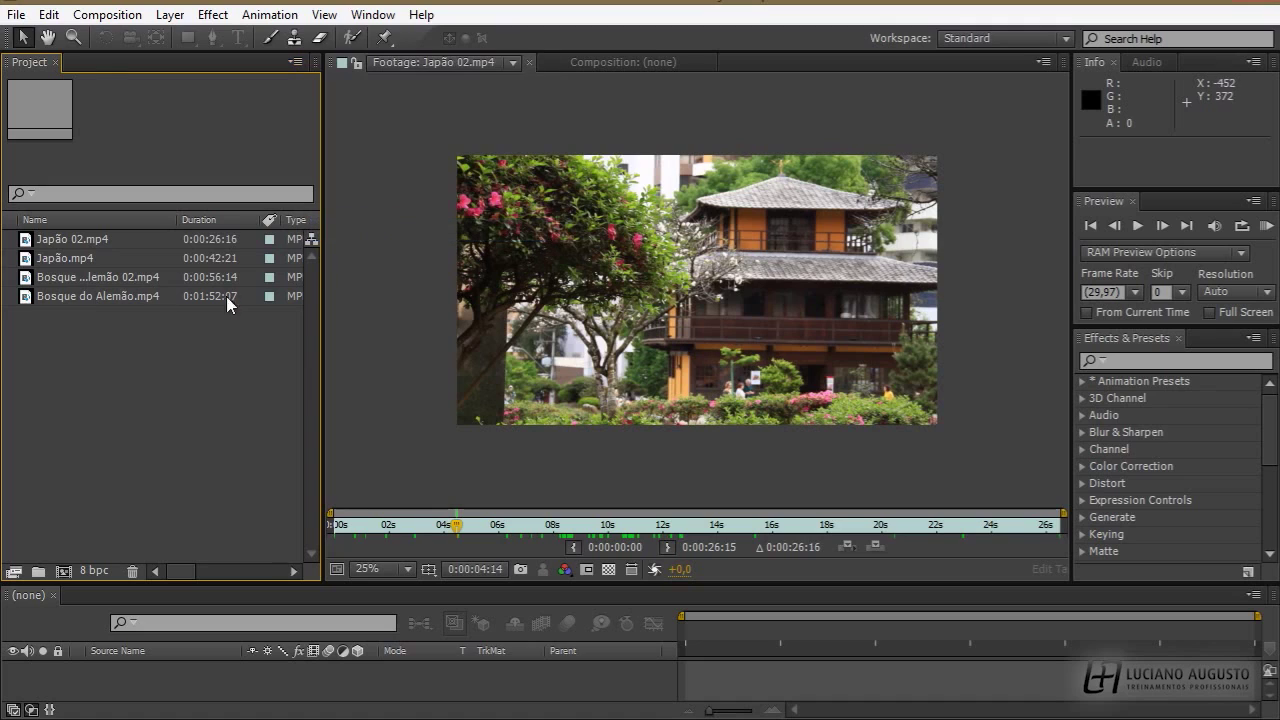
{"action": "left_click", "coordinate": [27, 243]}
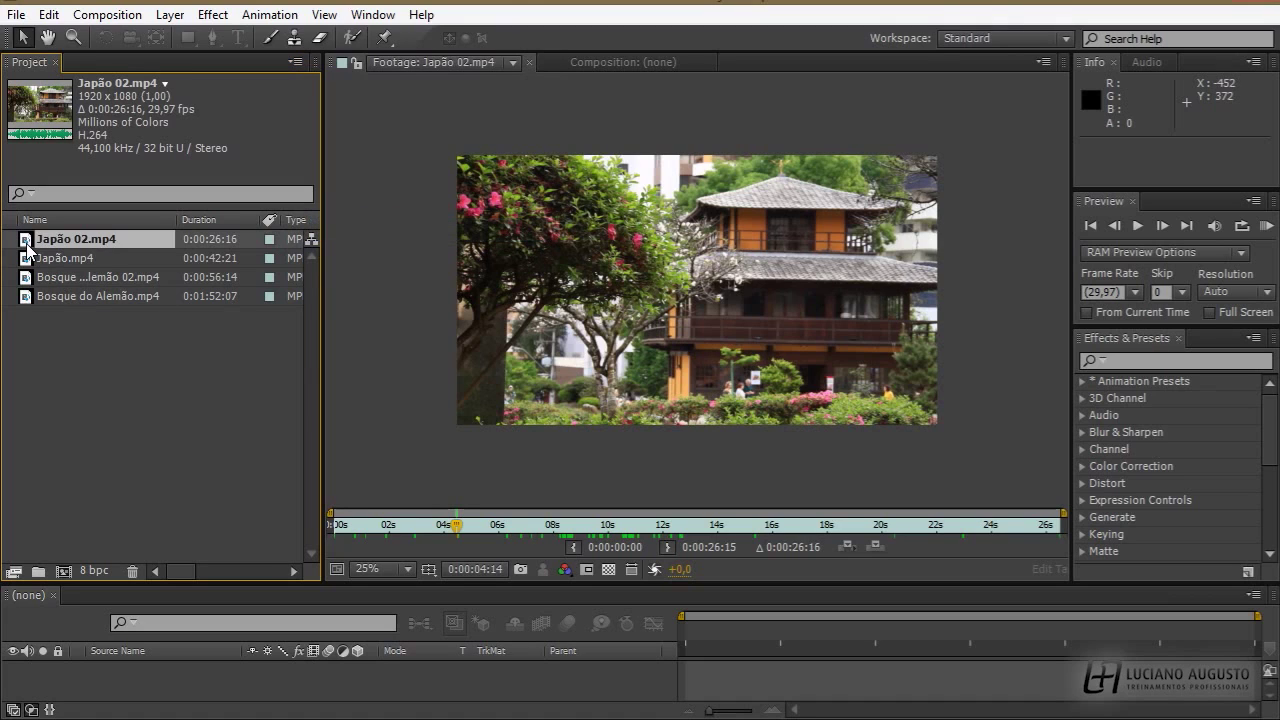
{"action": "left_click", "coordinate": [28, 259]}
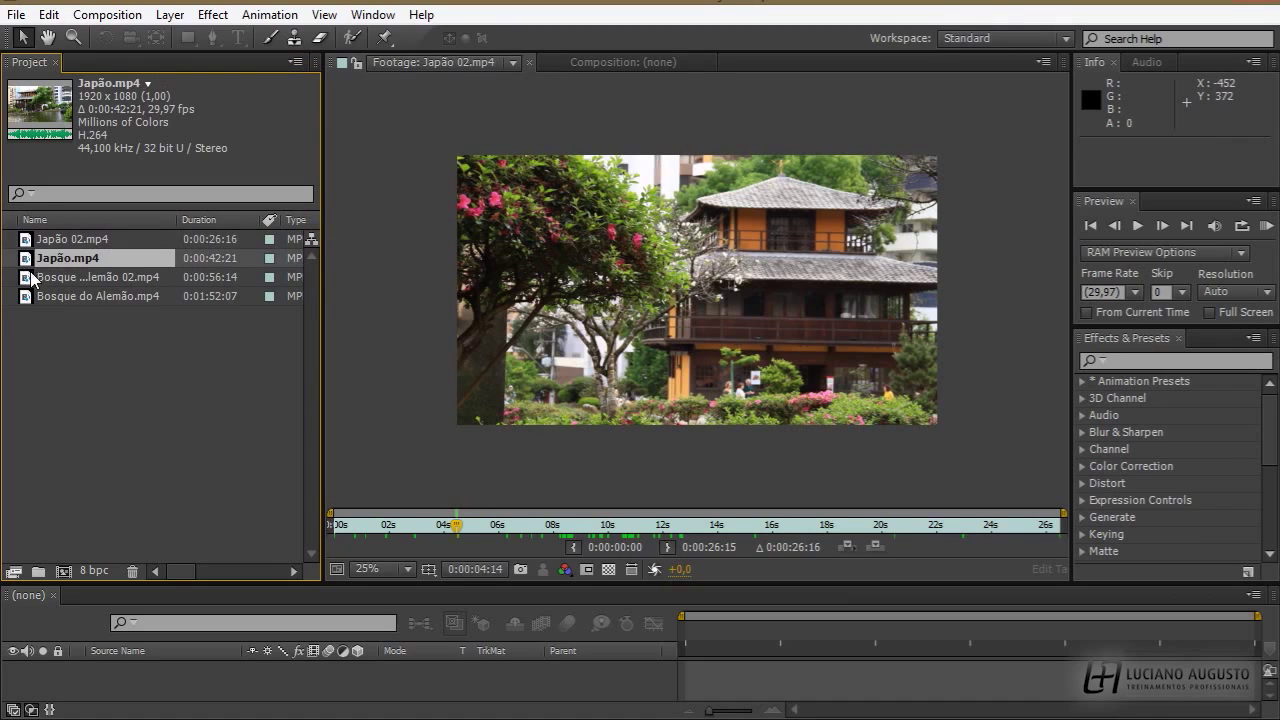
{"action": "left_click", "coordinate": [21, 289]}
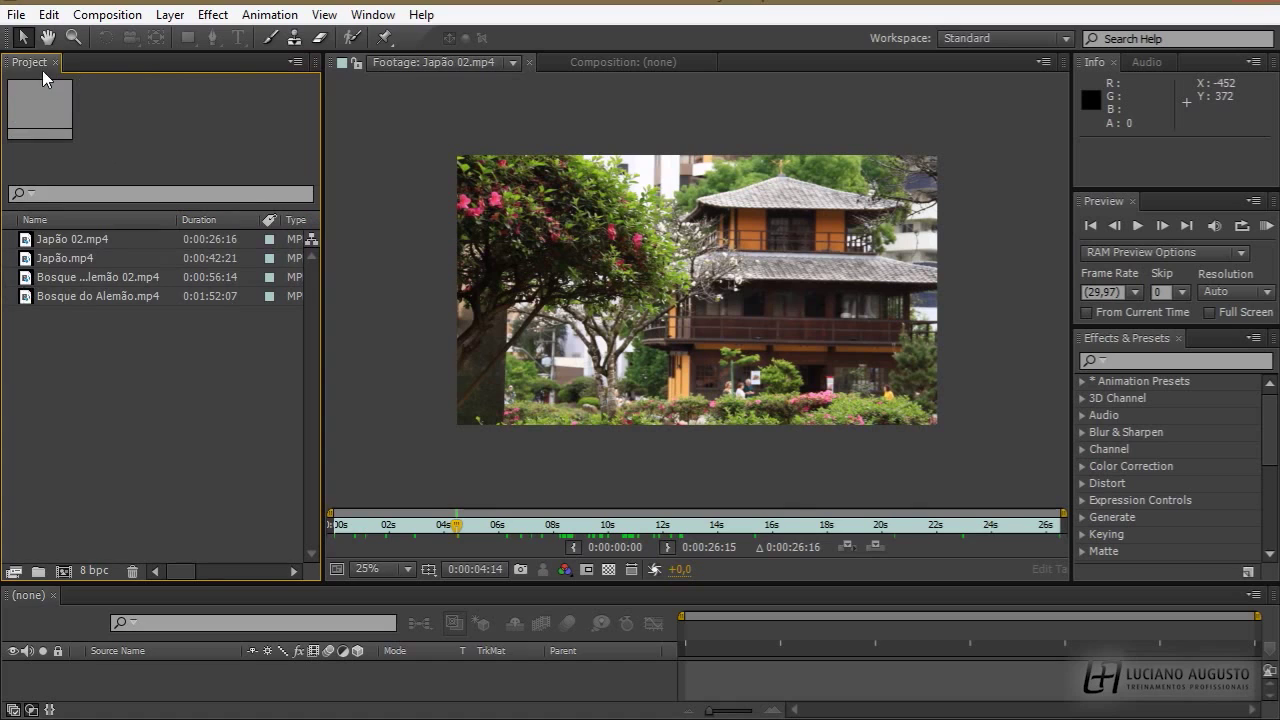
{"action": "left_click", "coordinate": [27, 280]}
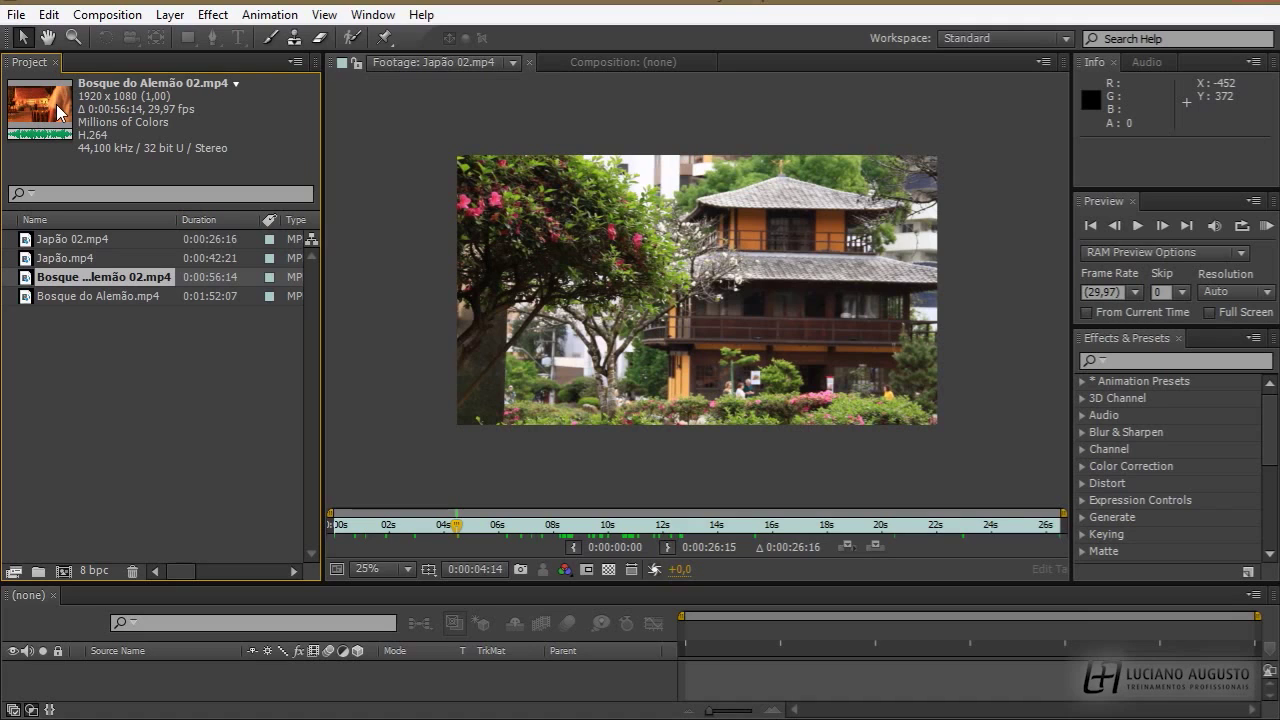
- View the Project Settings and close them without making changes
{"action": "left_click", "coordinate": [297, 63]}
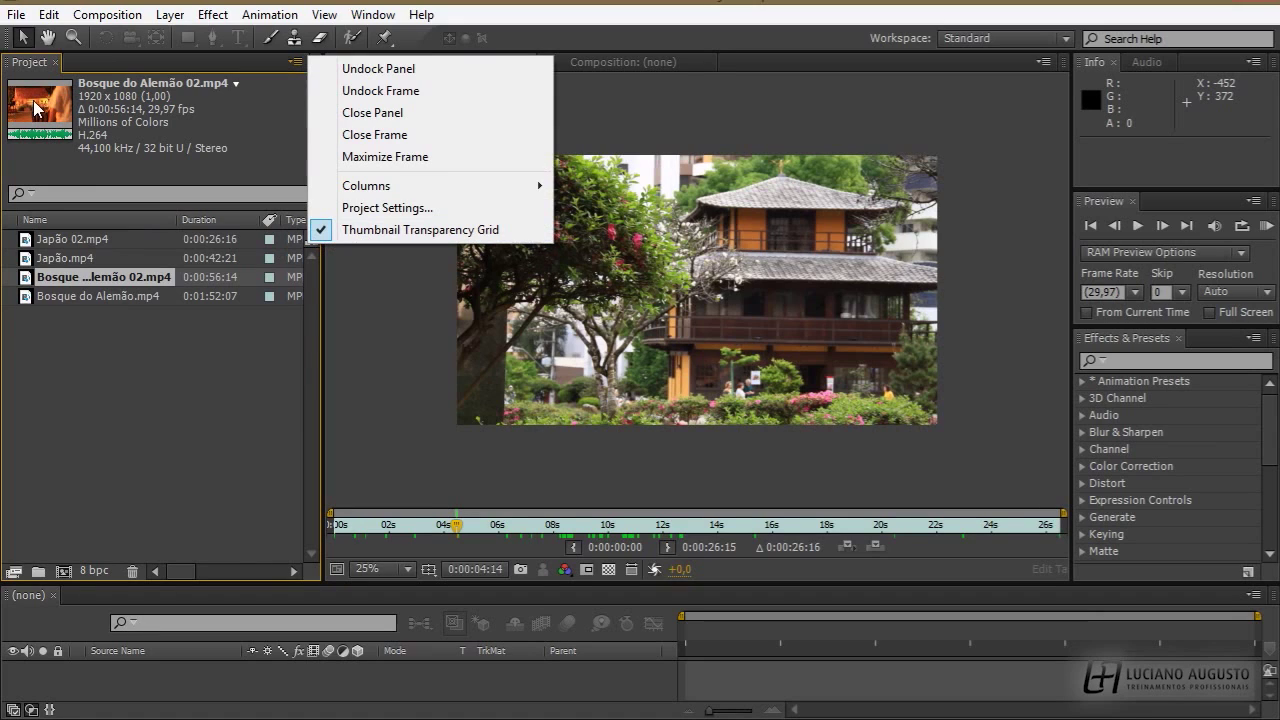
{"action": "left_click", "coordinate": [384, 212]}
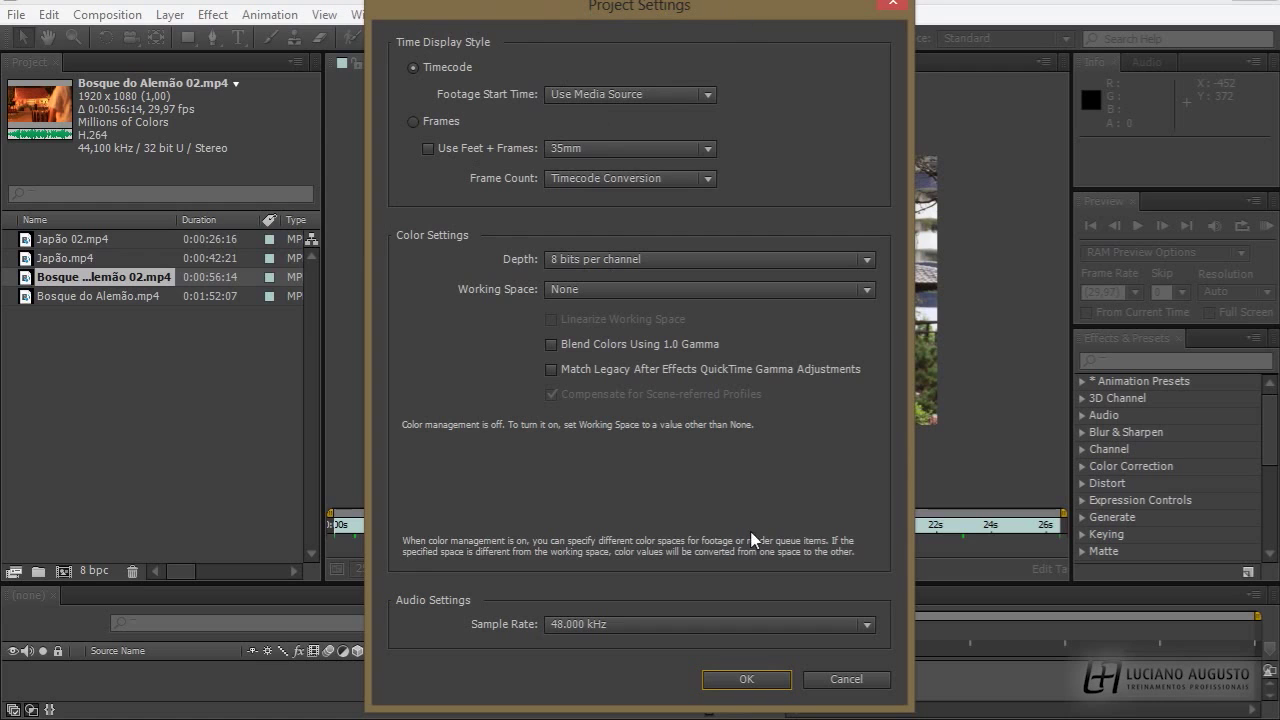
{"action": "left_click", "coordinate": [846, 680]}
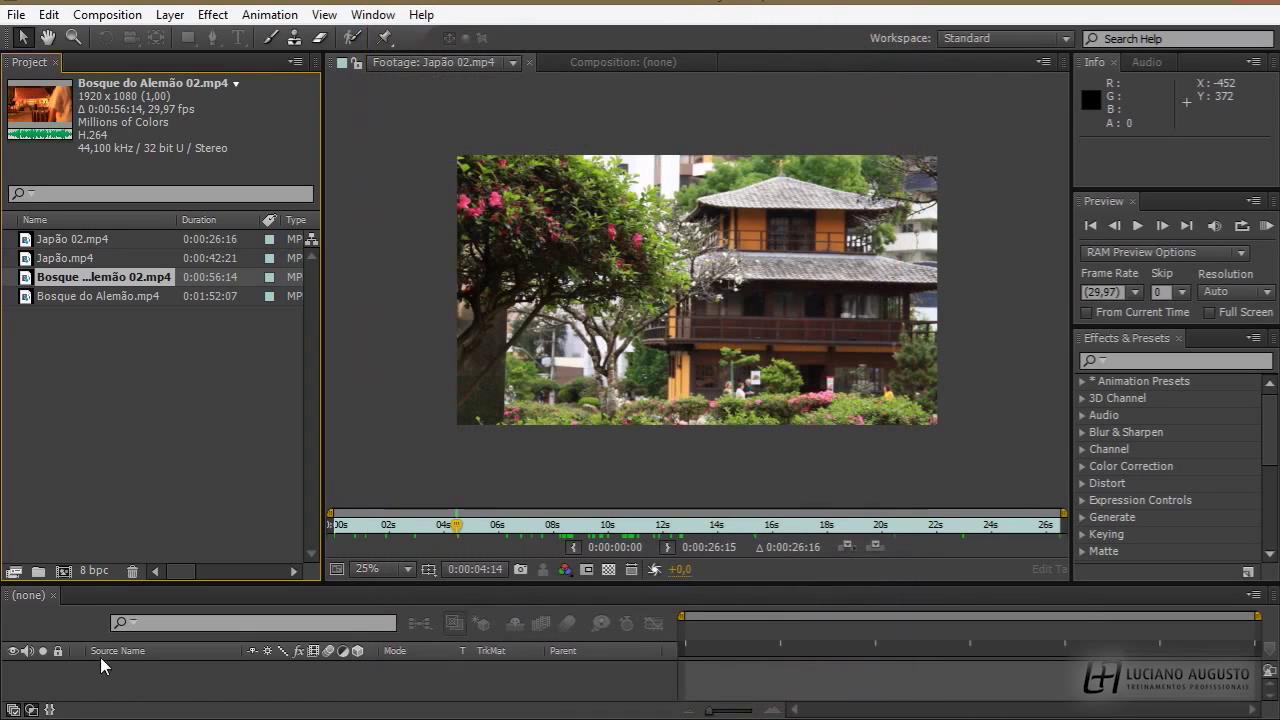
- Switch the project's color depth to 32 bits per channel (float) and back to 8 bits per channel, and accept the settings
{"action": "left_click", "coordinate": [99, 568]}
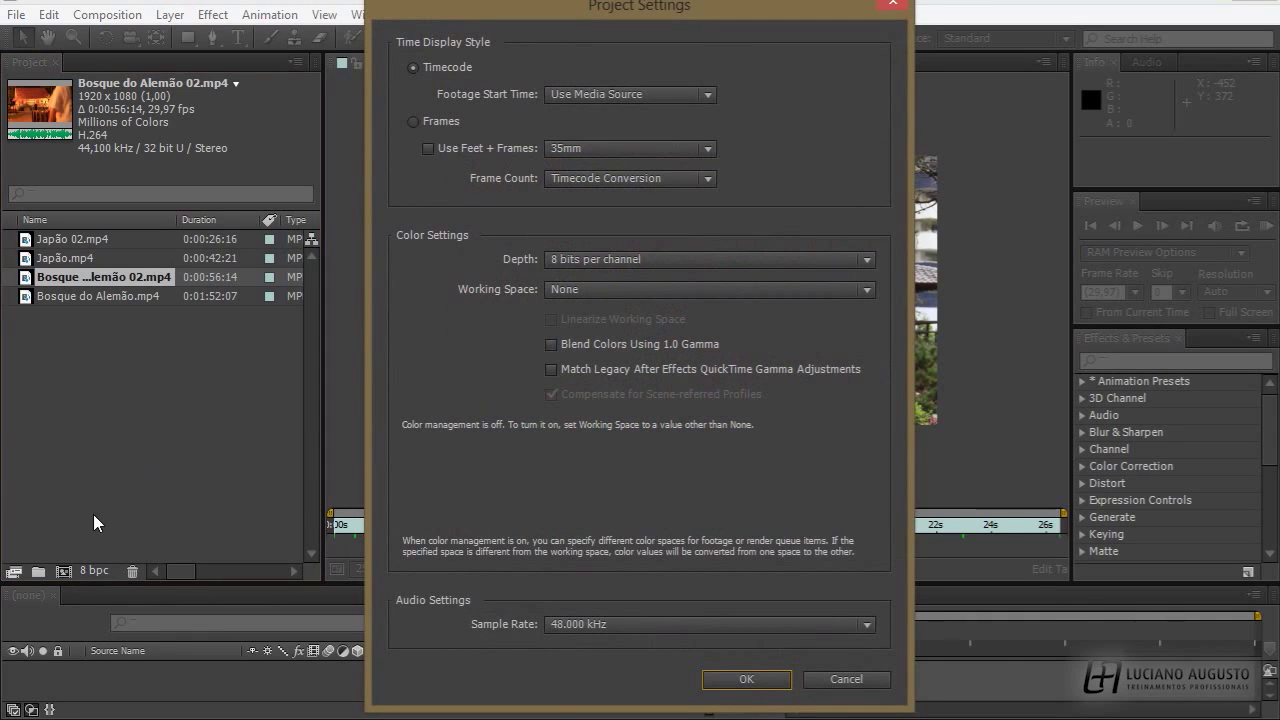
{"action": "left_click", "coordinate": [610, 259]}
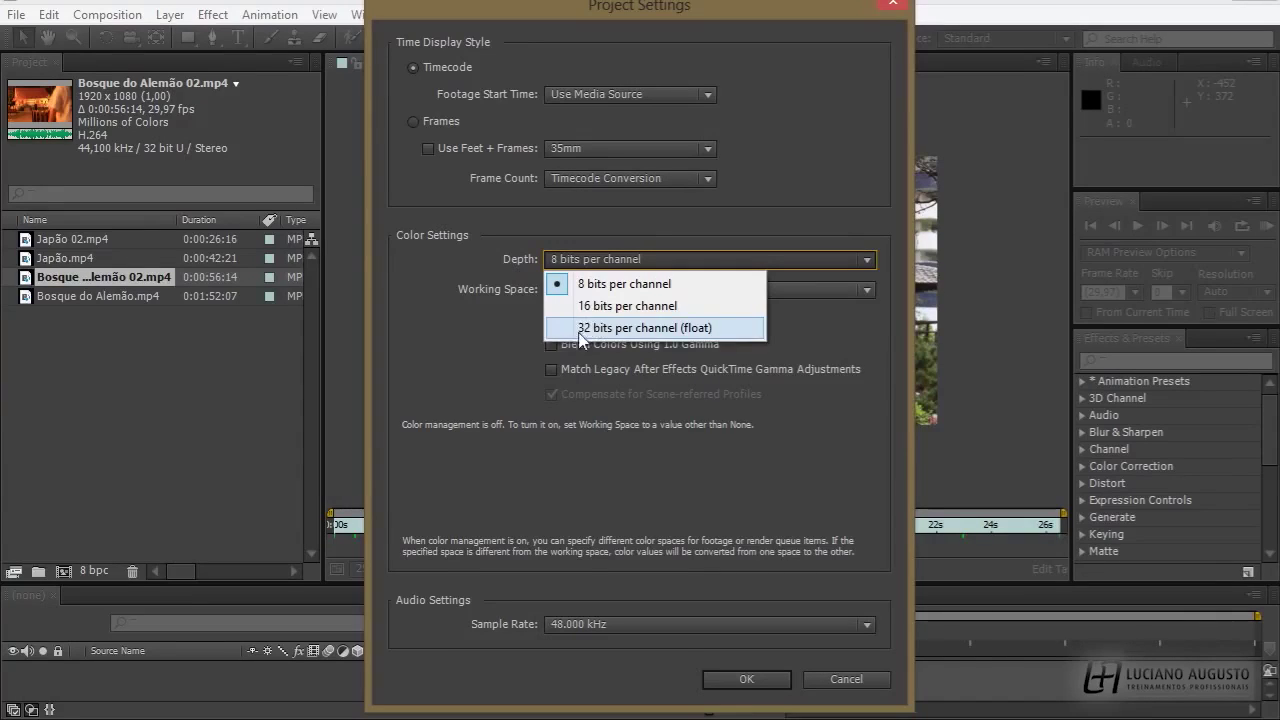
{"action": "left_click", "coordinate": [597, 328]}
{"action": "left_click", "coordinate": [566, 255]}
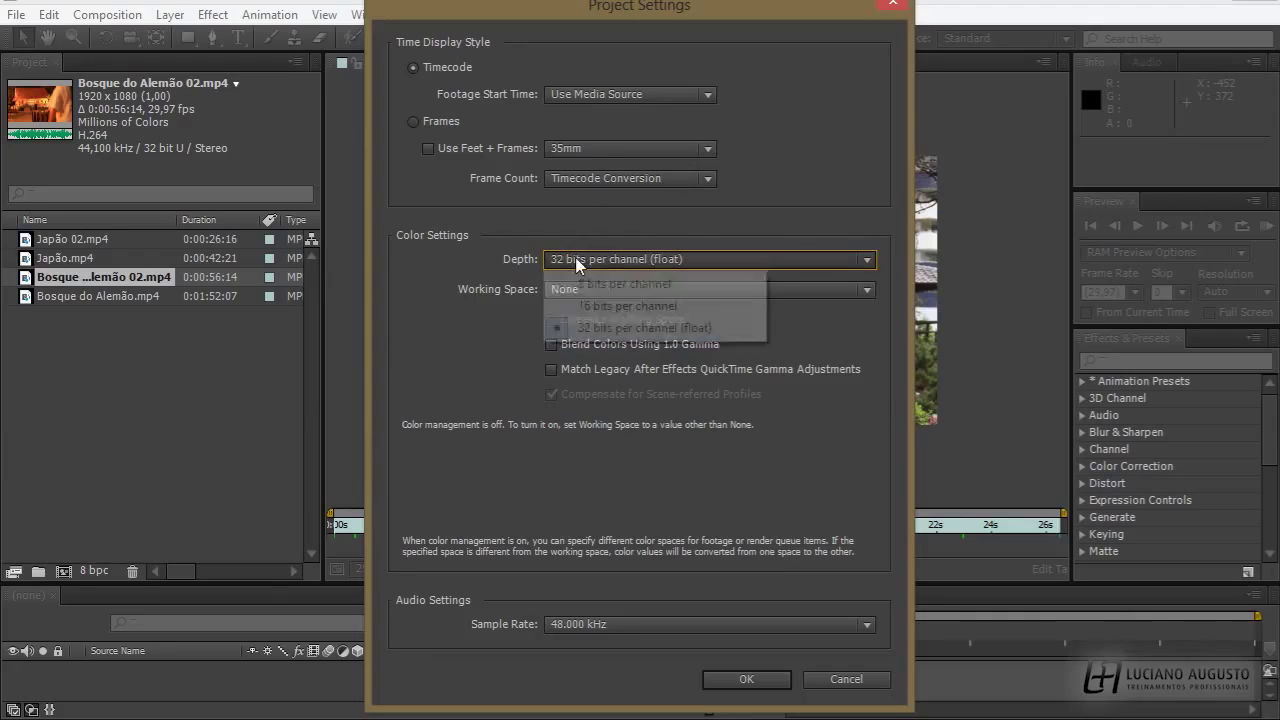
{"action": "left_click", "coordinate": [574, 282]}
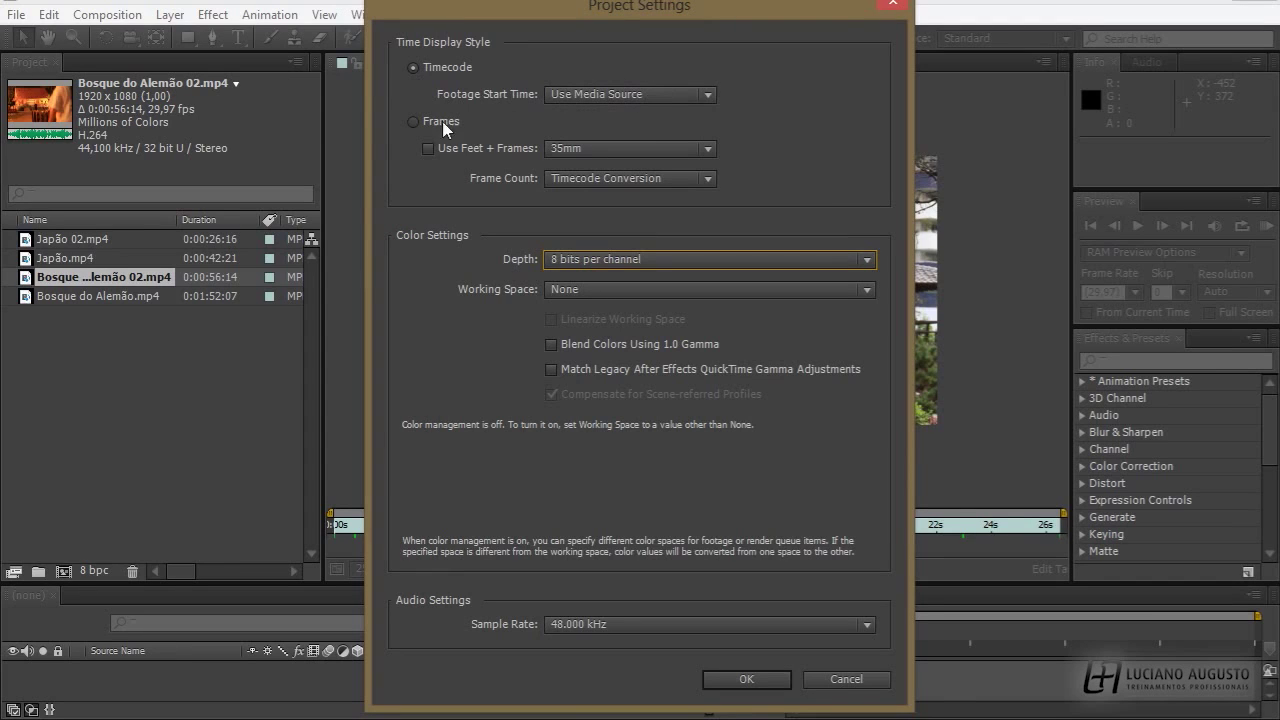
{"action": "left_click", "coordinate": [740, 677]}
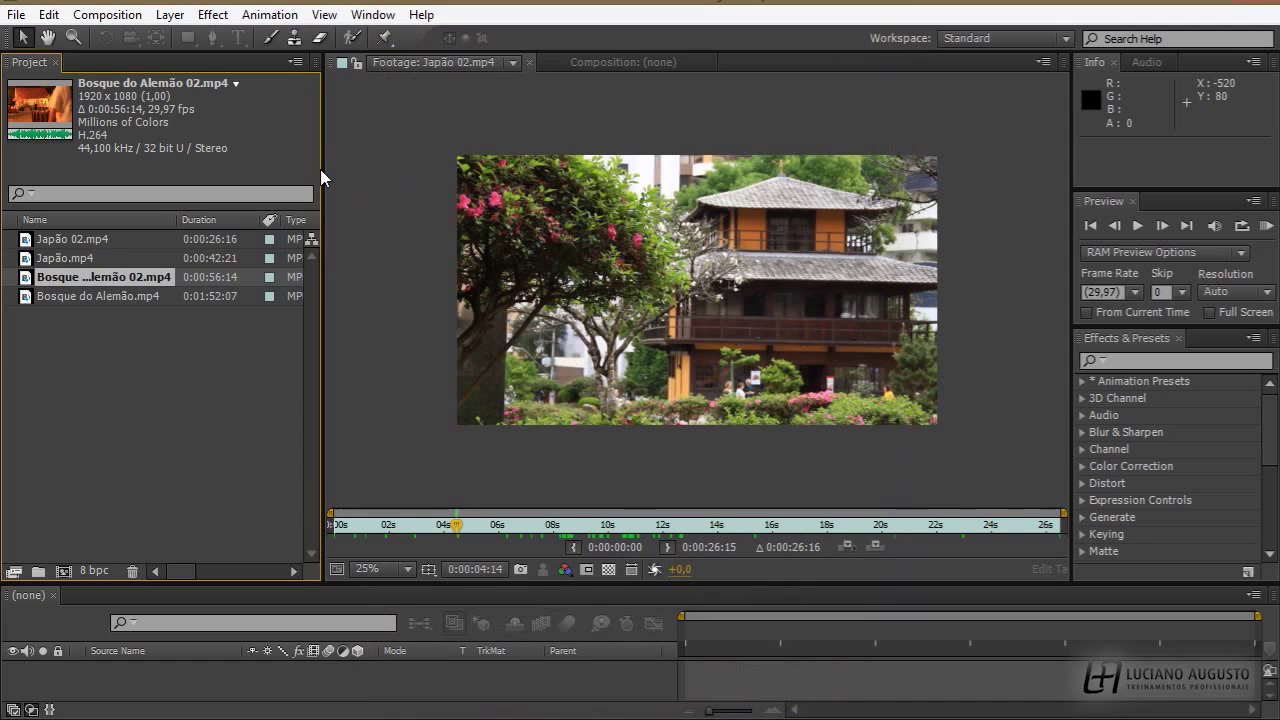
- Widen the Project panel and set the project's time display style to Frames, with Use Media Source as footage start time
{"action": "left_click_drag", "start_coordinate": [321, 170], "coordinate": [874, 132]}
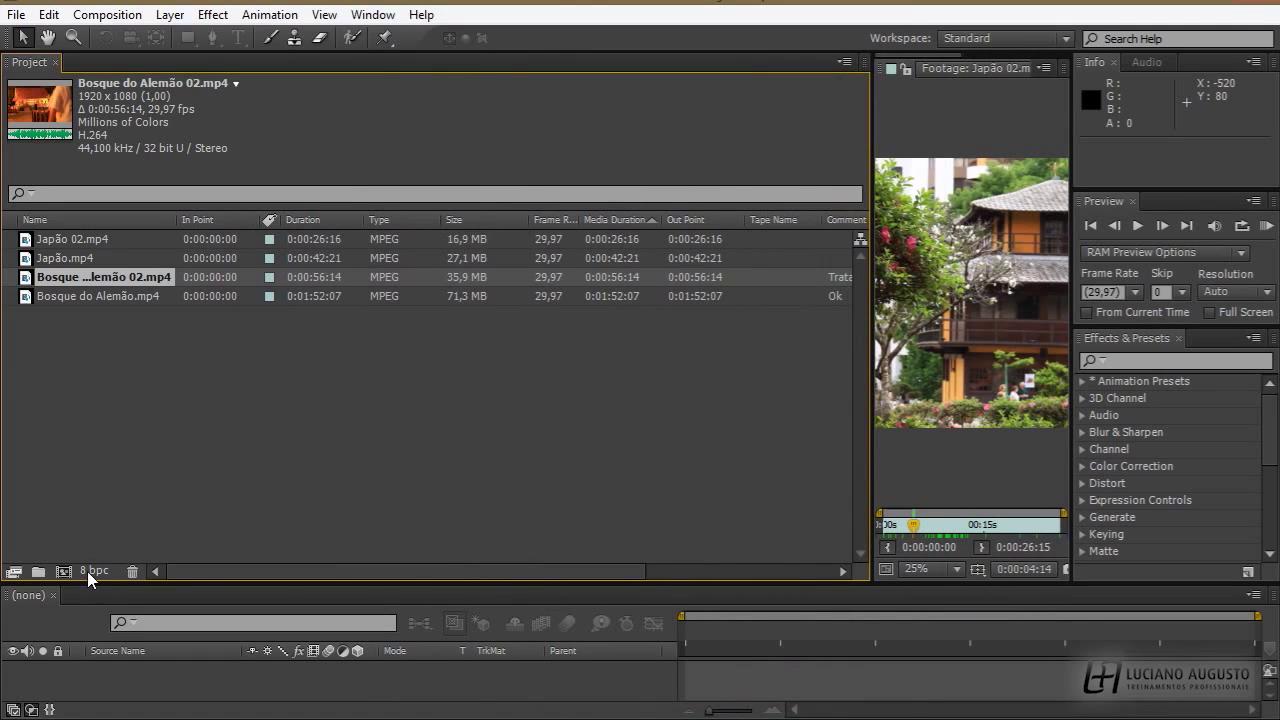
{"action": "left_click", "coordinate": [92, 570]}
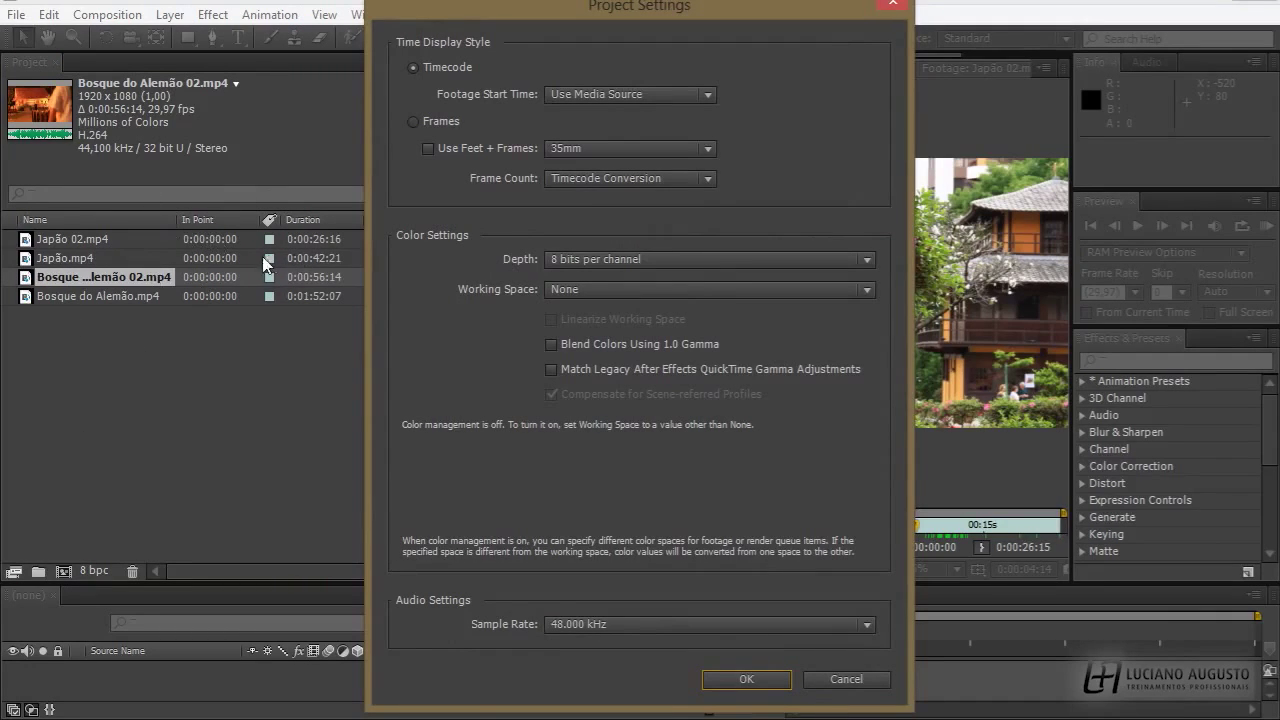
{"action": "left_click", "coordinate": [615, 94]}
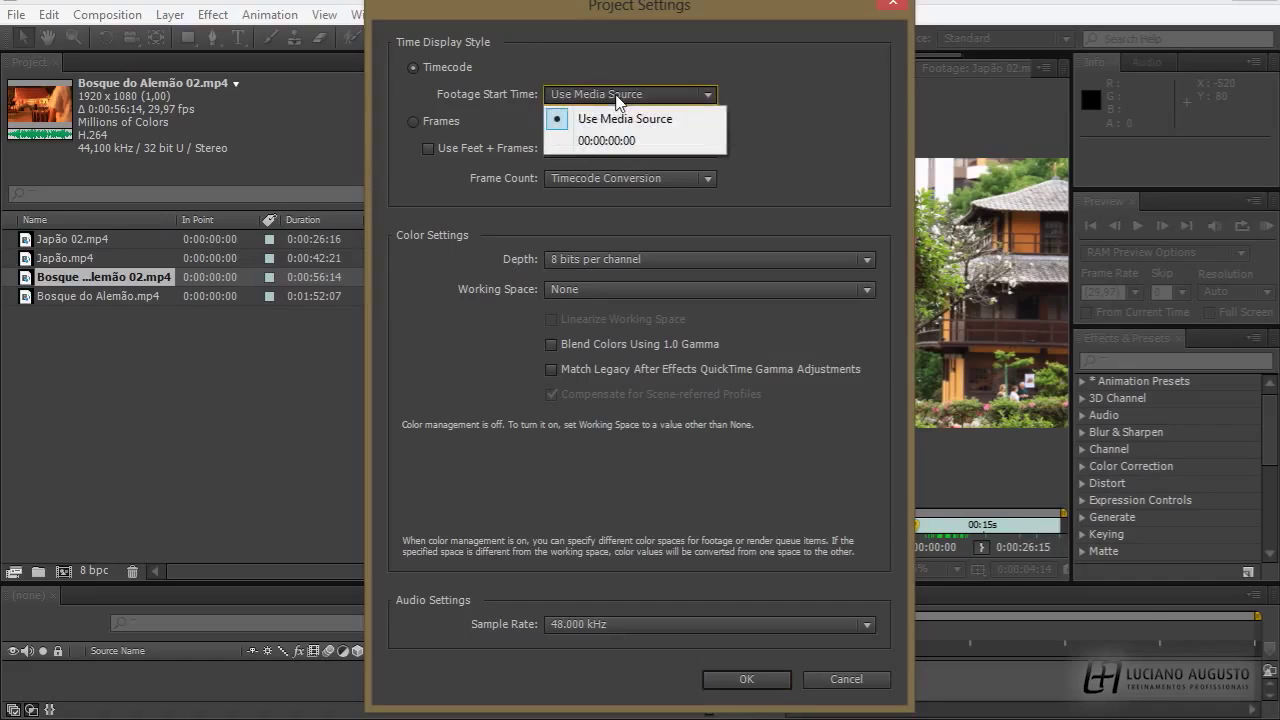
{"action": "left_click", "coordinate": [606, 140]}
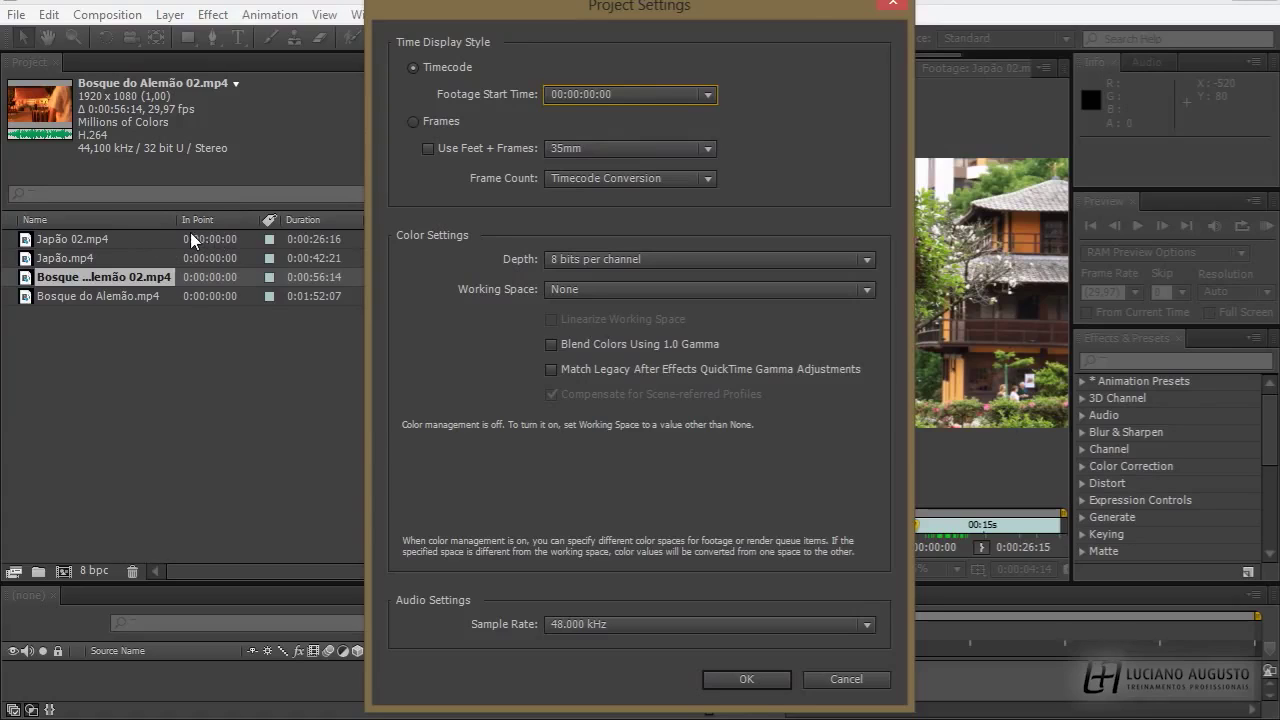
{"action": "left_click", "coordinate": [614, 94]}
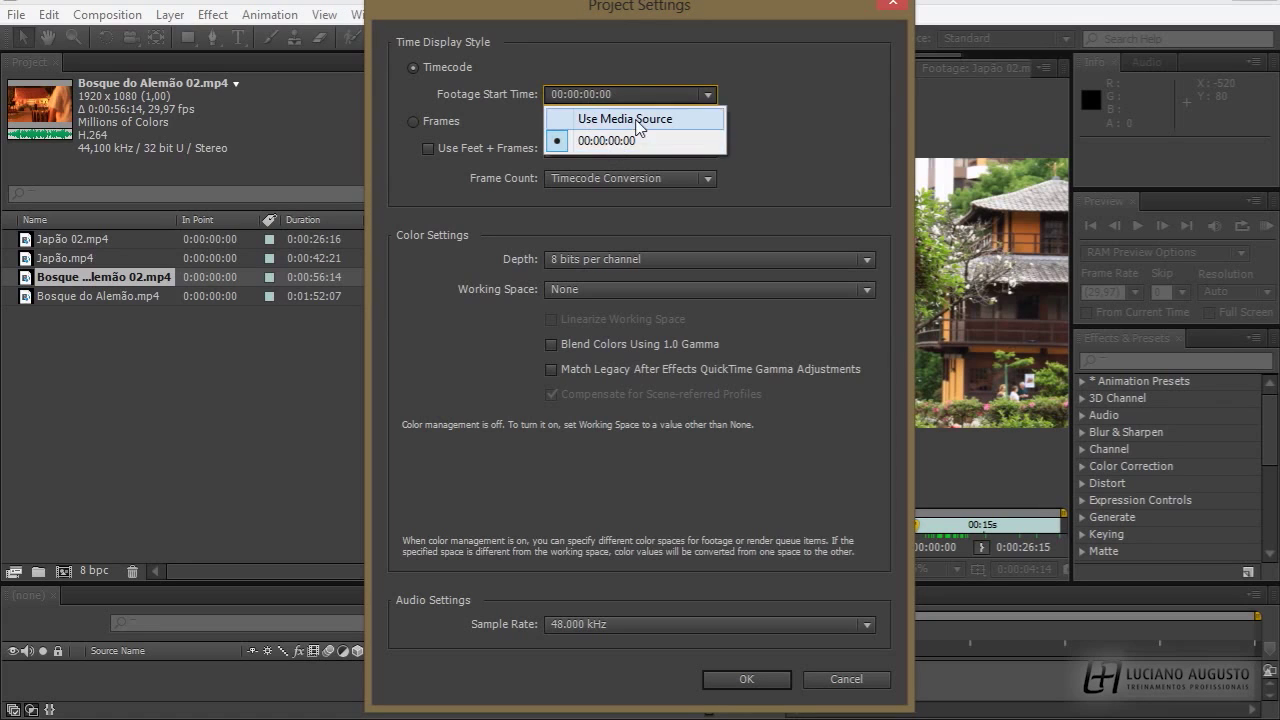
{"action": "left_click", "coordinate": [625, 118]}
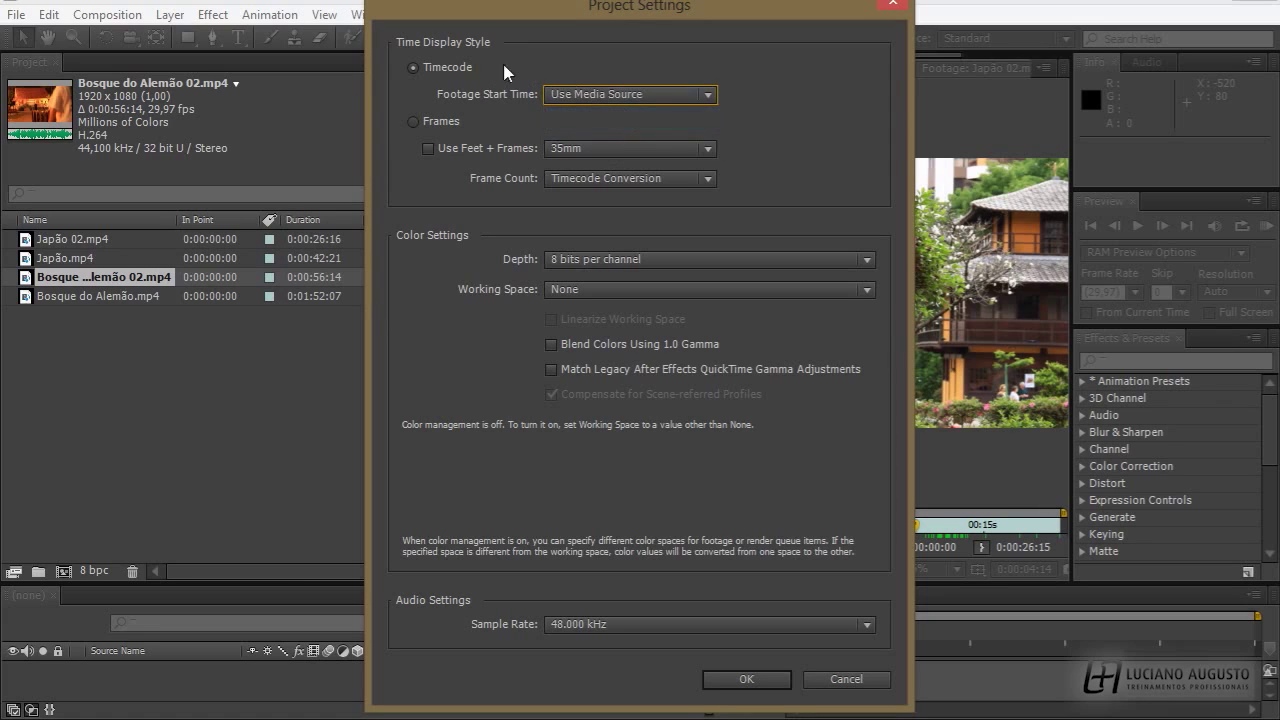
{"action": "left_click", "coordinate": [452, 120]}
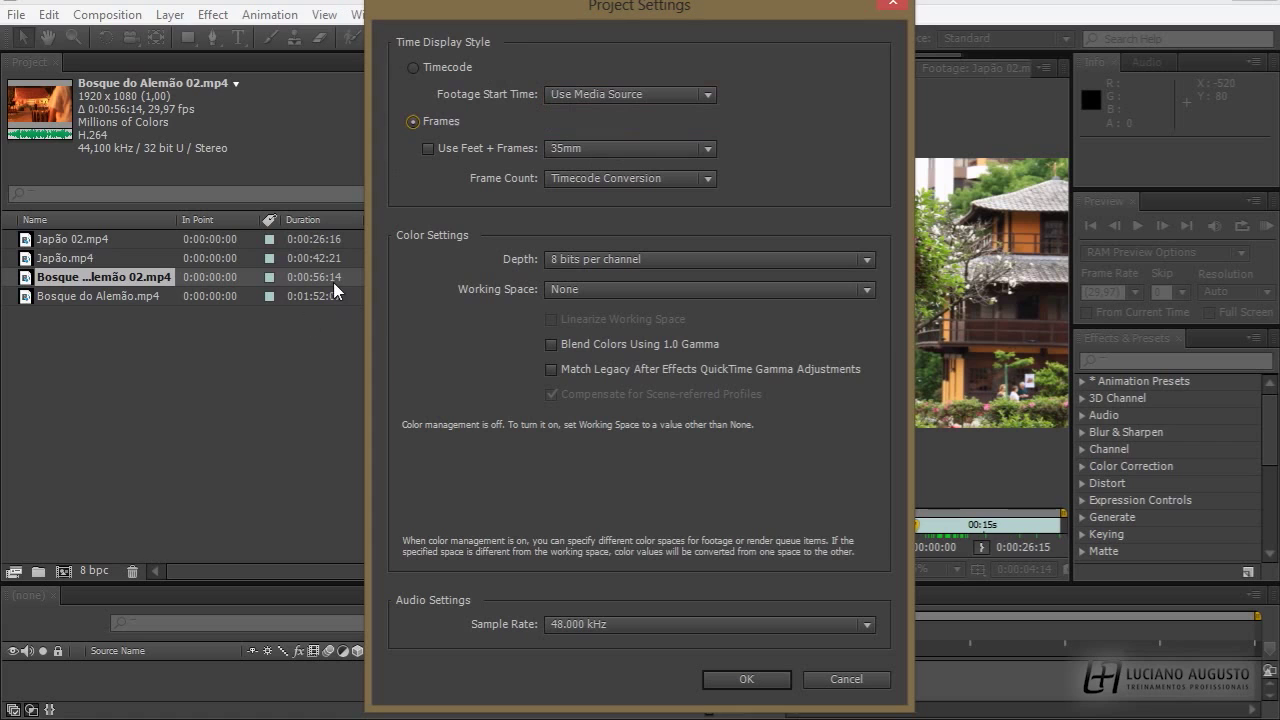
{"action": "left_click", "coordinate": [742, 679]}
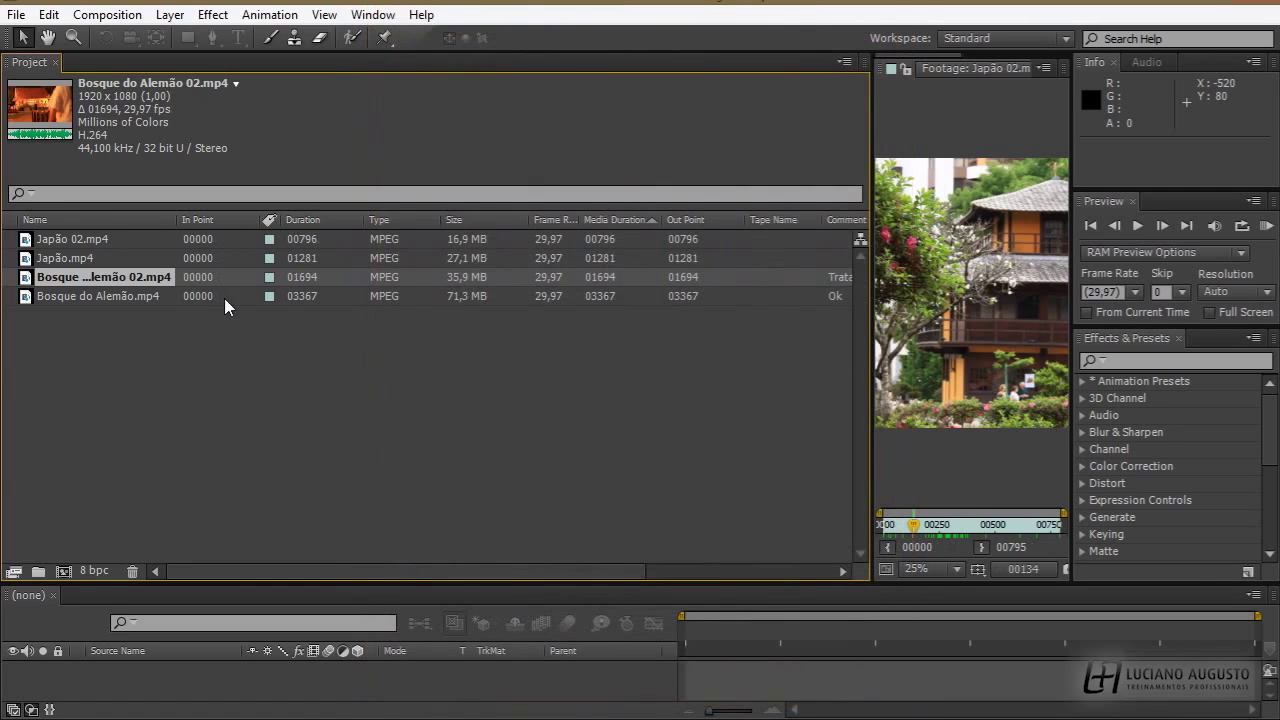
- Create a new composition from Bosque do Alemão 02.mp4 and make the Timeline panel taller
{"action": "left_click_drag", "start_coordinate": [30, 284], "coordinate": [62, 571]}
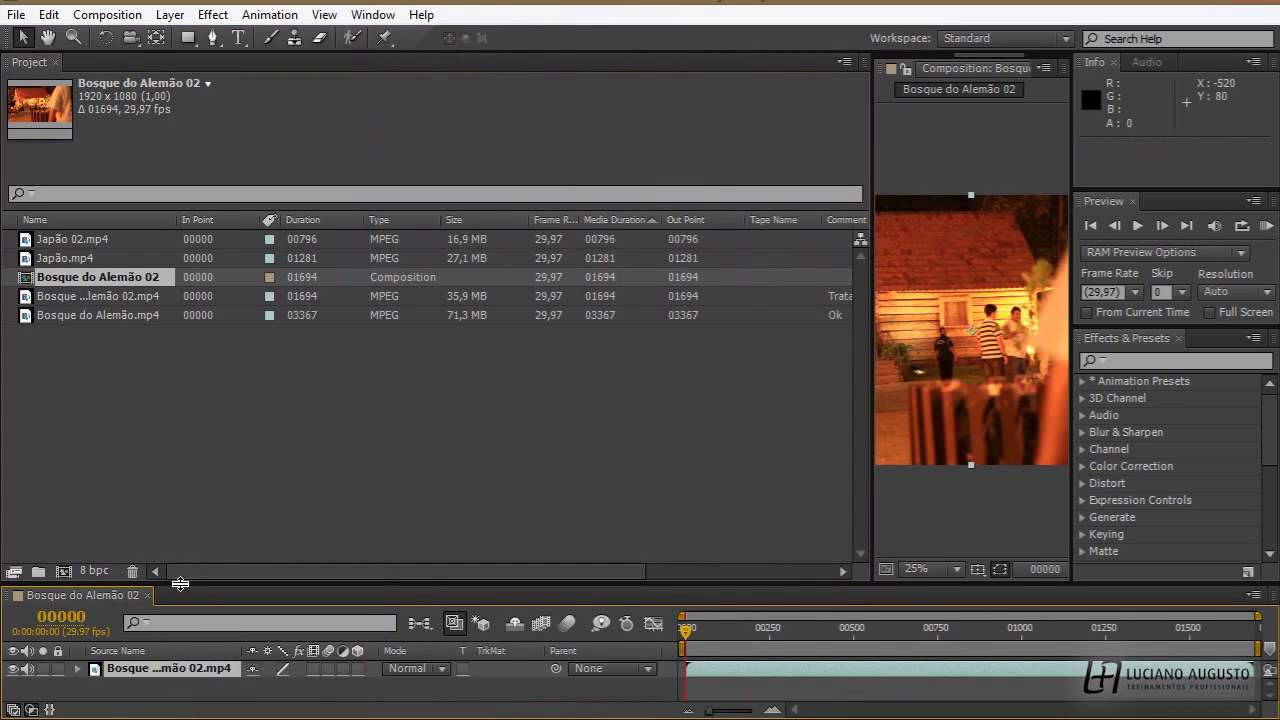
{"action": "left_click_drag", "start_coordinate": [180, 583], "coordinate": [180, 541]}
- In the Project Settings, enable Use Feet + Frames and set its film format to 16mm
{"action": "key", "text": "ctrl+alt+shift+k"}
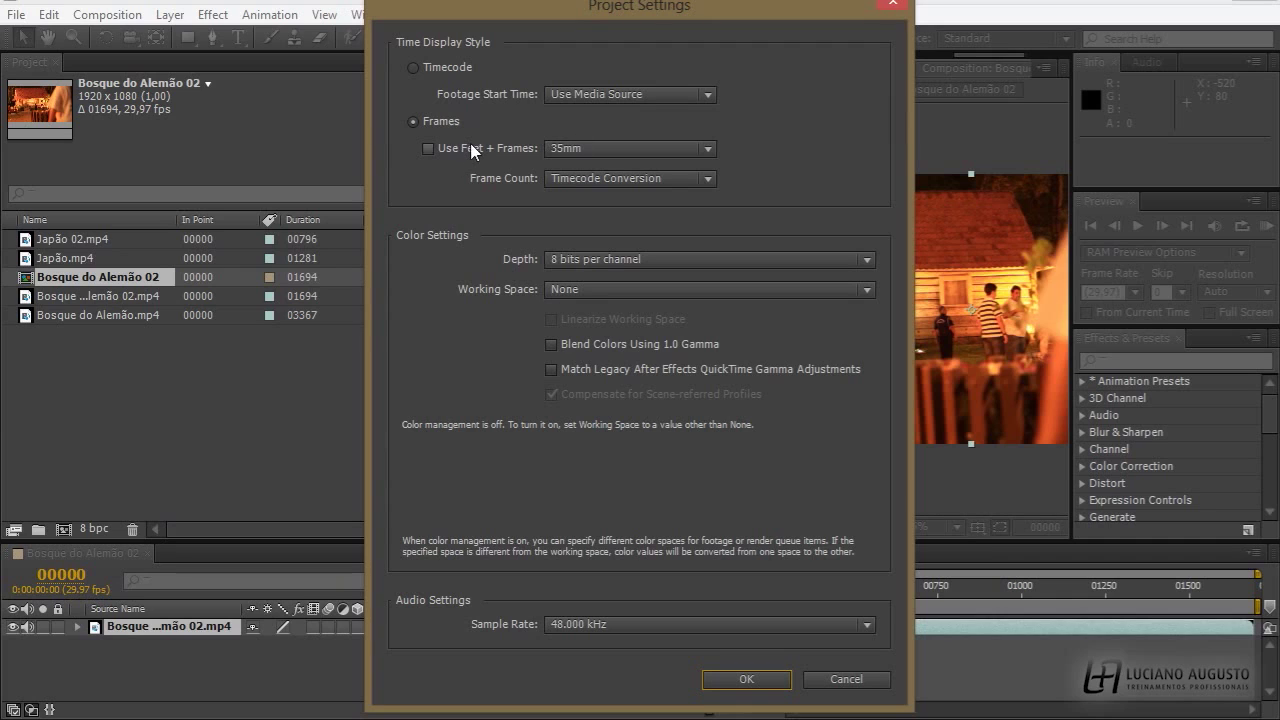
{"action": "left_click", "coordinate": [569, 155]}
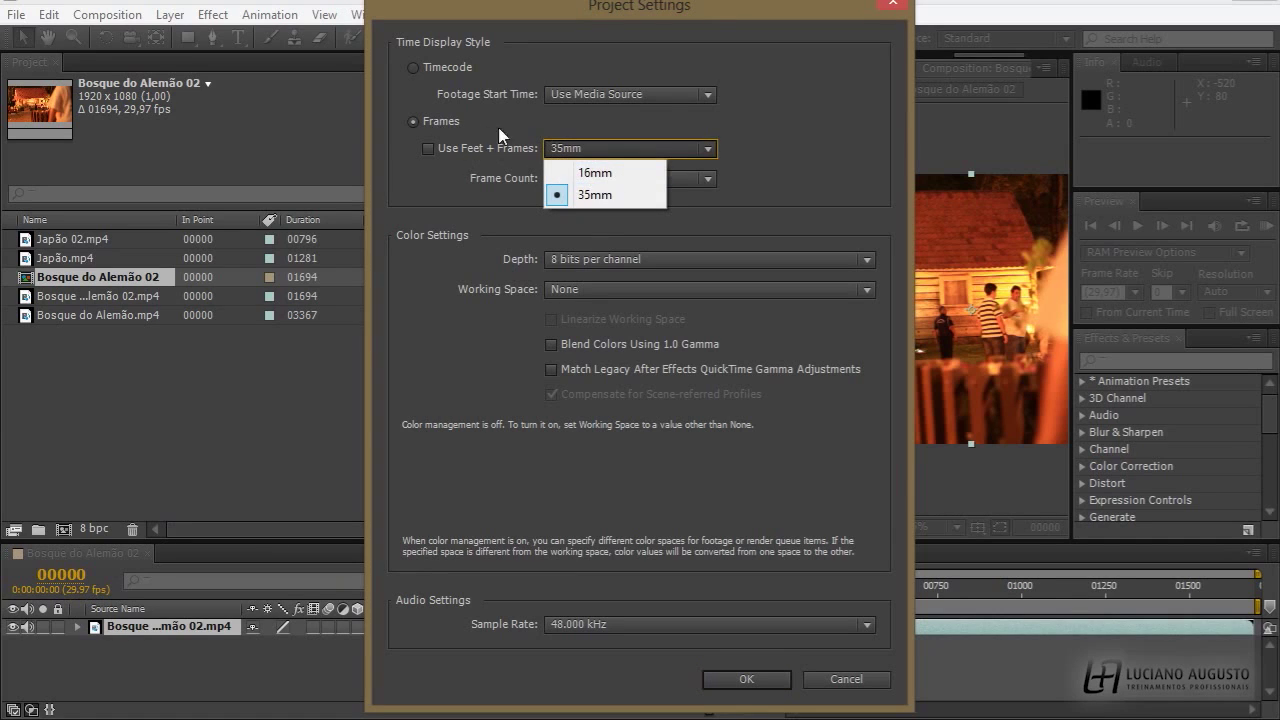
{"action": "left_click", "coordinate": [450, 148]}
{"action": "left_click", "coordinate": [429, 149]}
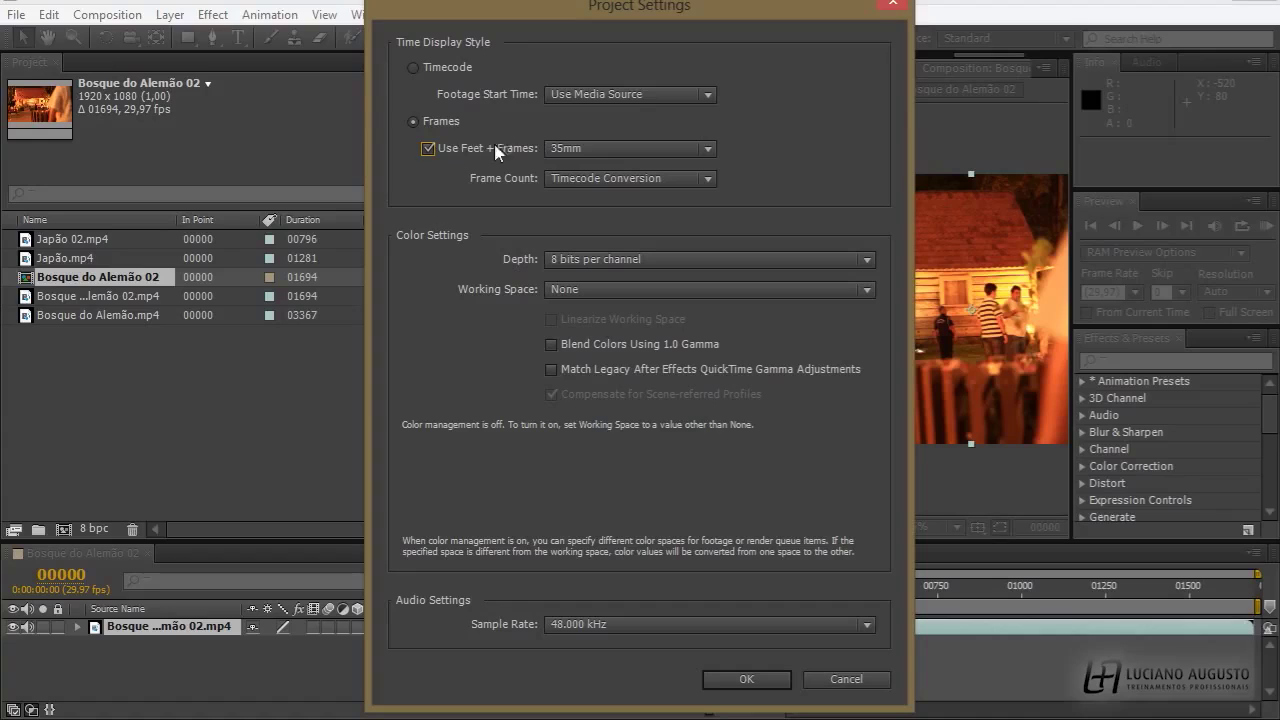
{"action": "left_click", "coordinate": [597, 150]}
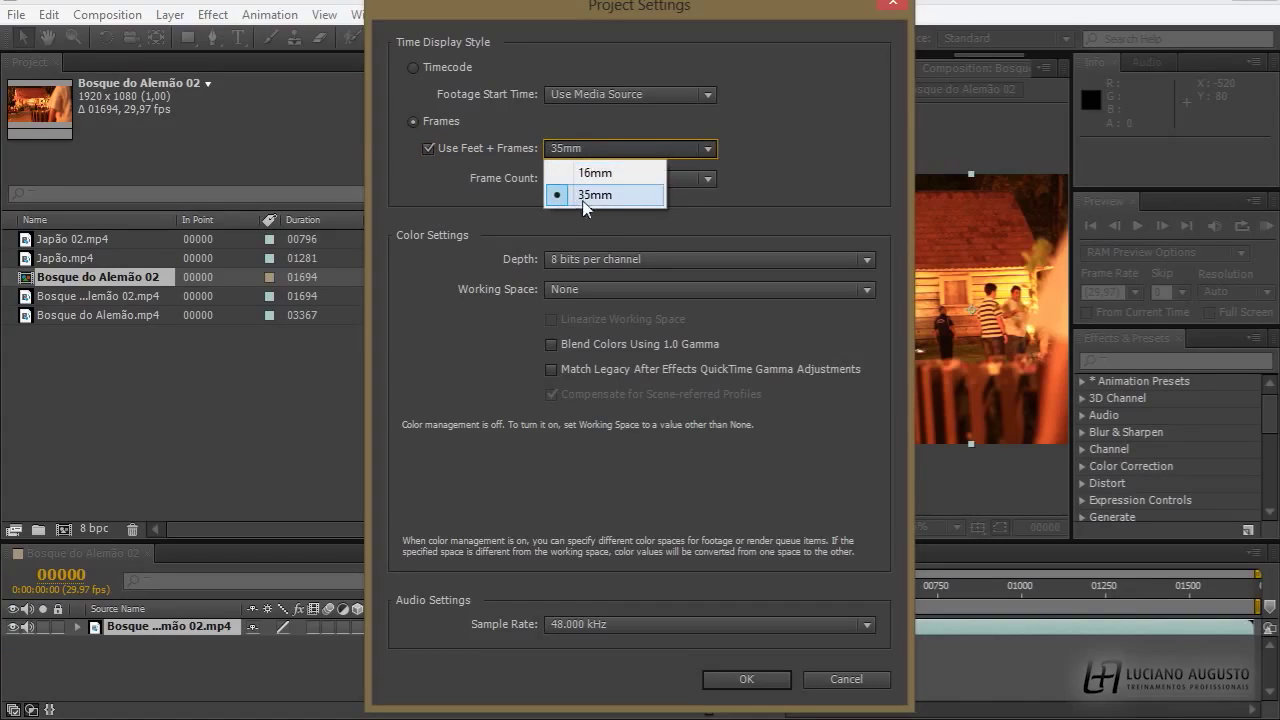
{"action": "left_click", "coordinate": [626, 172]}
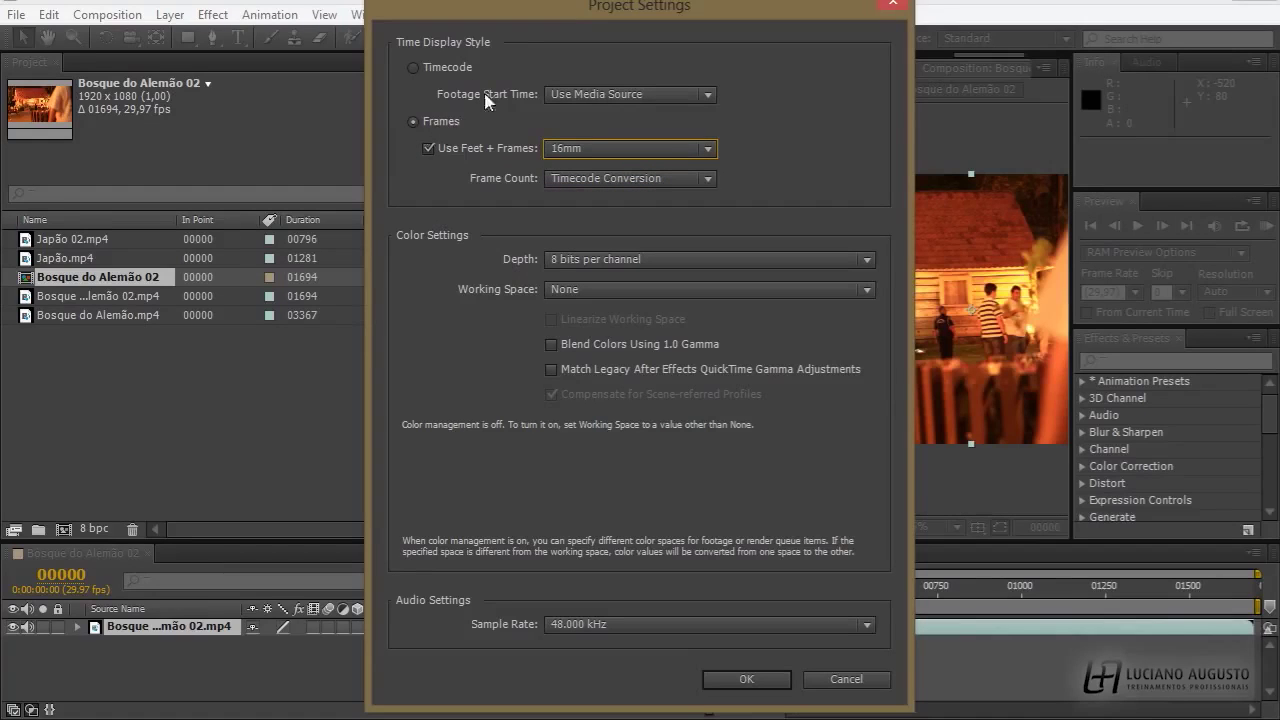
- Set the time display style to Timecode with a footage start time of 00:00:00:00
{"action": "left_click", "coordinate": [460, 77]}
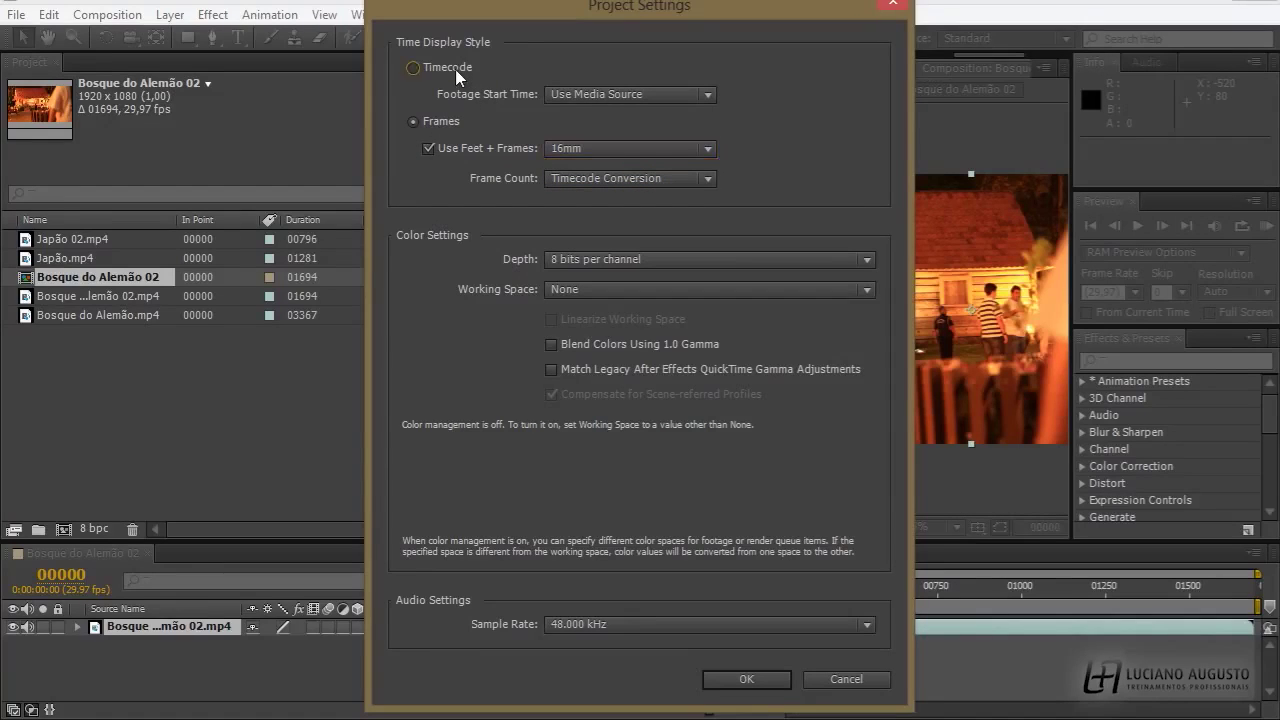
{"action": "left_click", "coordinate": [595, 98]}
{"action": "left_click", "coordinate": [586, 140]}
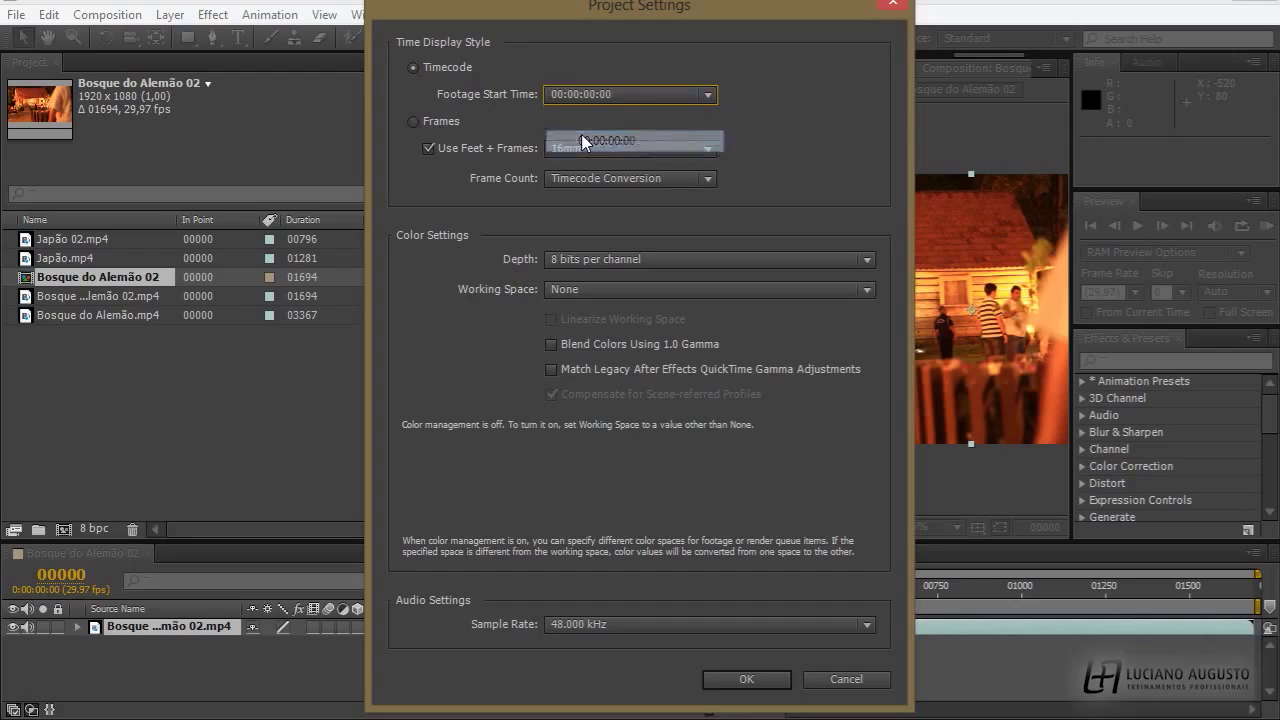
{"action": "left_click", "coordinate": [625, 94]}
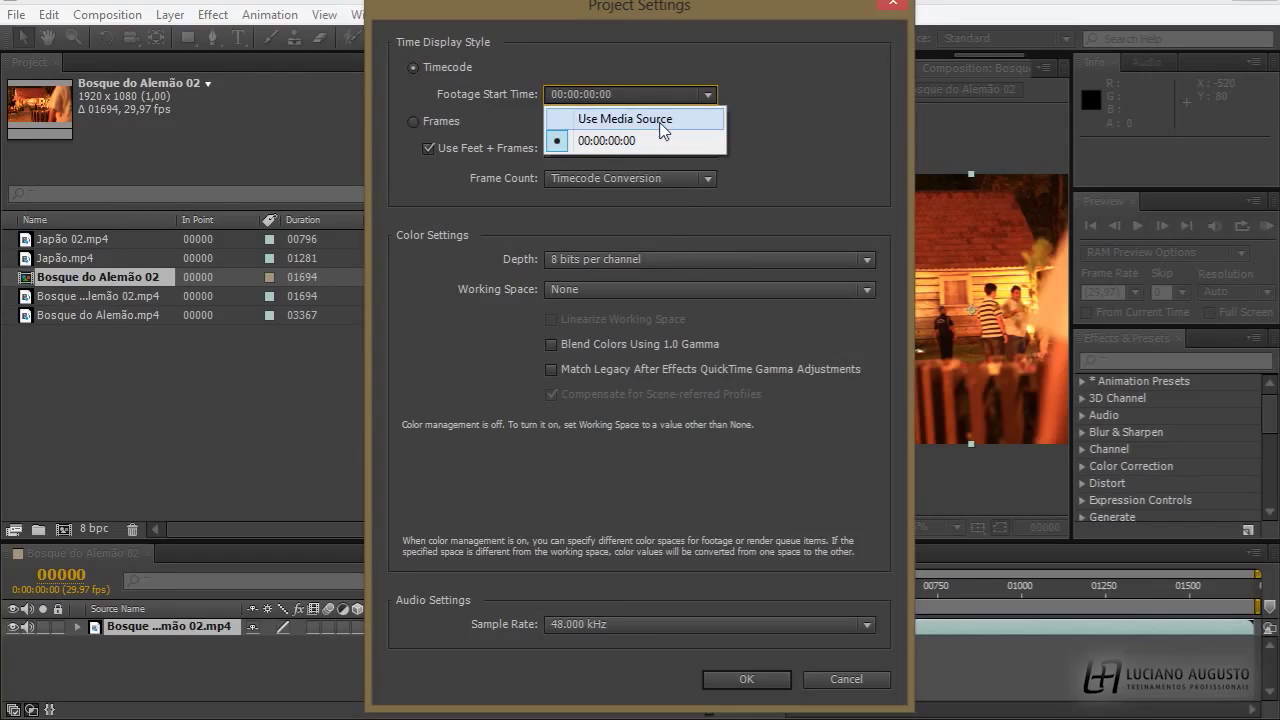
{"action": "left_click", "coordinate": [615, 140]}
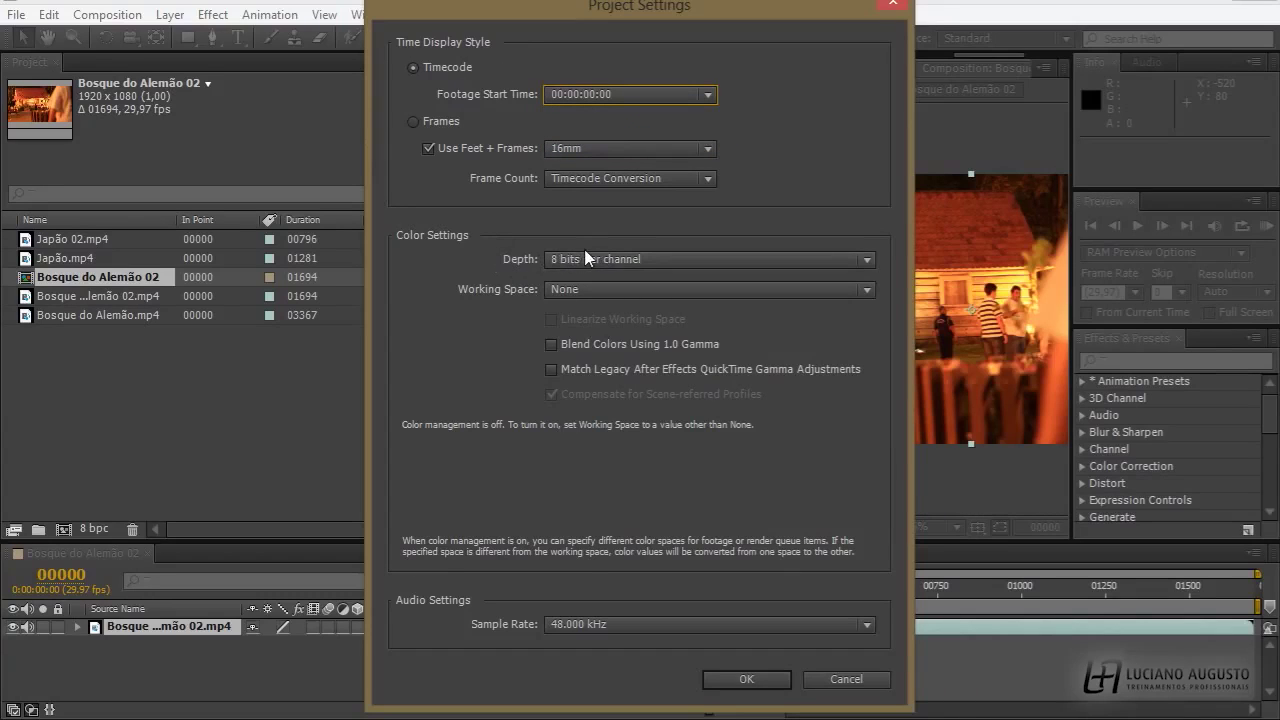
- Review the color depth options, keeping 8 bits per channel, and set the color working space to sRGB IEC61966-2.1
{"action": "left_click", "coordinate": [655, 270]}
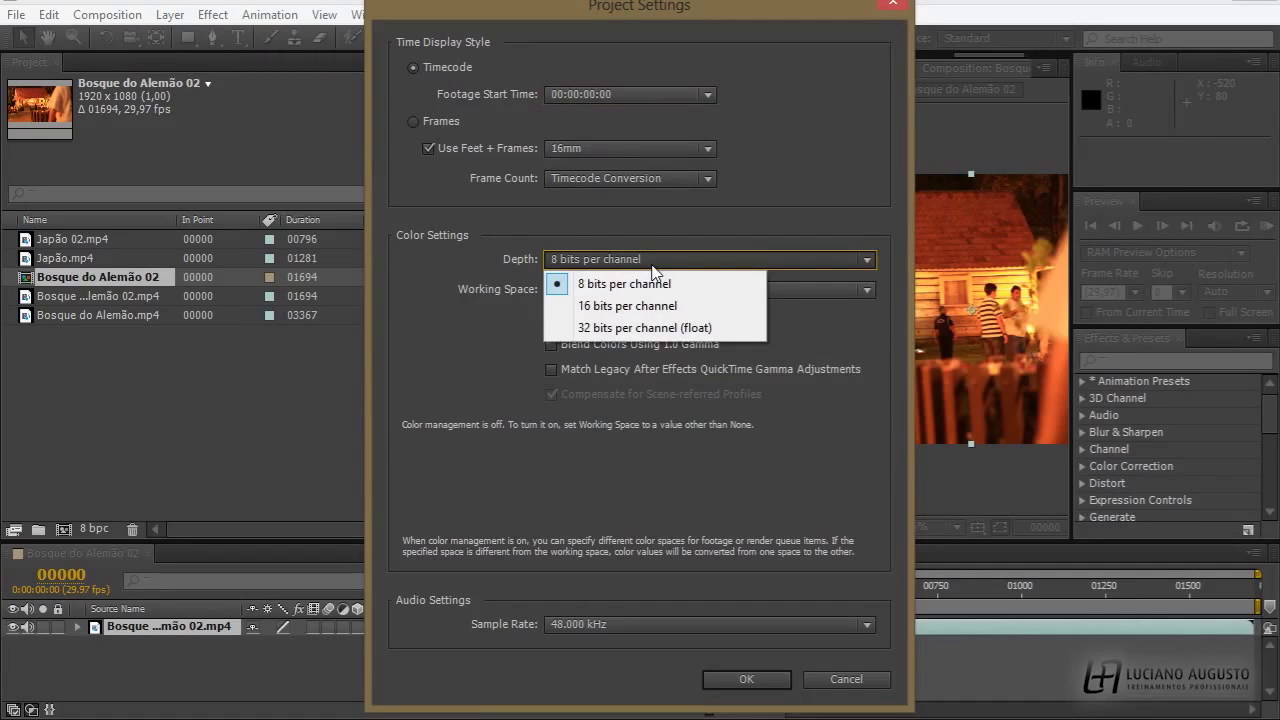
{"action": "left_click", "coordinate": [652, 266]}
{"action": "left_click", "coordinate": [588, 287]}
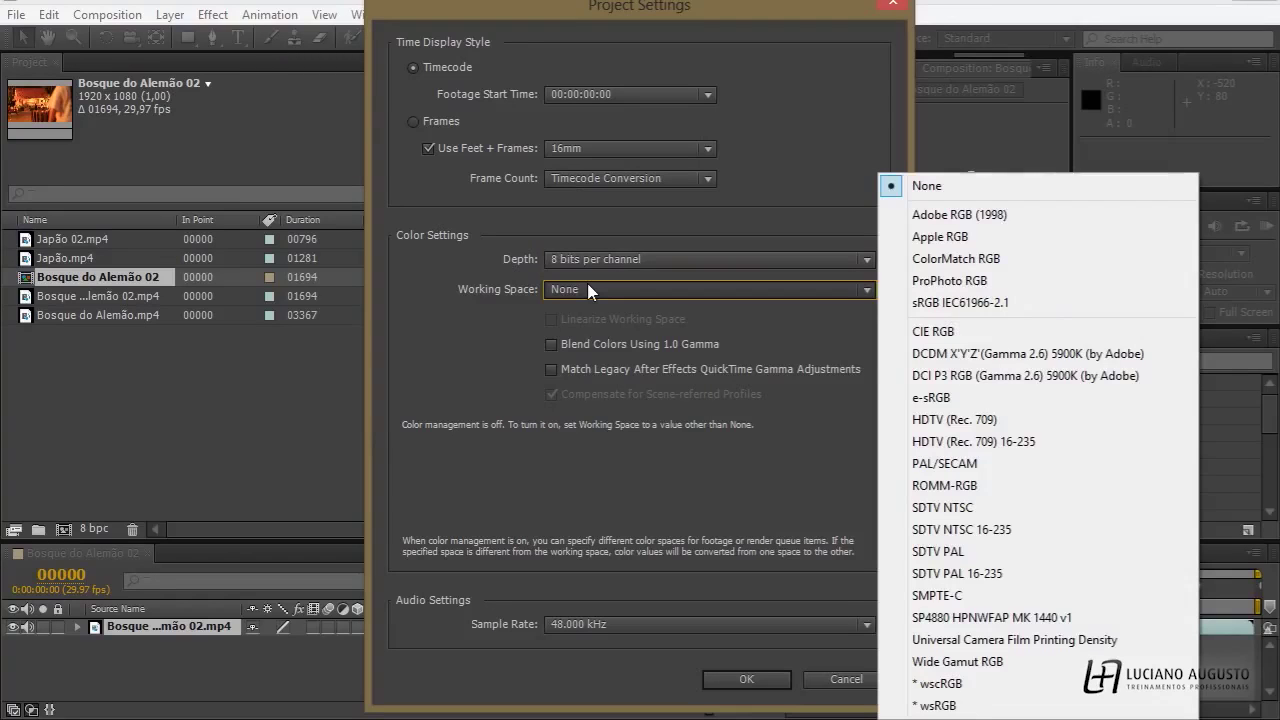
{"action": "left_click", "coordinate": [990, 318]}
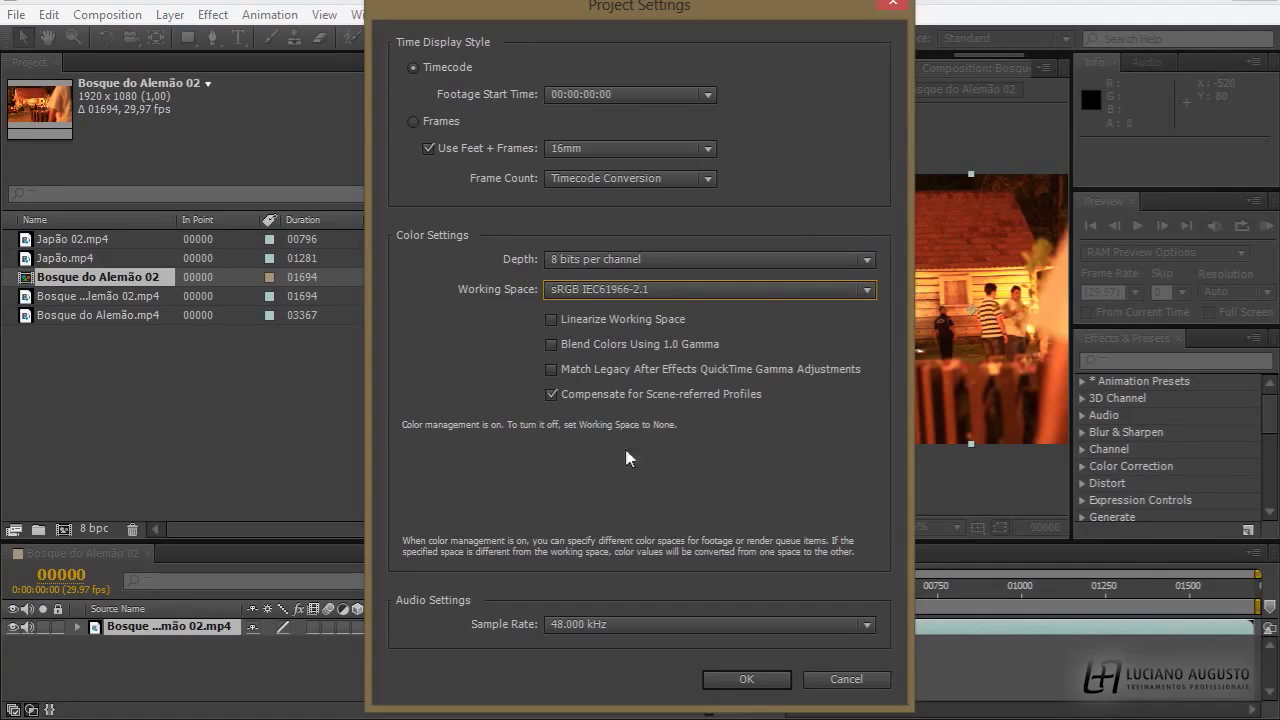
- Set the project's color working space to None, keep the 48.000 kHz audio sample rate, and apply the Project Settings
{"action": "left_click", "coordinate": [570, 290]}
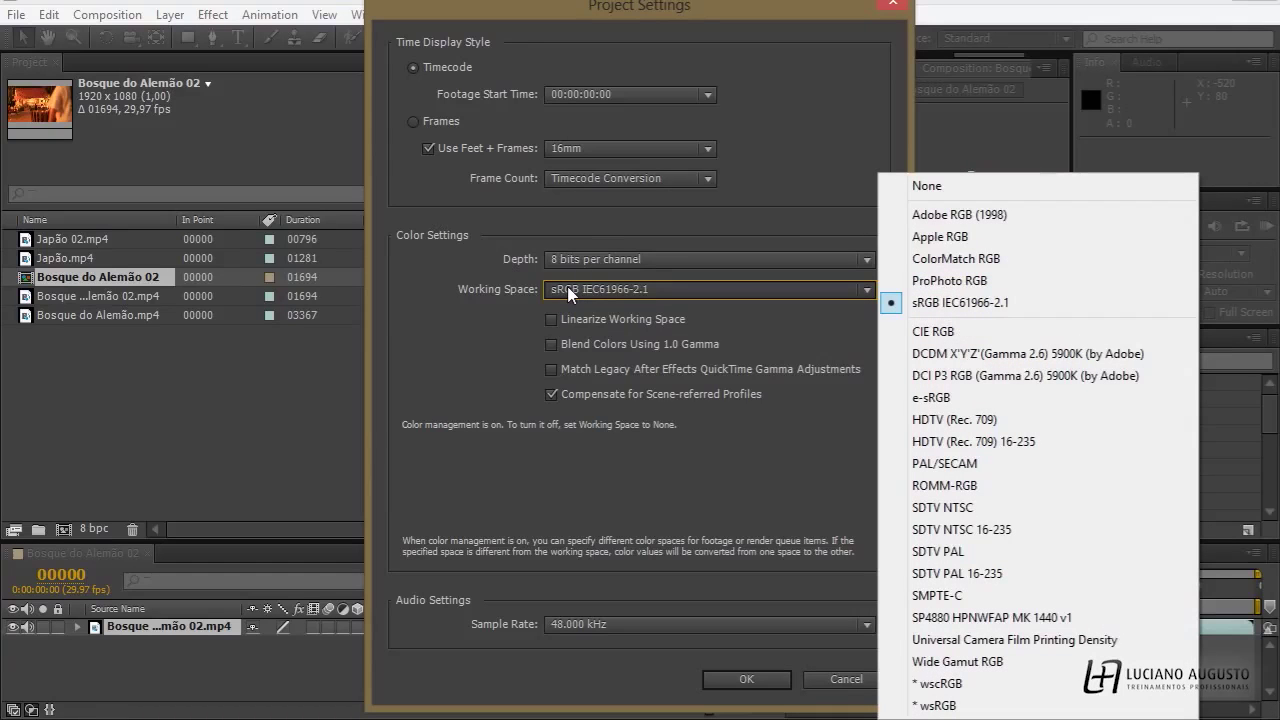
{"action": "left_click", "coordinate": [1005, 190]}
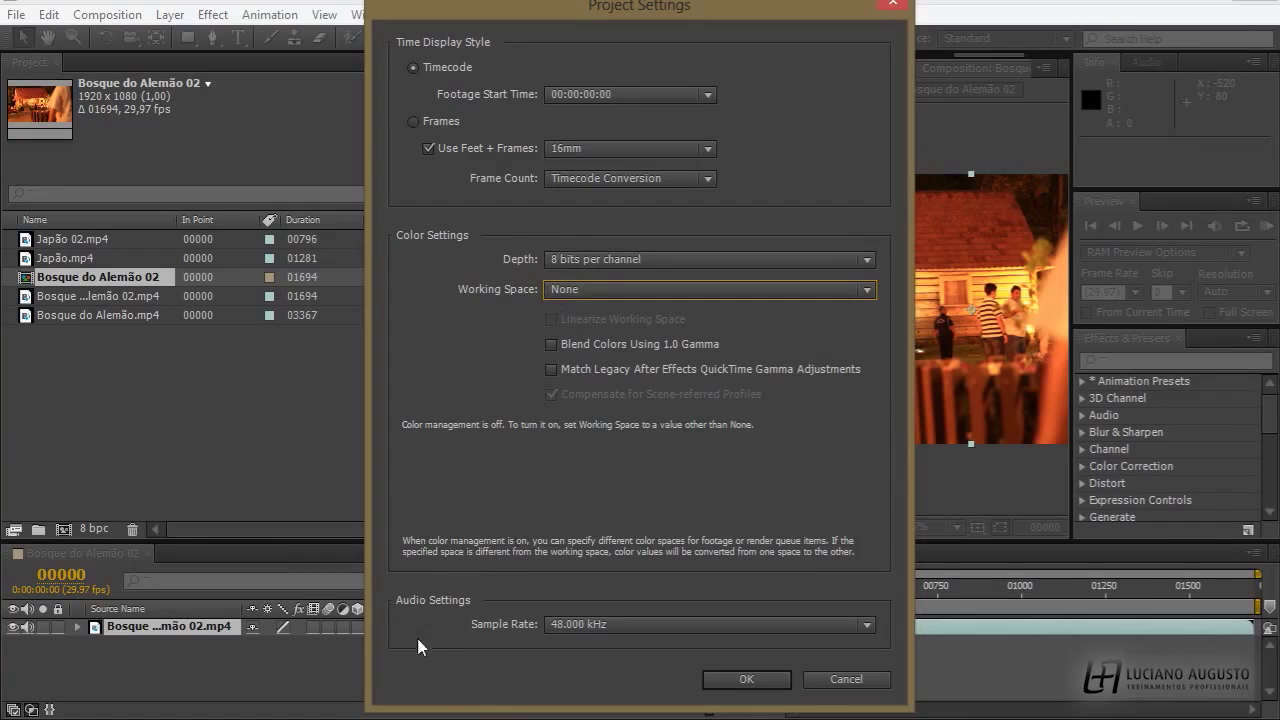
{"action": "left_click", "coordinate": [600, 624]}
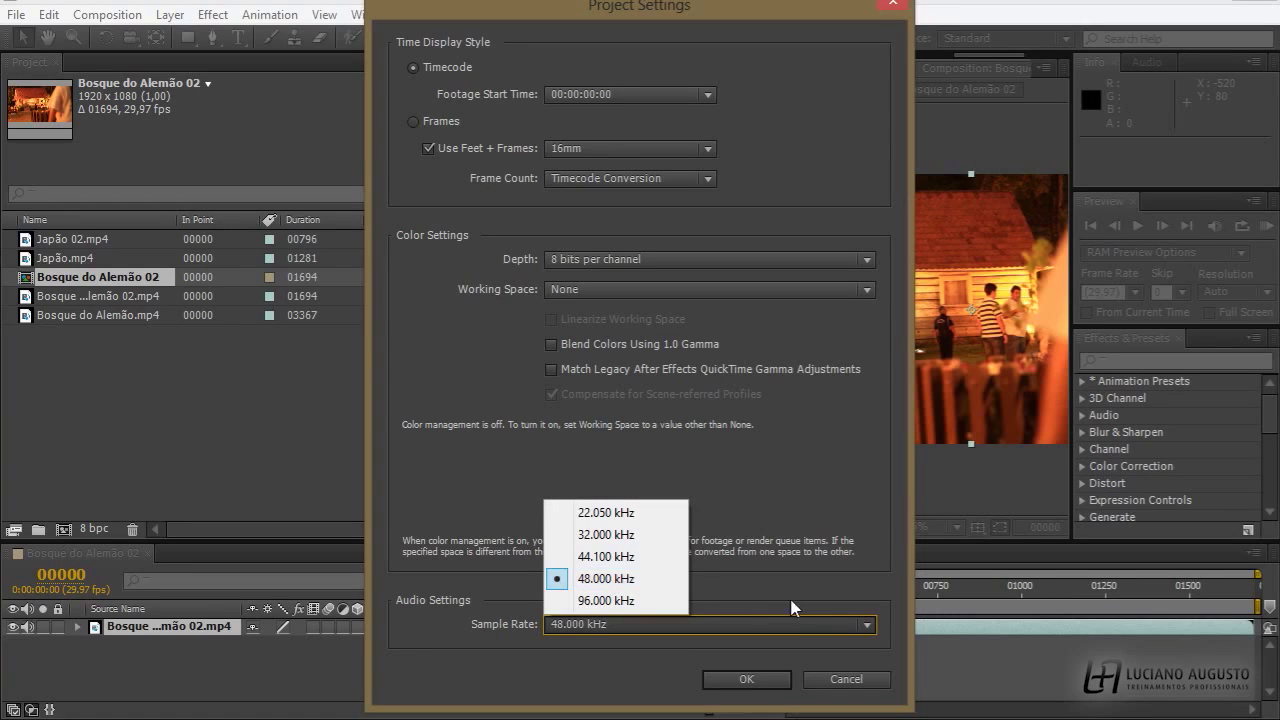
{"action": "left_click", "coordinate": [747, 680]}
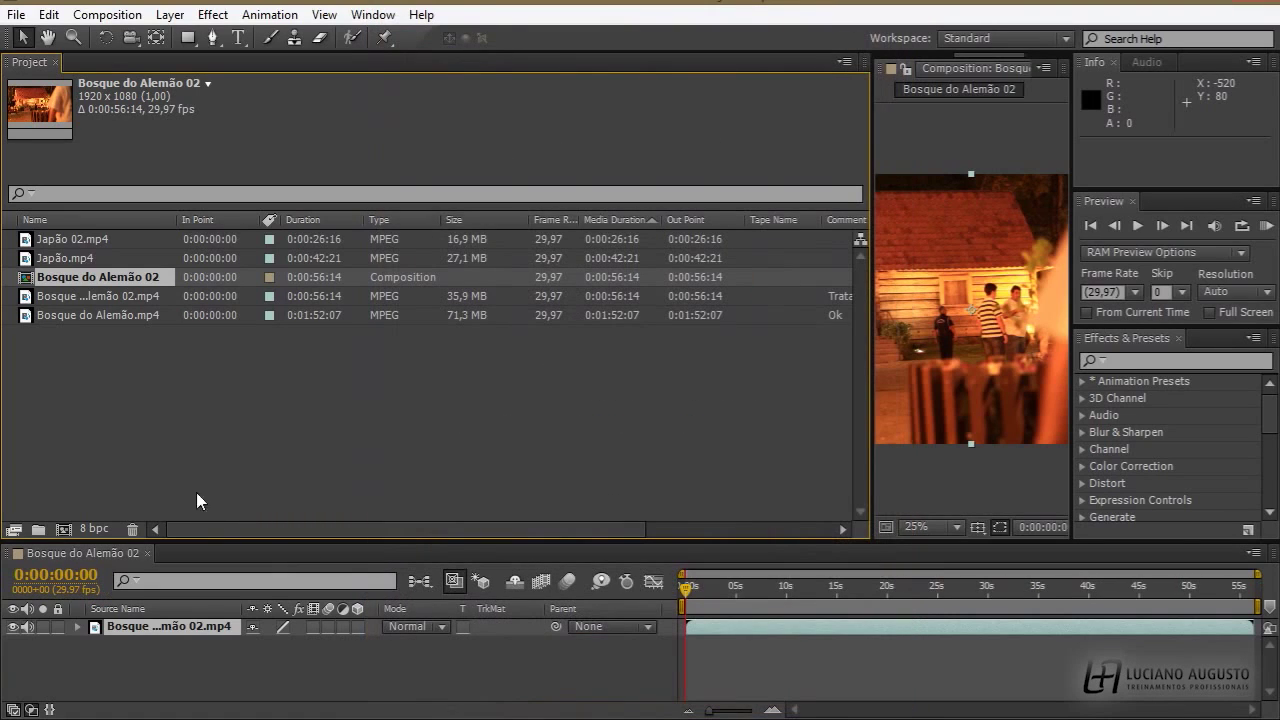
{"action": "left_click", "coordinate": [98, 530]}
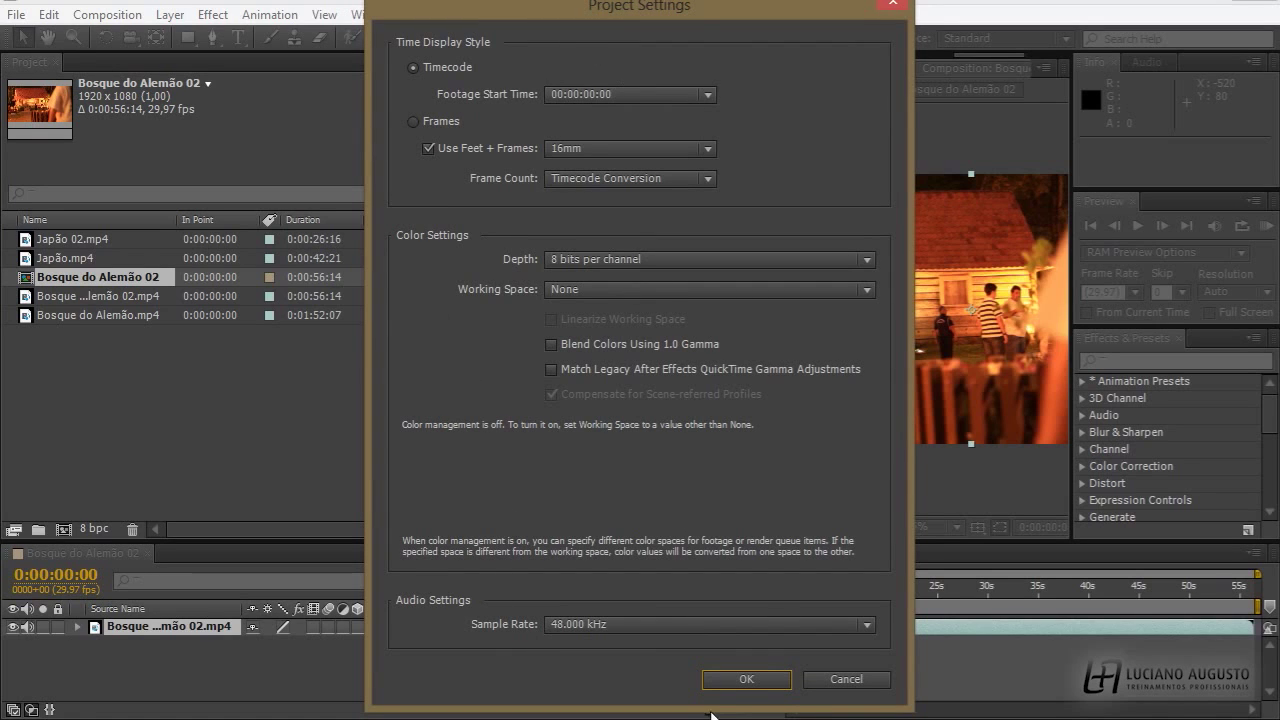
{"action": "left_click", "coordinate": [740, 680]}
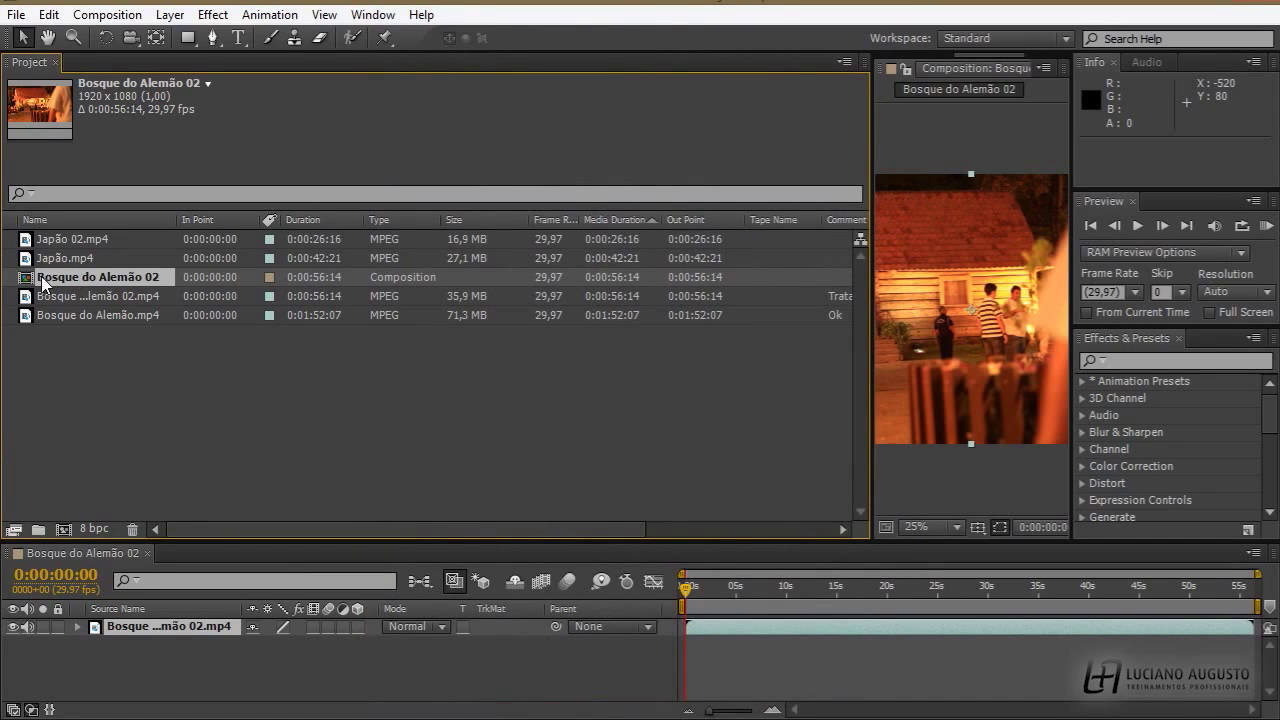
- Delete the composition Bosque do Alemão 02 from the project
{"action": "left_click", "coordinate": [132, 529]}
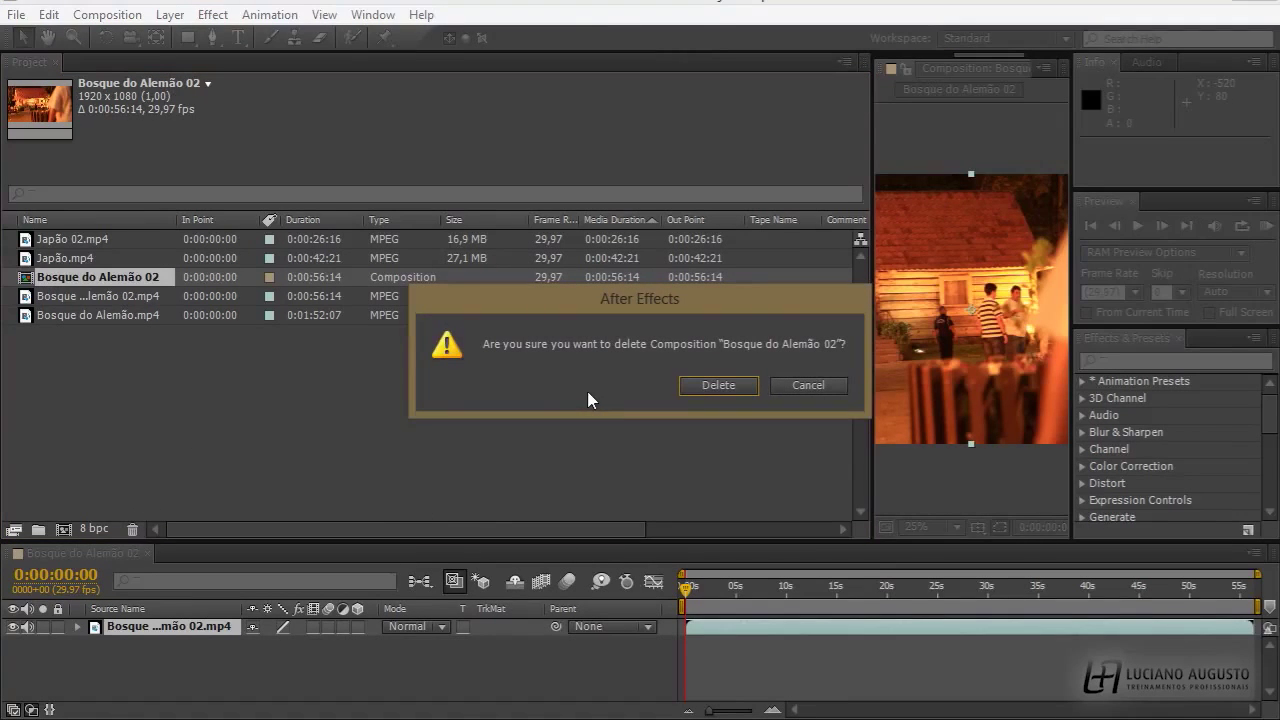
{"action": "left_click", "coordinate": [719, 386]}
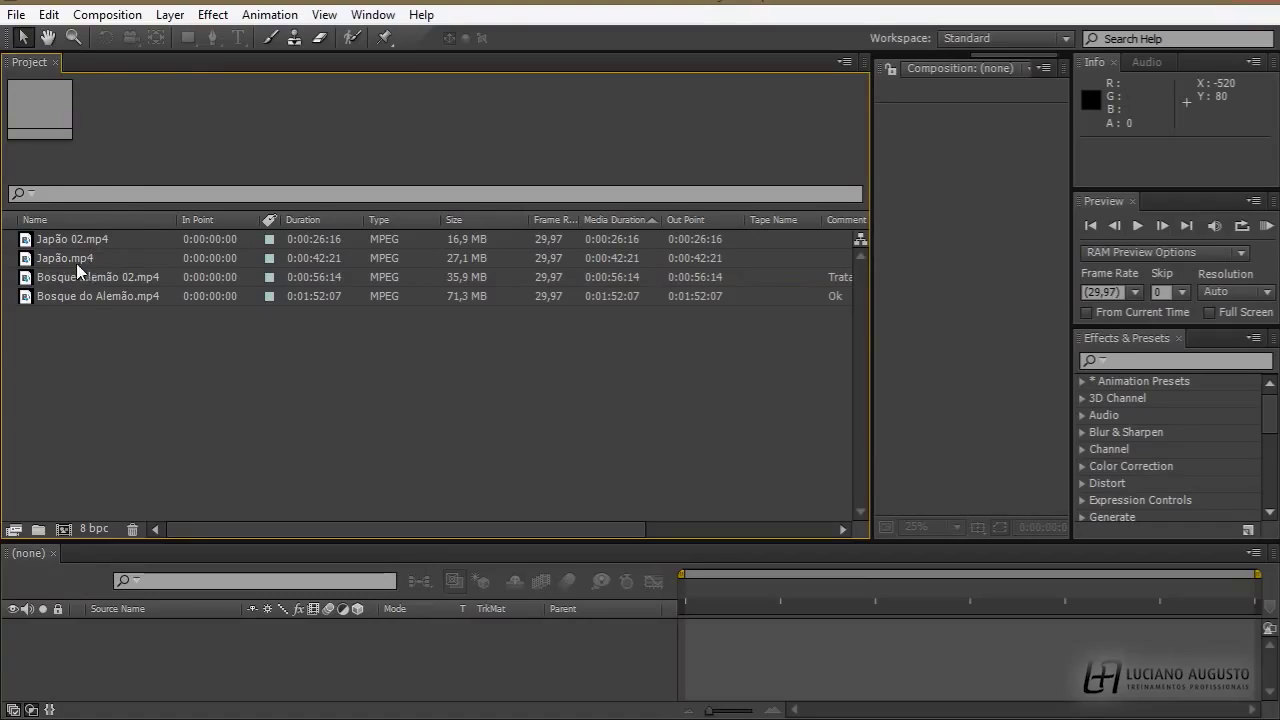
- Create a composition from the clip Bosque do Alemão.mp4, then delete that composition from the project
{"action": "left_click", "coordinate": [26, 294]}
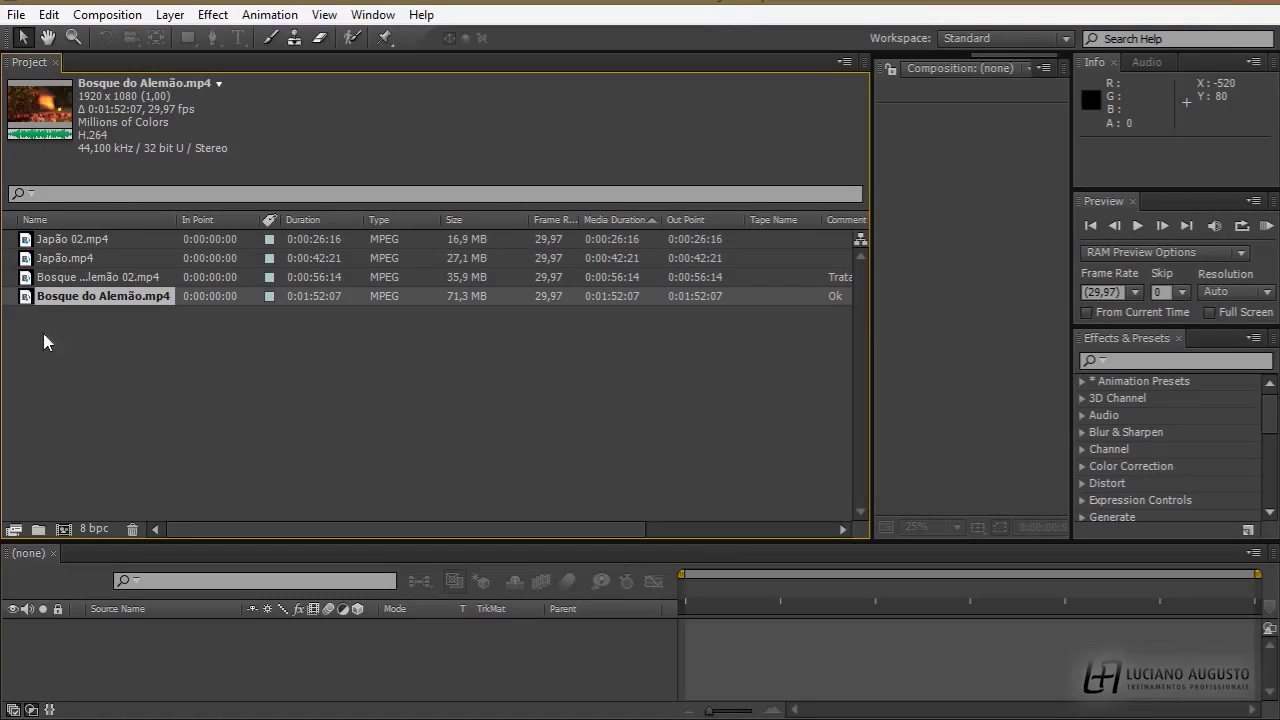
{"action": "left_click_drag", "start_coordinate": [27, 297], "coordinate": [65, 529]}
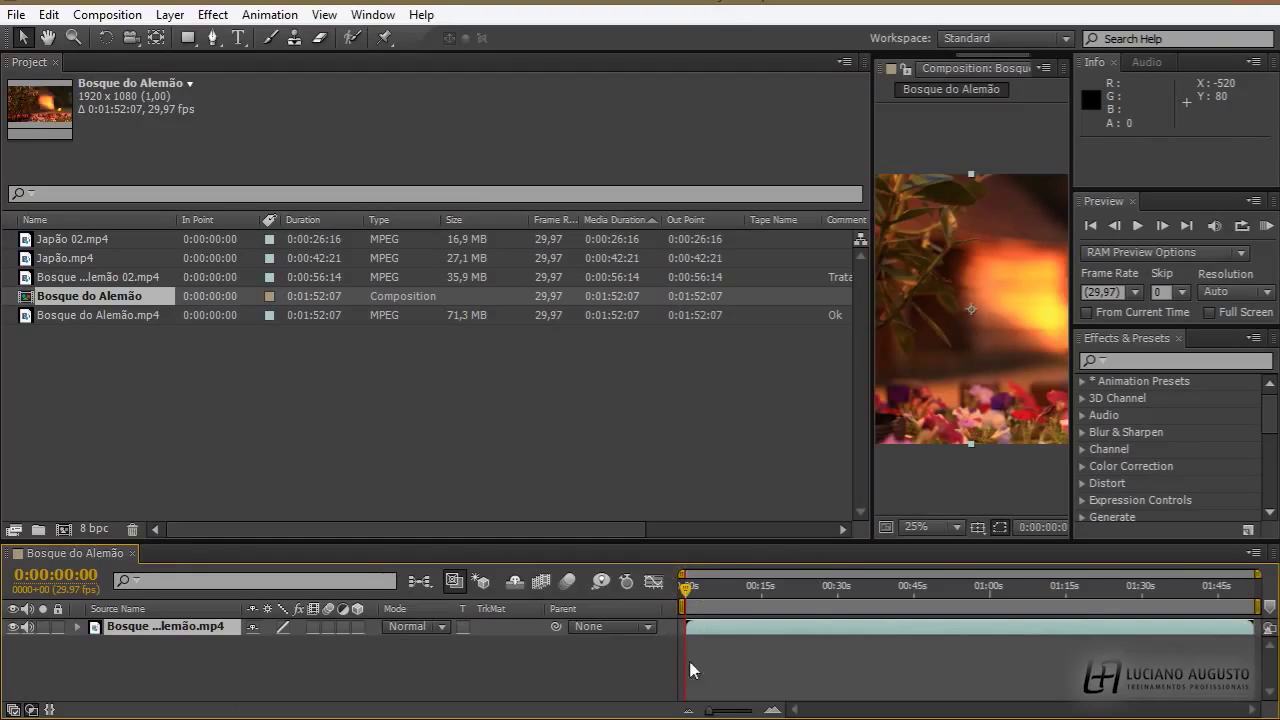
{"action": "left_click", "coordinate": [33, 297]}
{"action": "key", "text": "Delete"}
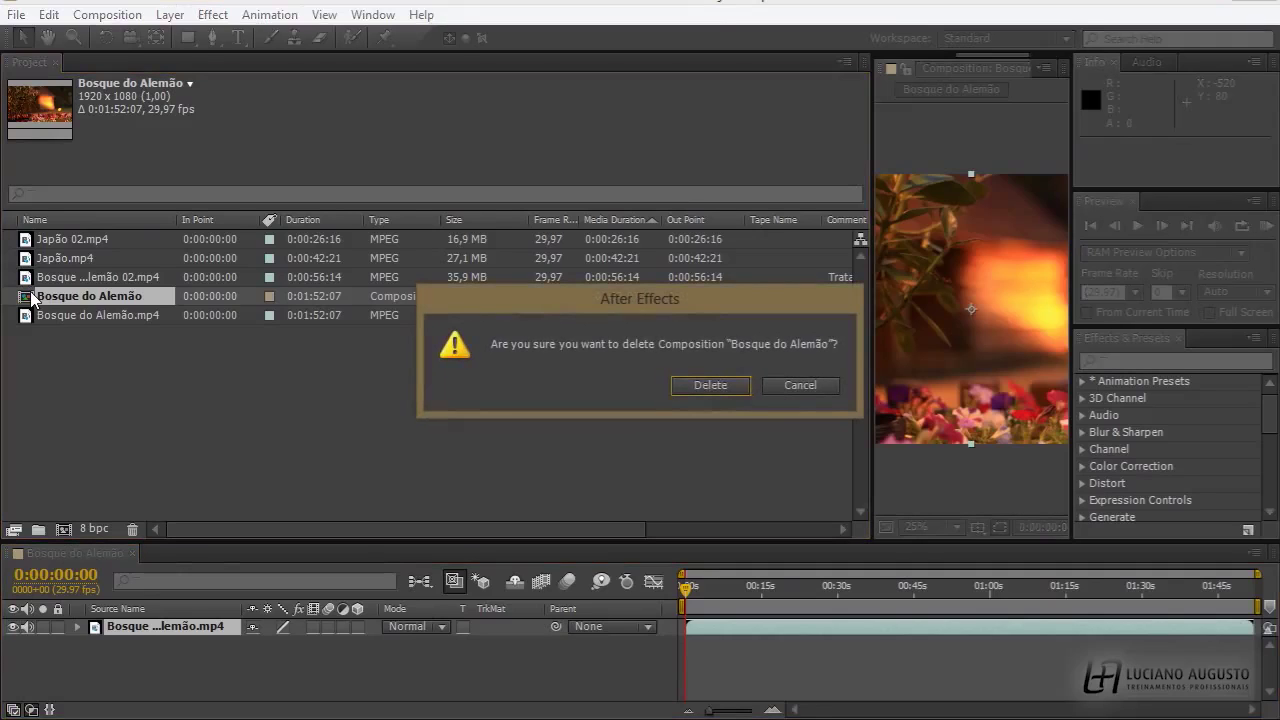
{"action": "left_click", "coordinate": [699, 386]}
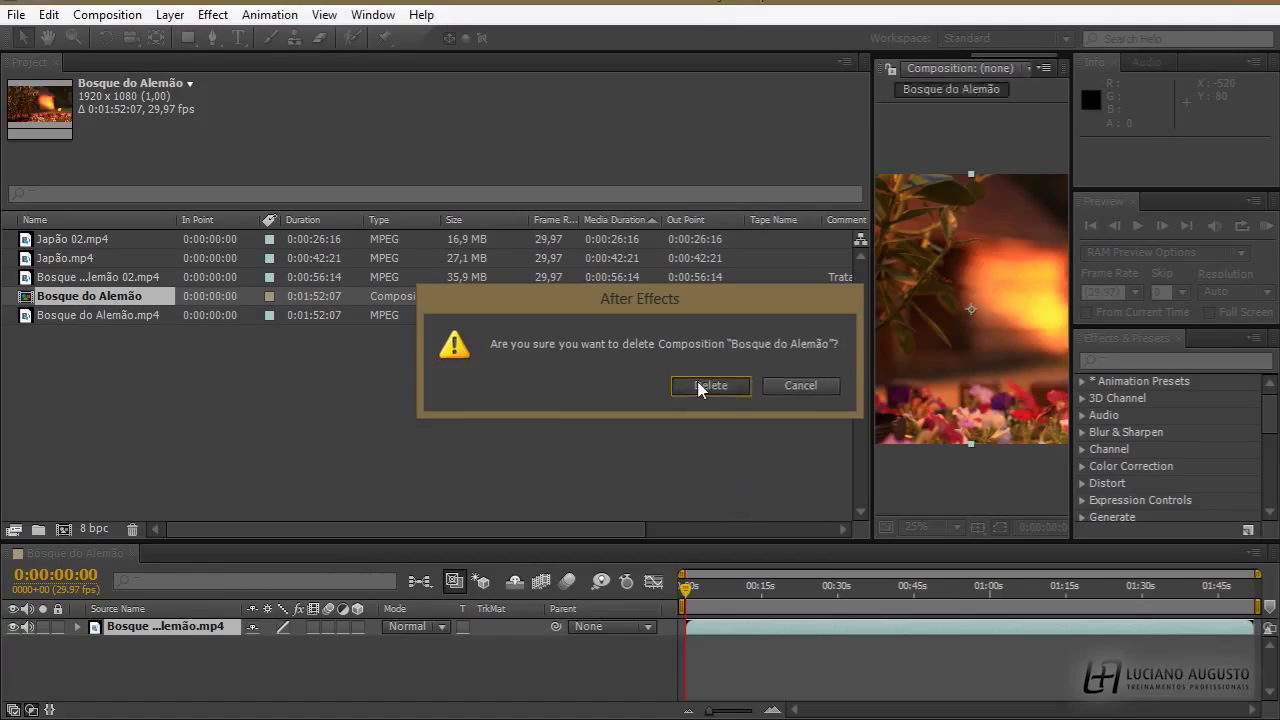
- Review the Composition Settings for a new composition without creating it
{"action": "left_click", "coordinate": [15, 280]}
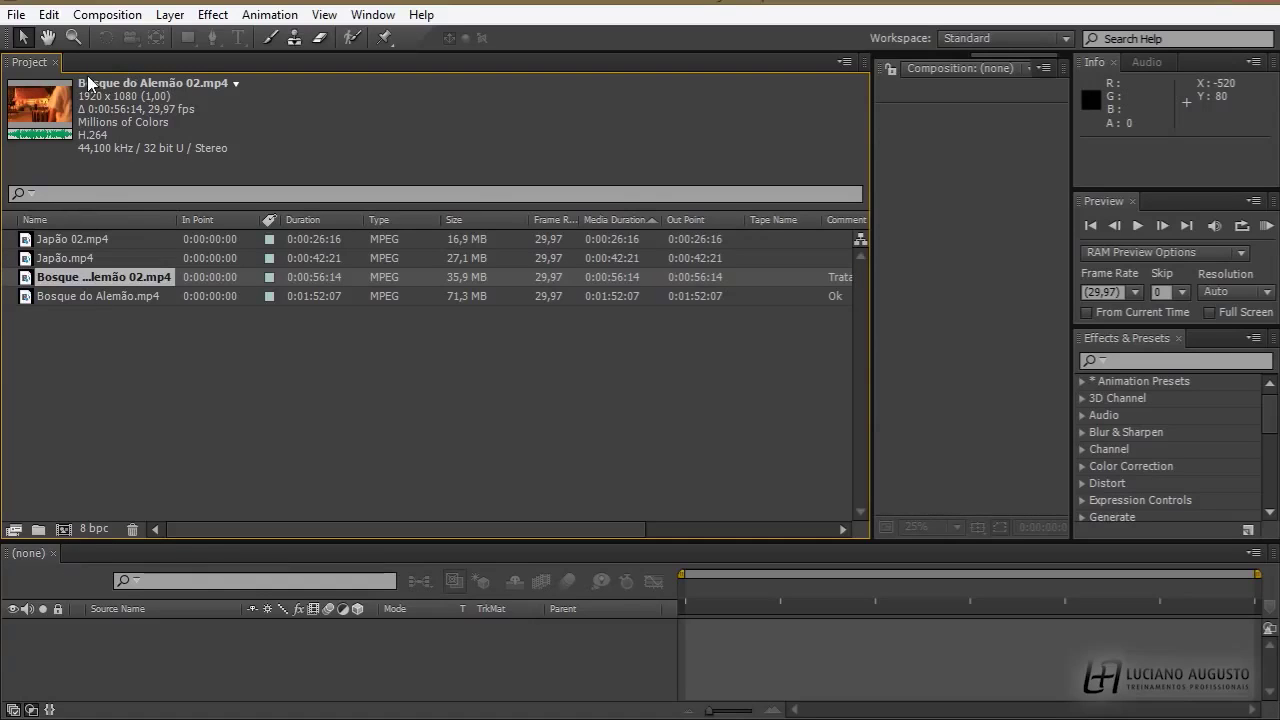
{"action": "left_click", "coordinate": [65, 529]}
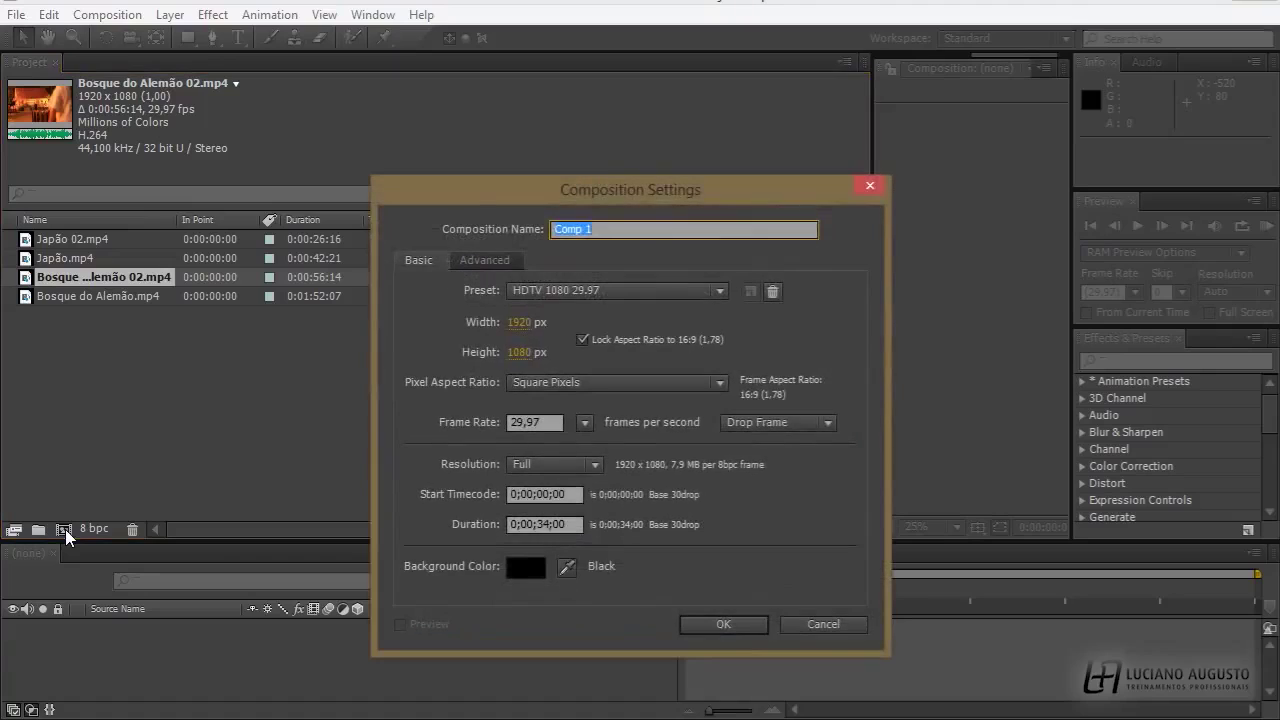
{"action": "left_click_drag", "start_coordinate": [545, 200], "coordinate": [730, 117]}
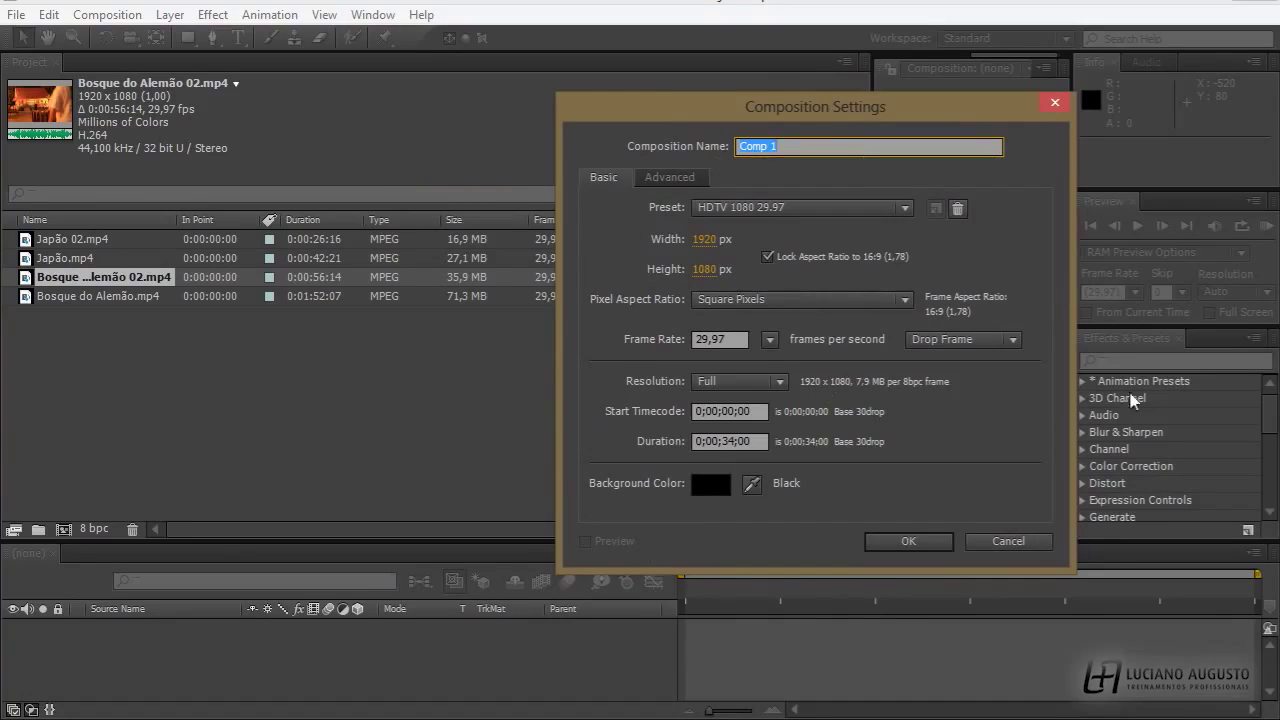
{"action": "left_click", "coordinate": [1003, 540]}
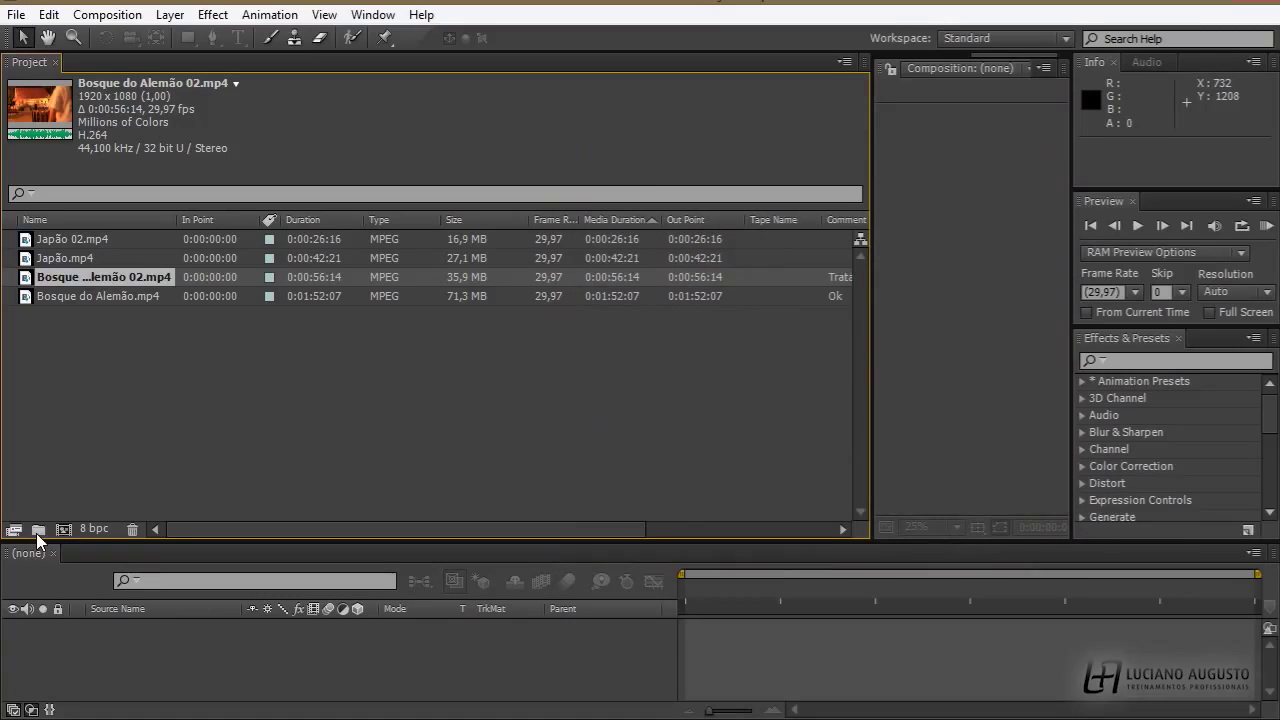
- Group all four video clips into a new folder named Brutas and expand it
{"action": "left_click", "coordinate": [30, 242]}
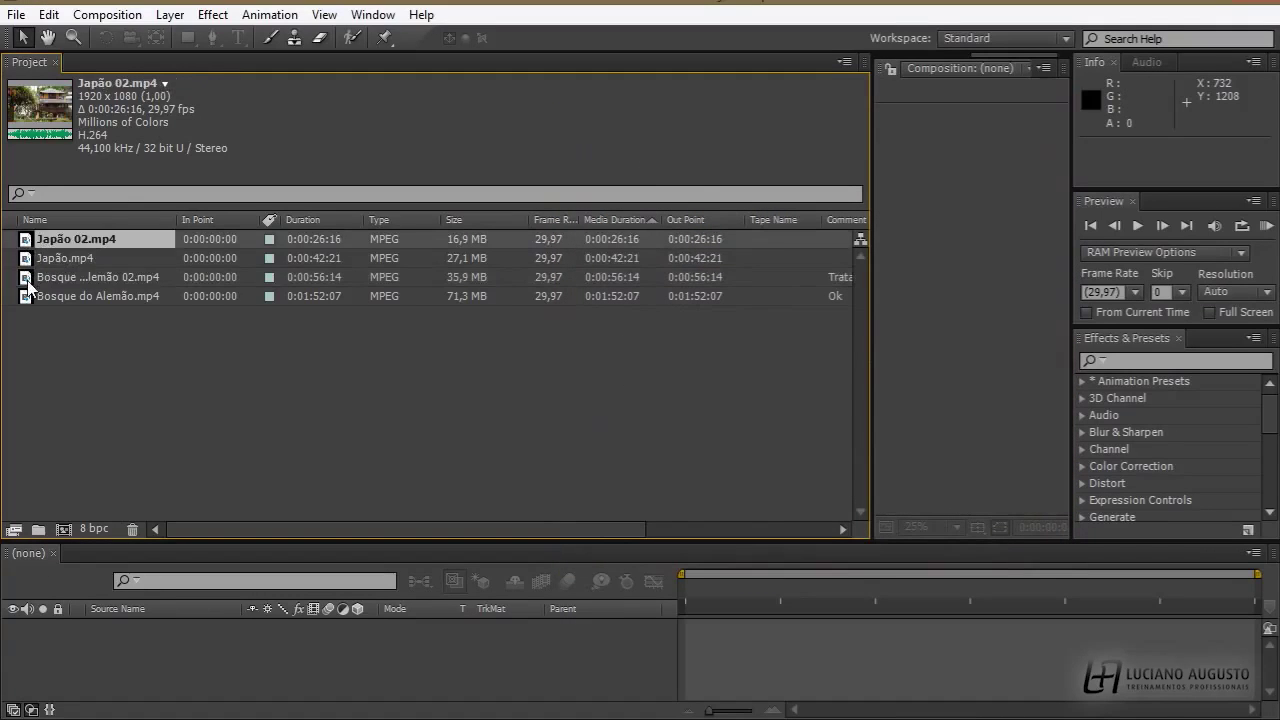
{"action": "left_click", "coordinate": [27, 297], "text": "shift"}
{"action": "left_click_drag", "start_coordinate": [27, 297], "coordinate": [37, 530]}
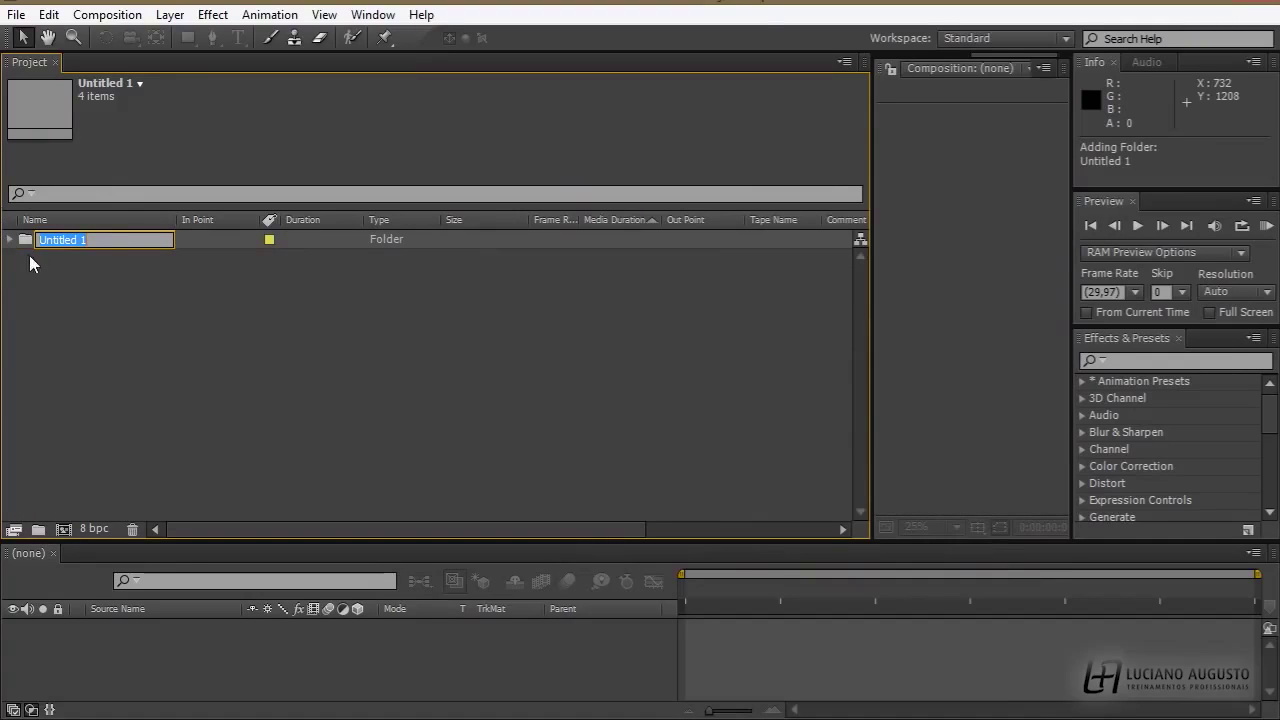
{"action": "type", "text": "Brutas"}
{"action": "key", "text": "Return"}
{"action": "left_click", "coordinate": [10, 241]}
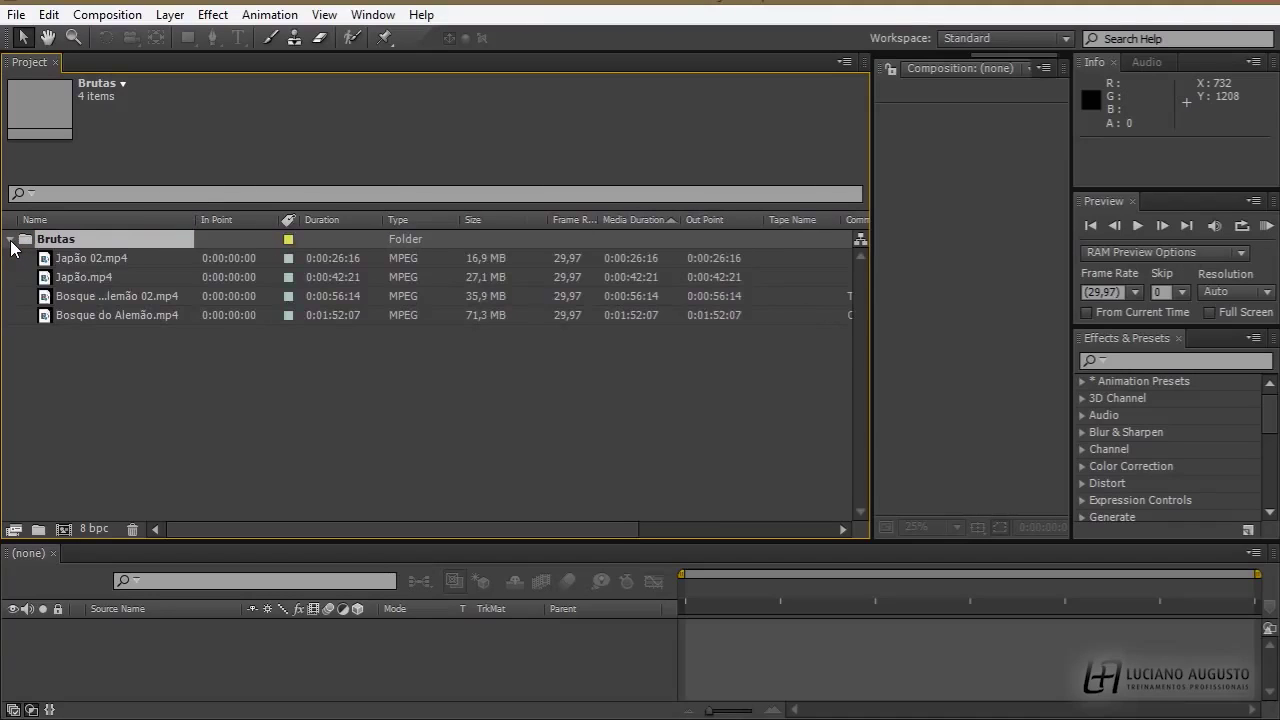
- Add a second, empty folder named Demias at the root level of the project
{"action": "left_click", "coordinate": [99, 444]}
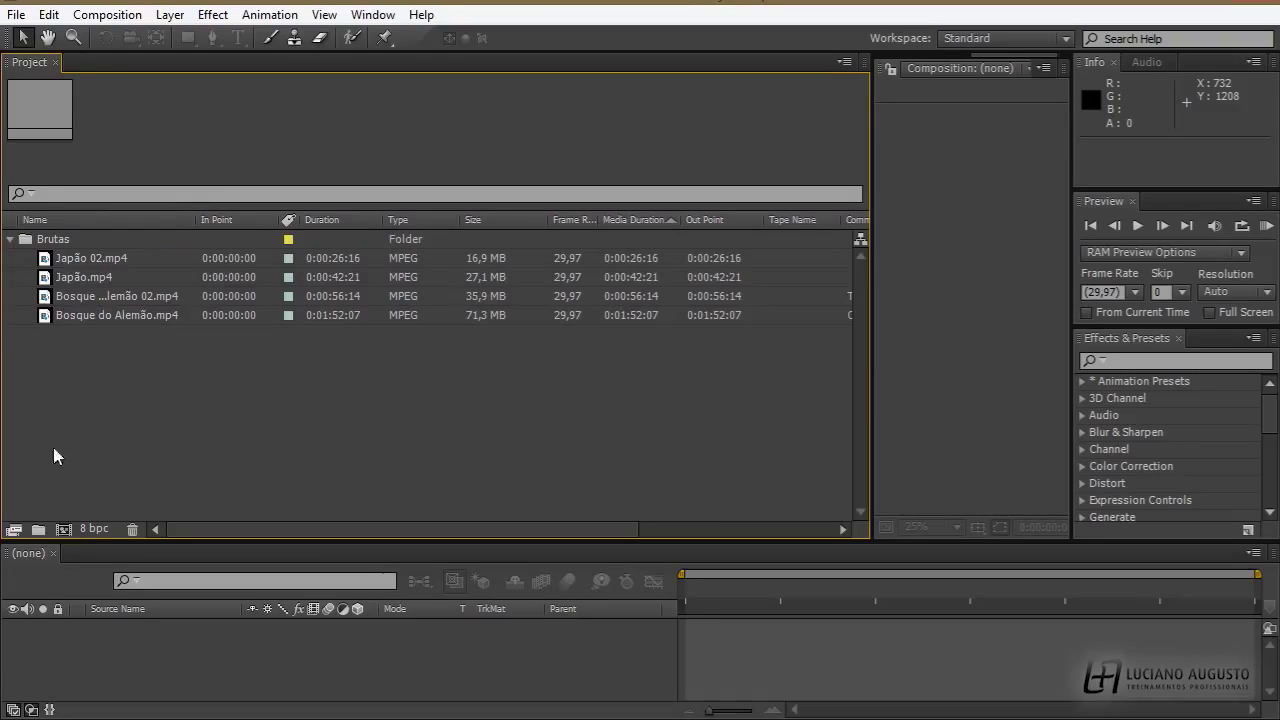
{"action": "left_click", "coordinate": [43, 537]}
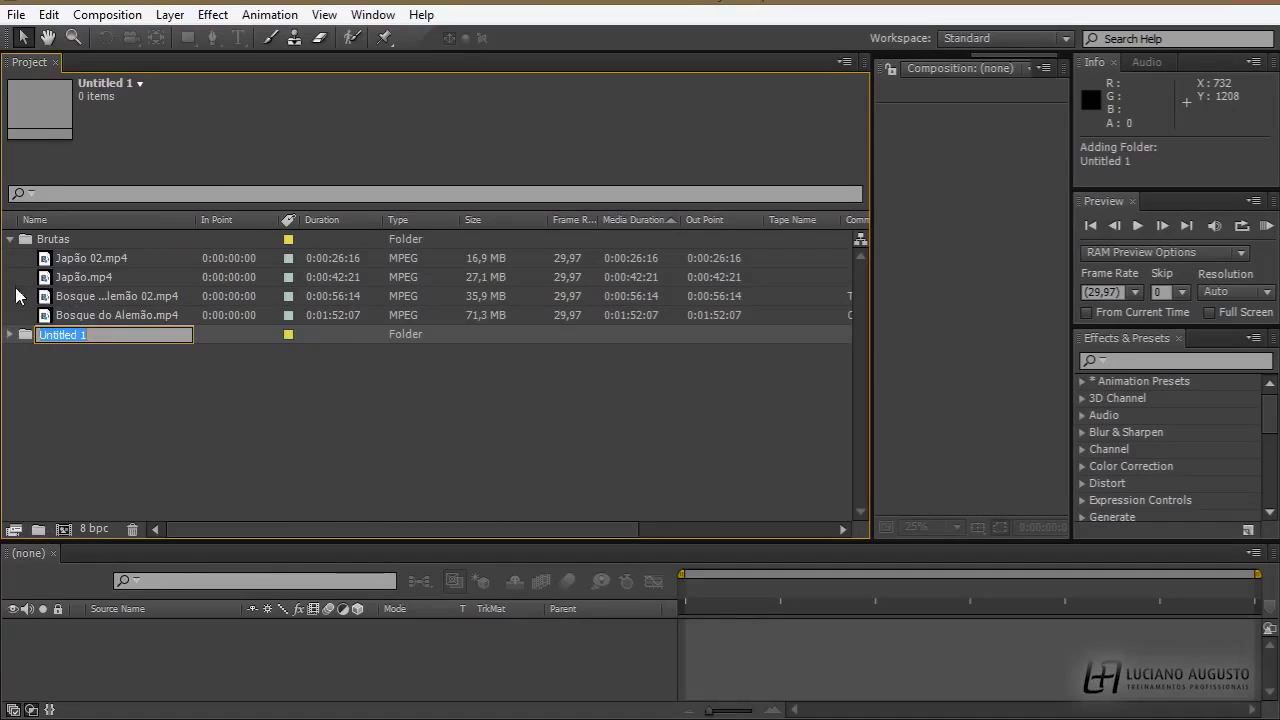
{"action": "type", "text": "Demias"}
{"action": "key", "text": "Return"}
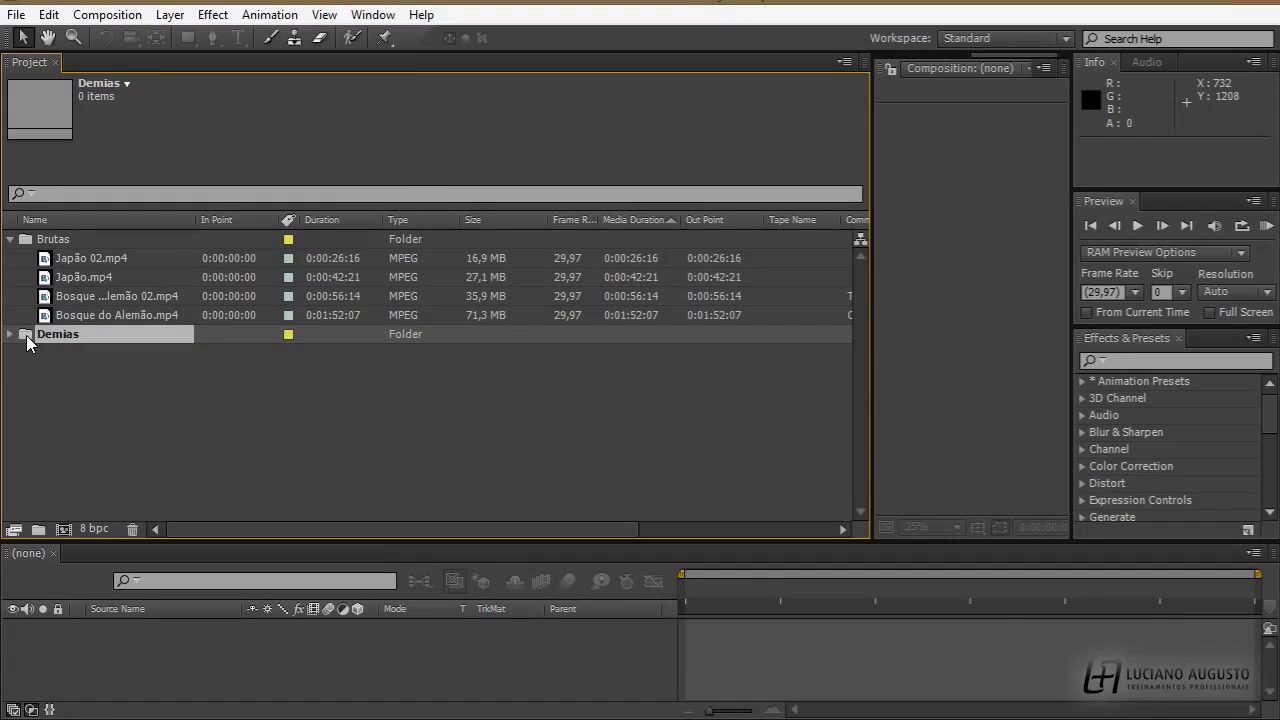
{"action": "key", "text": "Return"}
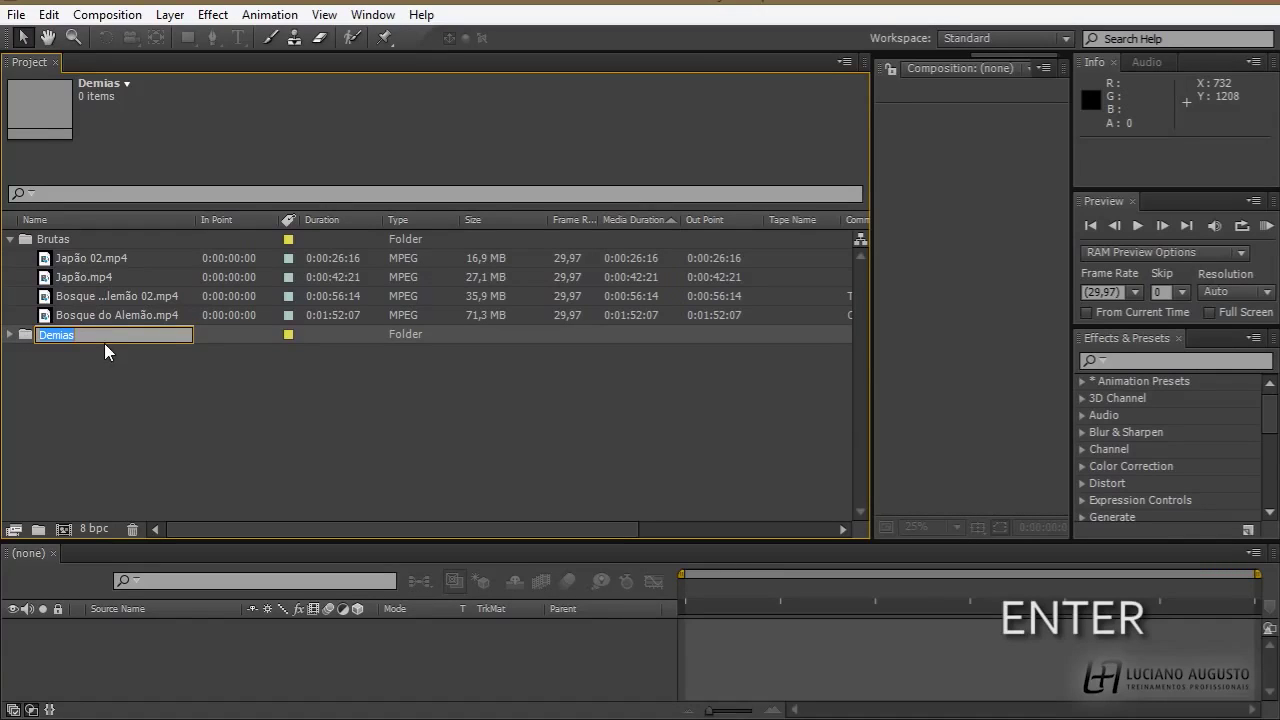
- Examine the main and color management options in the Interpret Footage settings of Japão 02.mp4, leaving them unchanged
{"action": "left_click", "coordinate": [50, 258]}
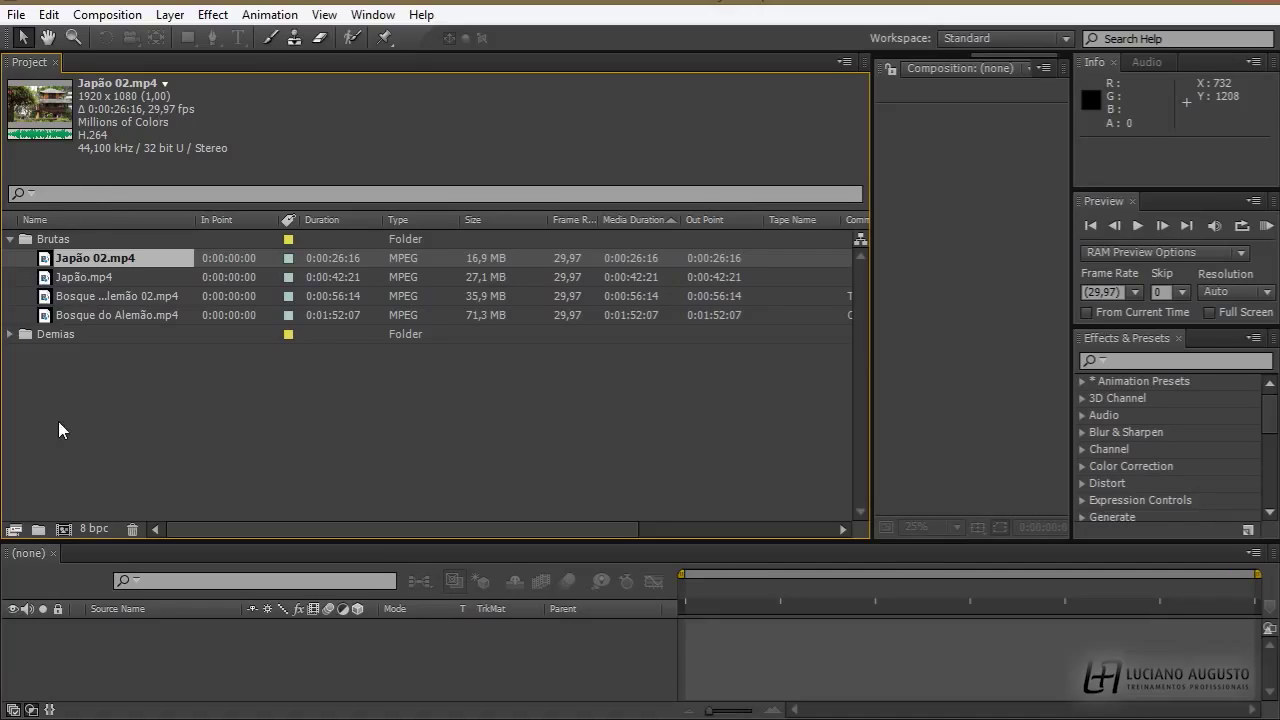
{"action": "left_click", "coordinate": [14, 529]}
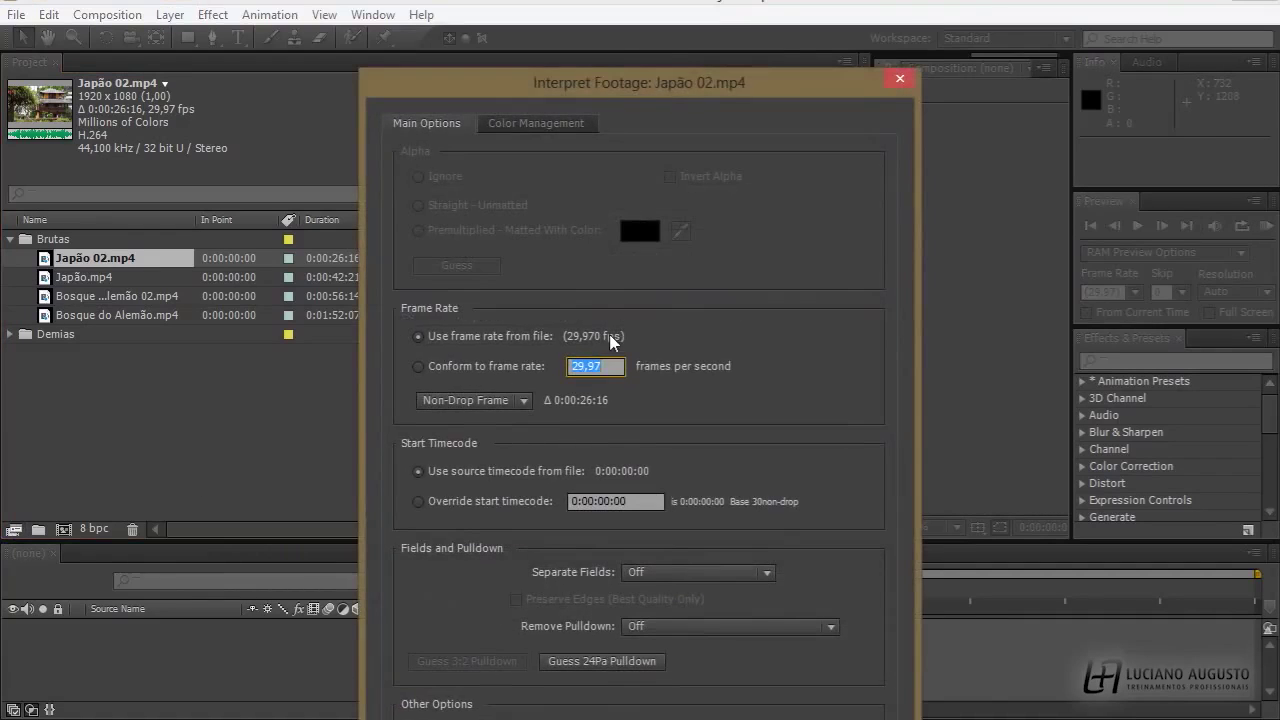
{"action": "left_click_drag", "start_coordinate": [618, 82], "coordinate": [670, 0]}
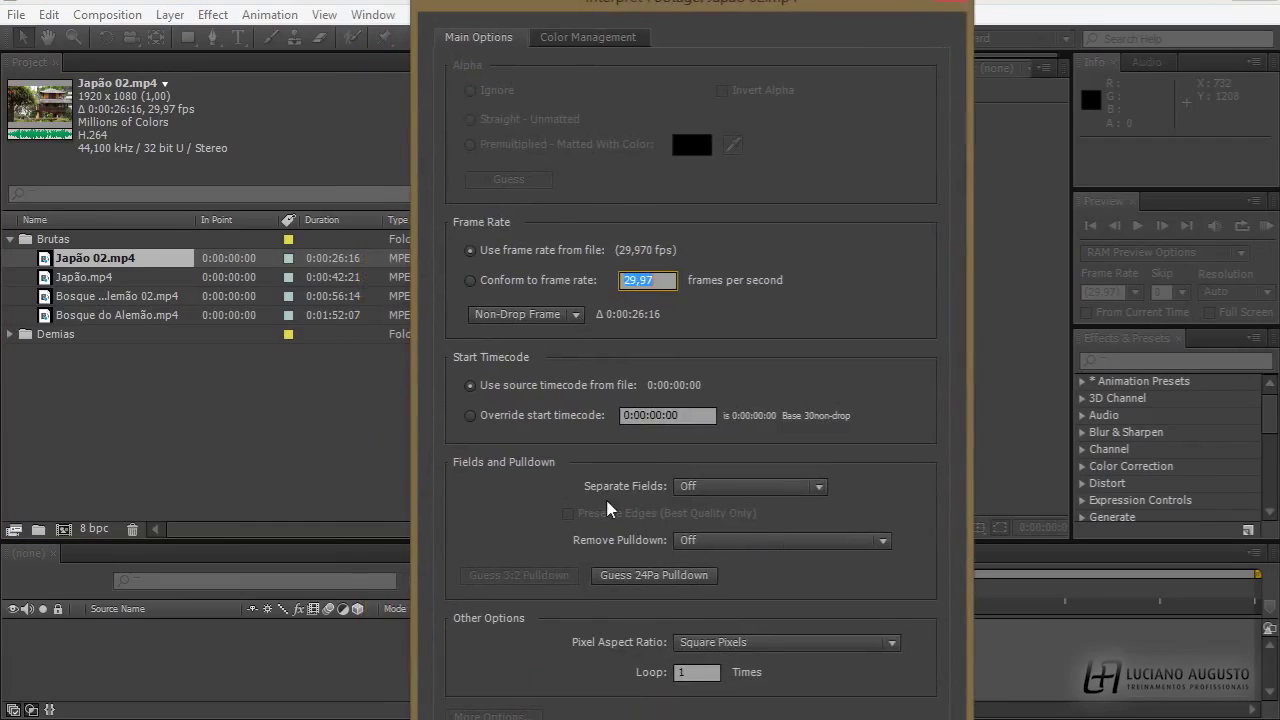
{"action": "left_click", "coordinate": [567, 48]}
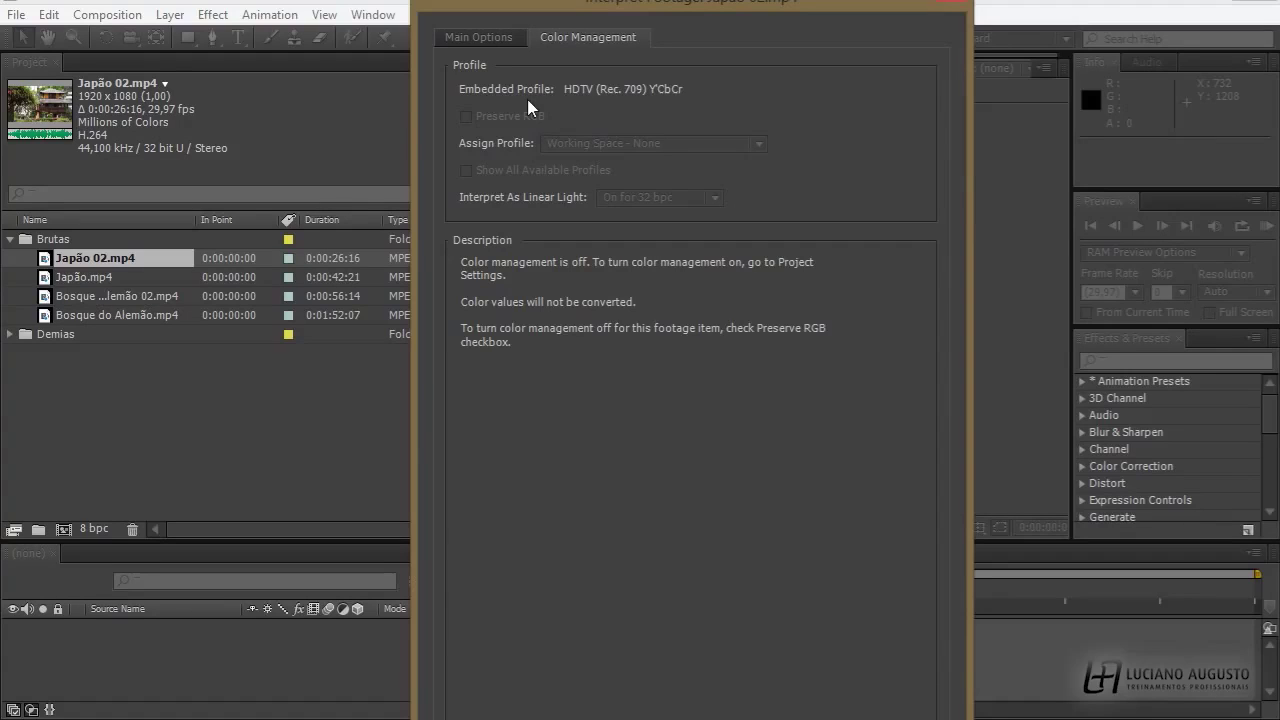
{"action": "left_click", "coordinate": [500, 38]}
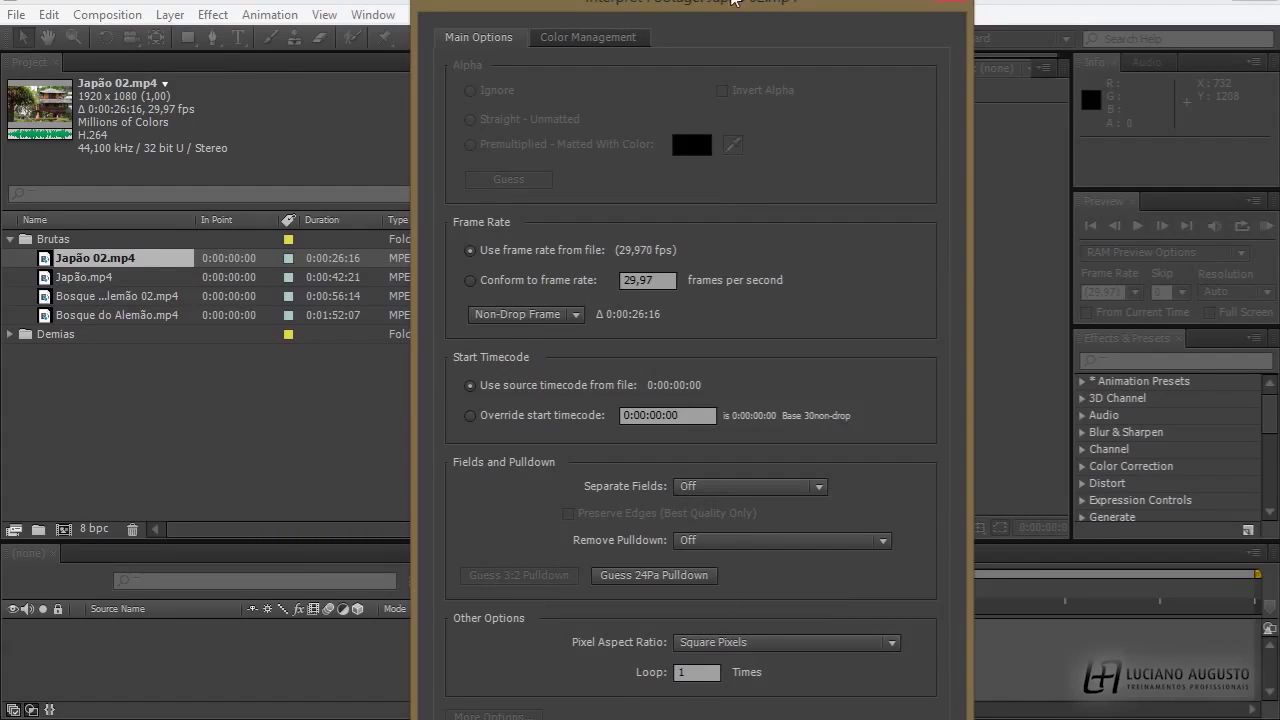
{"action": "left_click_drag", "start_coordinate": [735, 3], "coordinate": [622, 106]}
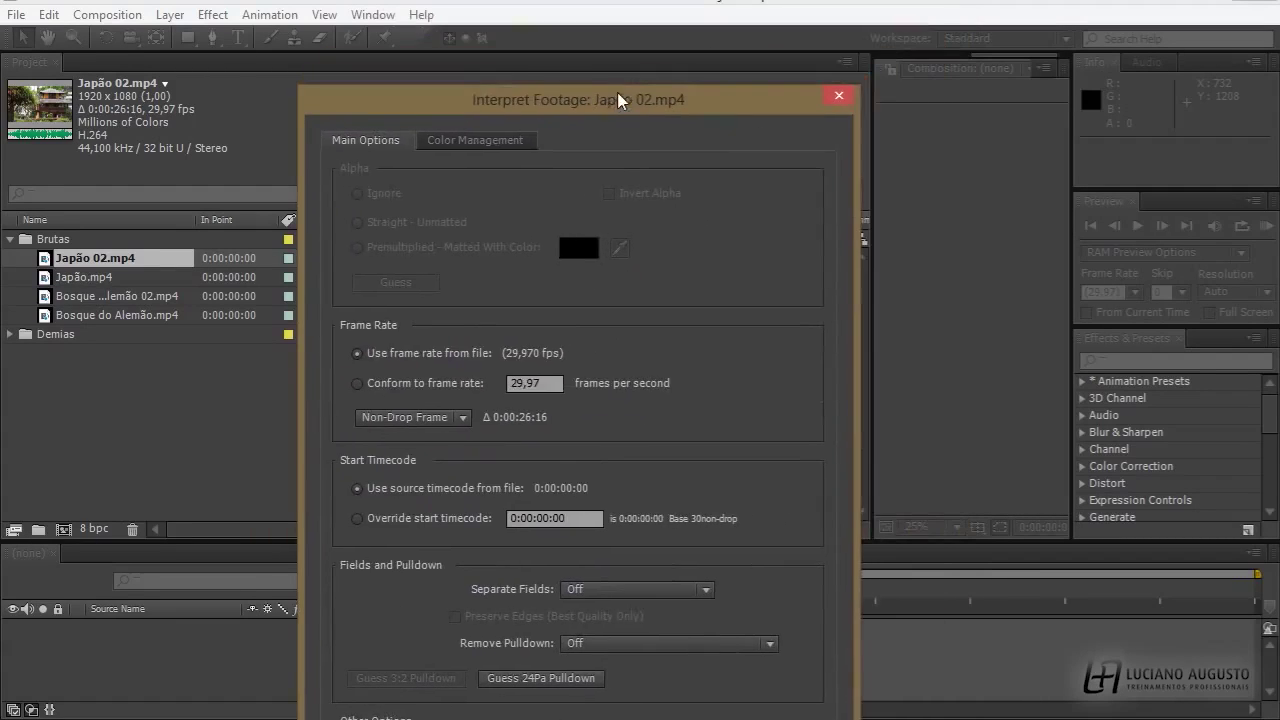
{"action": "left_click", "coordinate": [834, 93]}
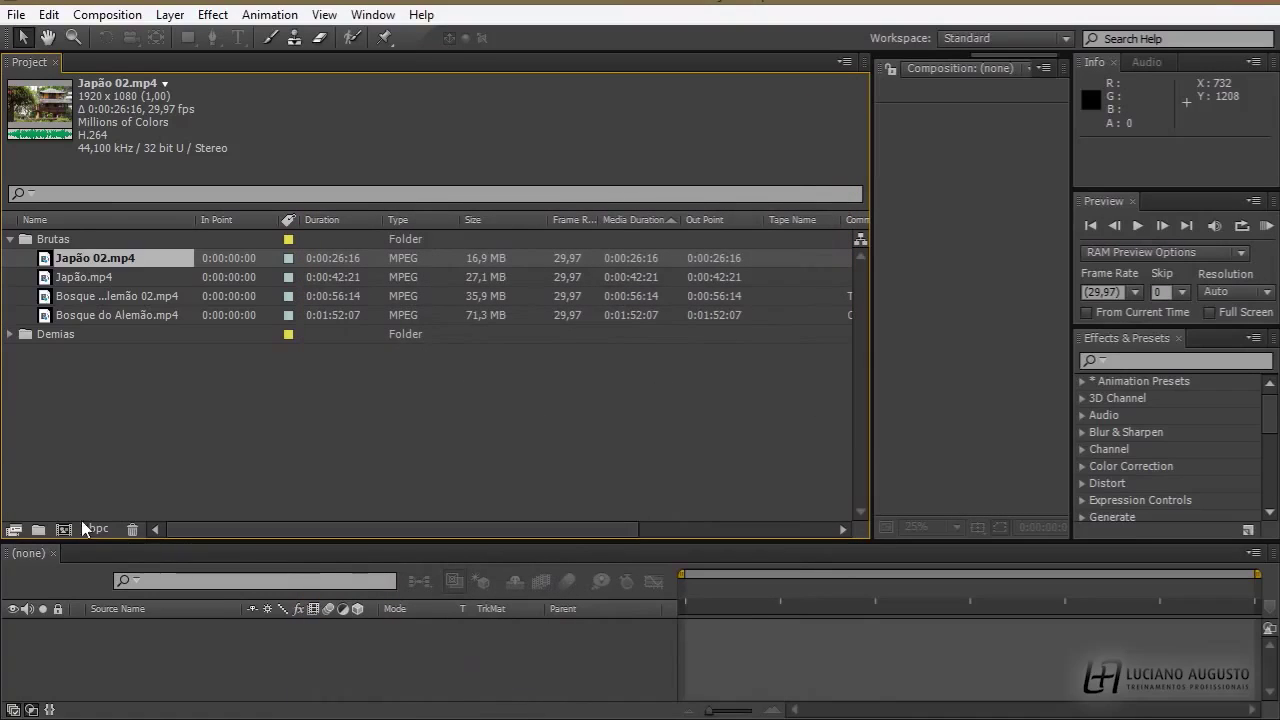